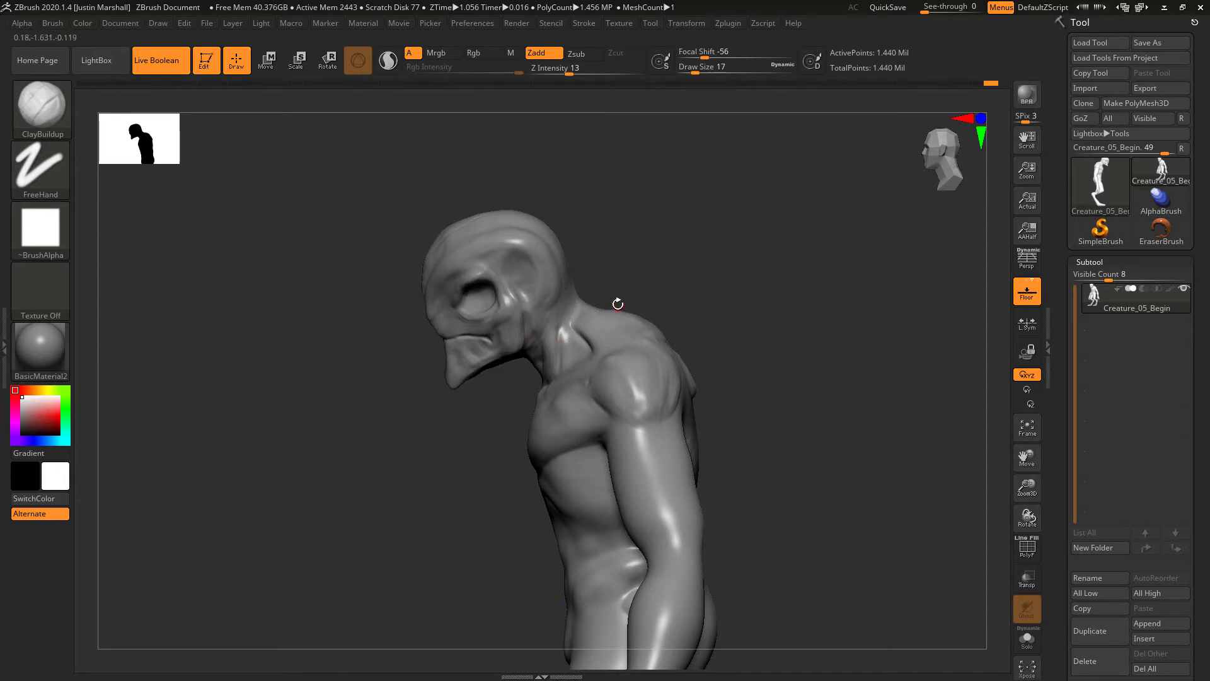
- Choose the MaskLasso brush and mask the creature's whole head down to the upper neck
{"action": "key", "text": "ctrl"}
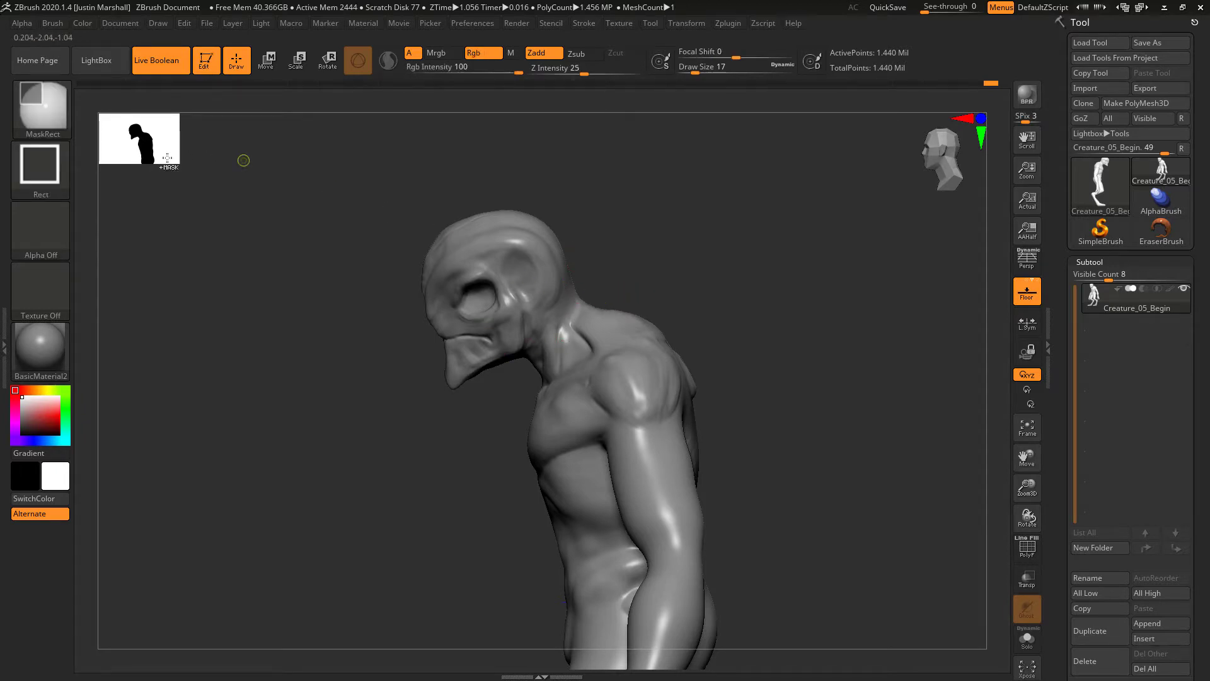
{"action": "left_click", "coordinate": [53, 116]}
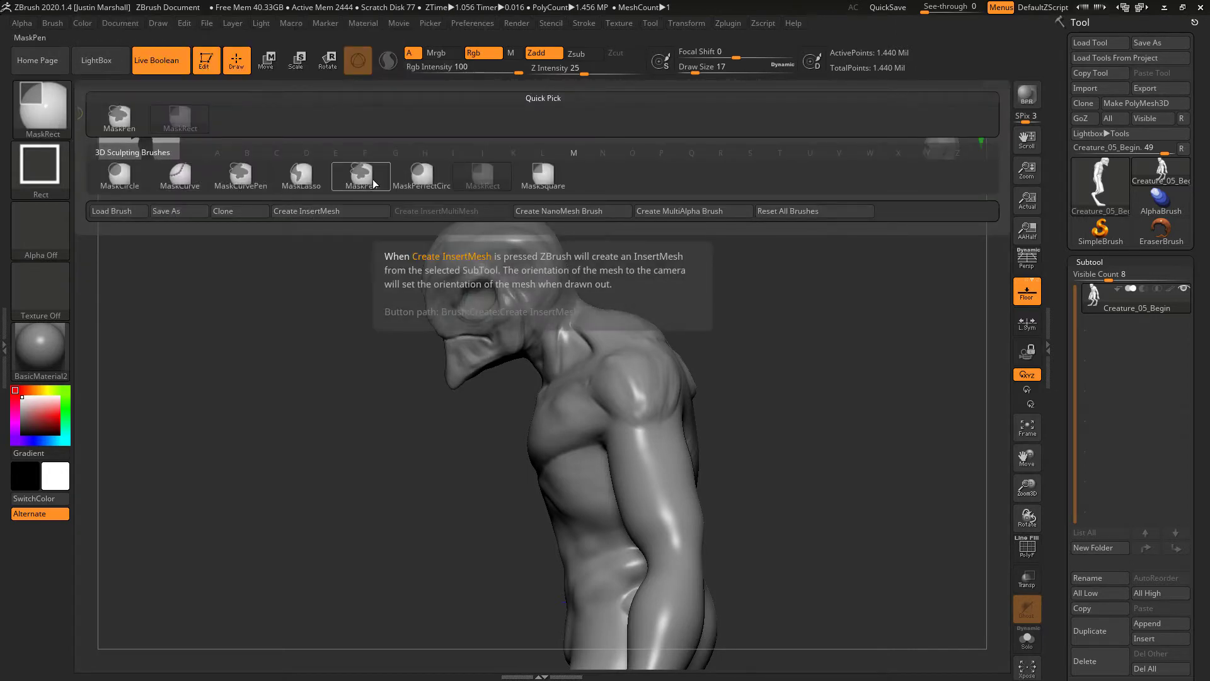
{"action": "mouse_move", "coordinate": [432, 170]}
{"action": "left_click", "coordinate": [303, 176]}
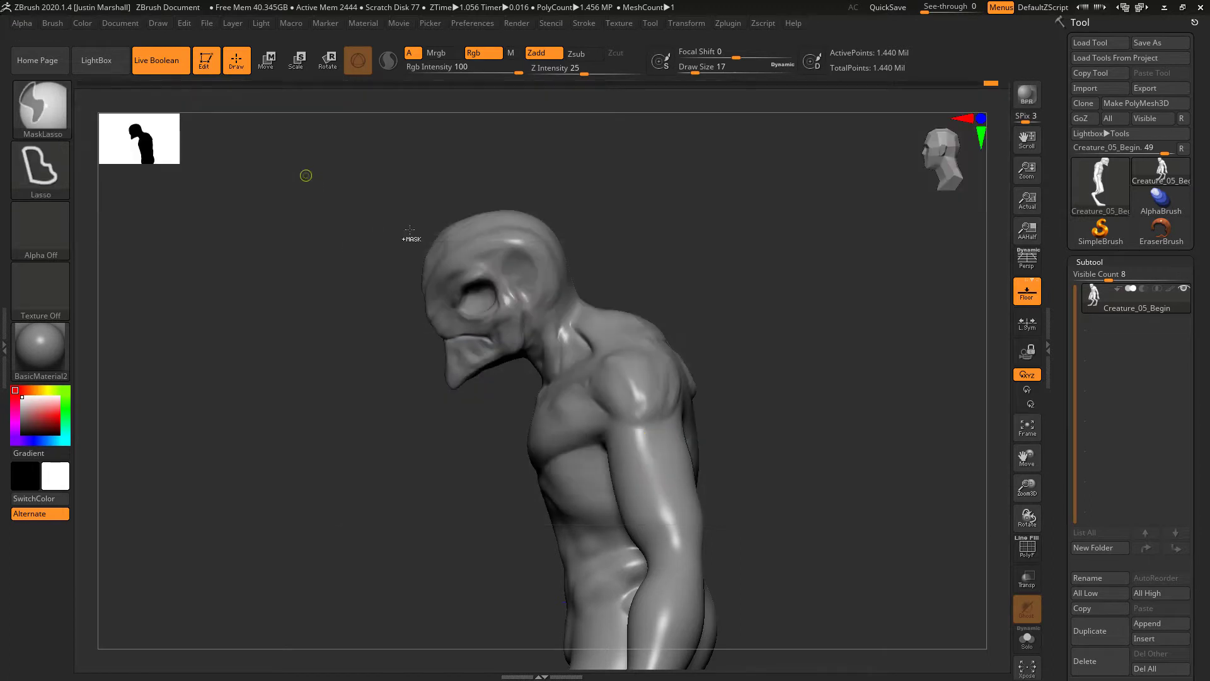
{"action": "key", "text": "ctrl"}
{"action": "mouse_move", "coordinate": [401, 217]}
{"action": "left_mouse_down", "text": "ctrl"}
{"action": "mouse_move", "coordinate": [407, 353]}
{"action": "mouse_move", "coordinate": [475, 394]}
{"action": "mouse_move", "coordinate": [536, 364]}
{"action": "mouse_move", "coordinate": [592, 258]}
{"action": "mouse_move", "coordinate": [410, 202]}
{"action": "mouse_move", "coordinate": [380, 243]}
{"action": "left_mouse_up", "text": "ctrl"}
{"action": "mouse_move", "coordinate": [605, 265]}
{"action": "left_mouse_down"}
{"action": "mouse_move", "coordinate": [699, 269]}
{"action": "mouse_move", "coordinate": [727, 284]}
{"action": "mouse_move", "coordinate": [744, 232]}
{"action": "left_mouse_up"}
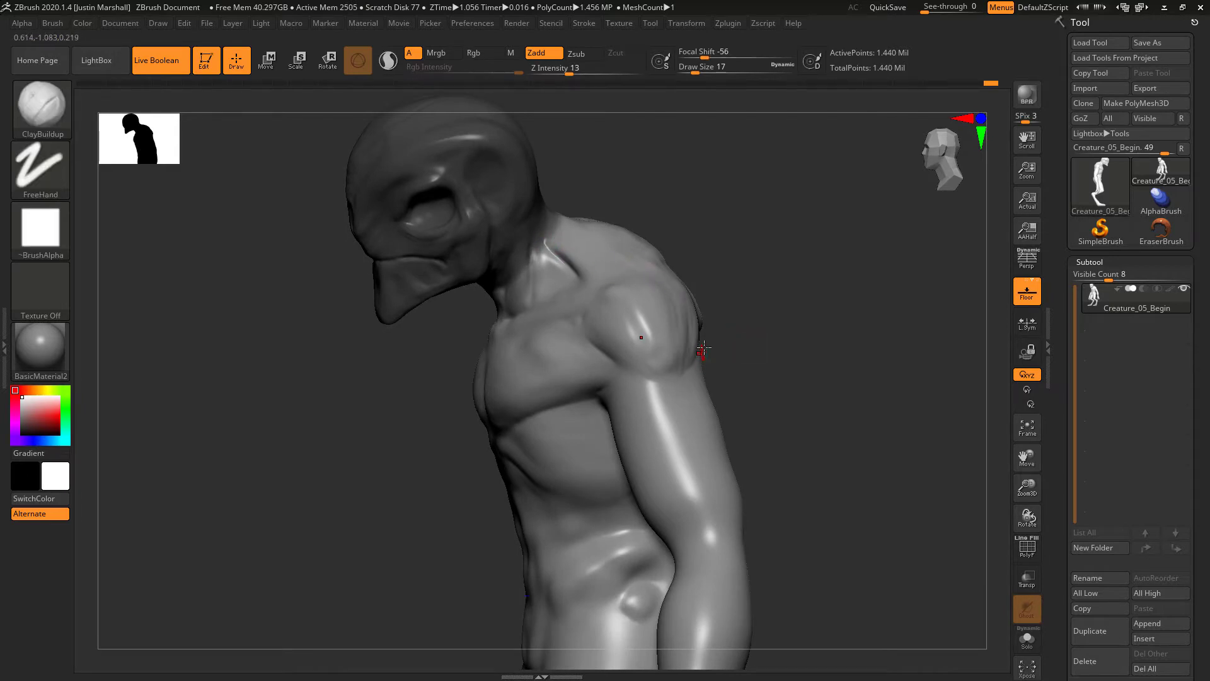
{"action": "left_click_drag", "start_coordinate": [772, 310], "coordinate": [755, 296]}
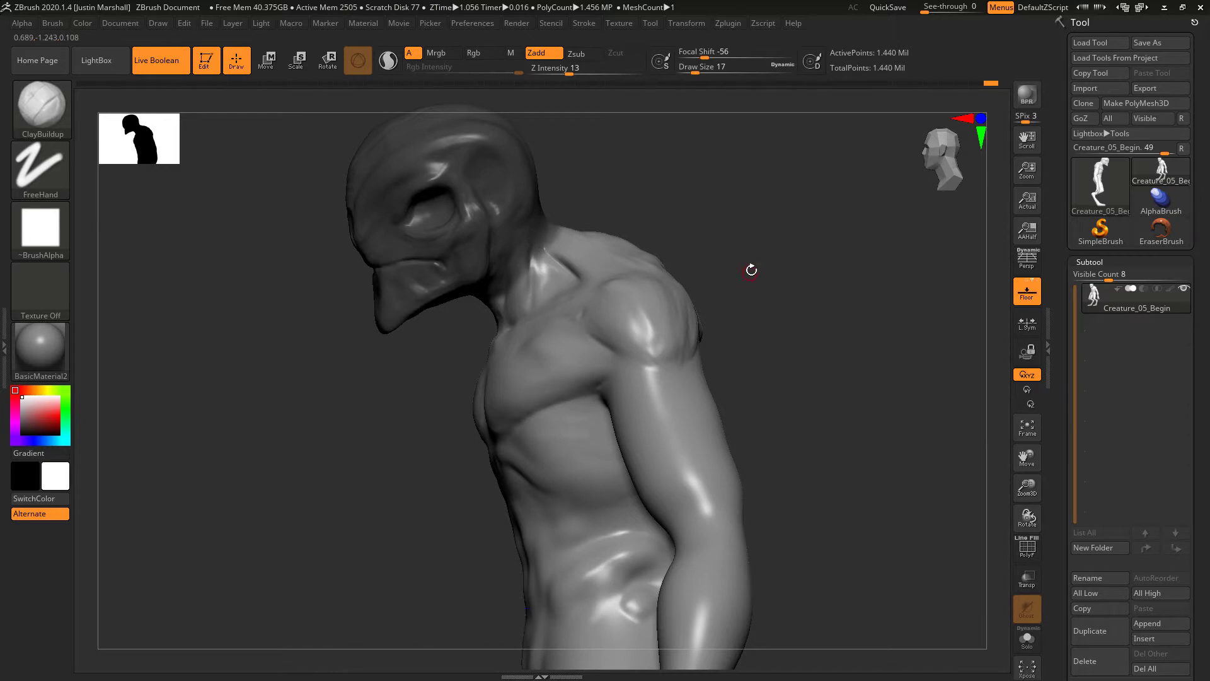
- Invert the mask so the body is protected and the head stays editable
{"action": "key", "text": "ctrl"}
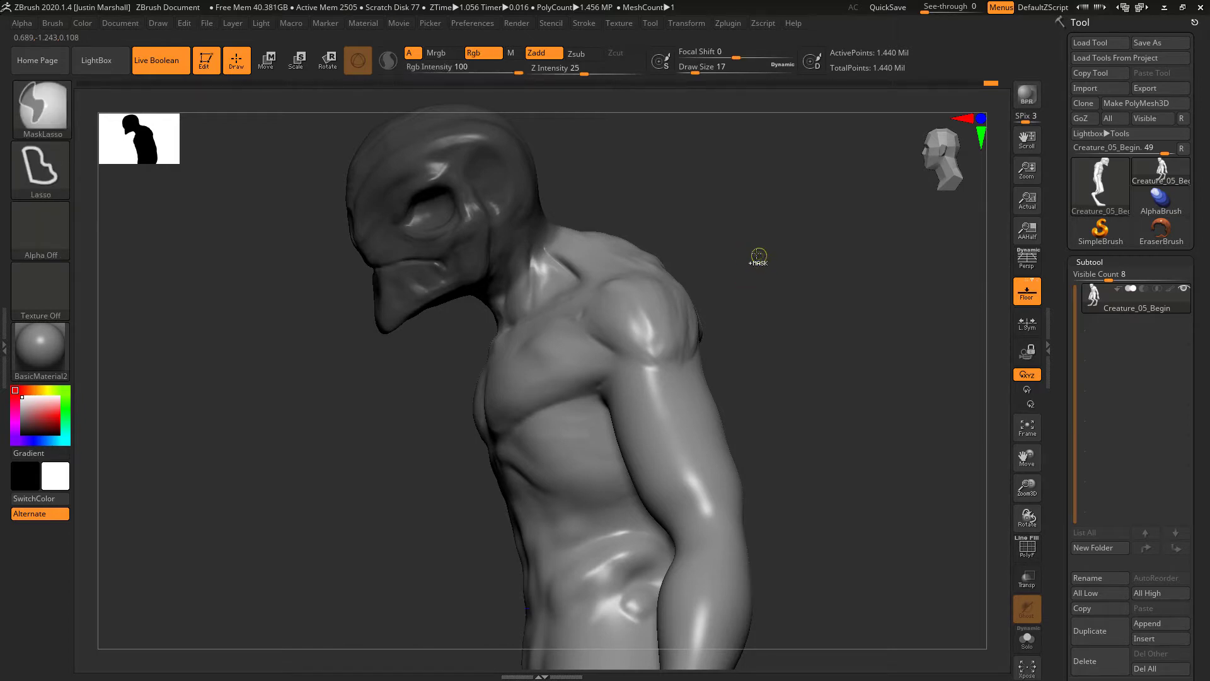
{"action": "left_click", "coordinate": [775, 288], "text": "ctrl"}
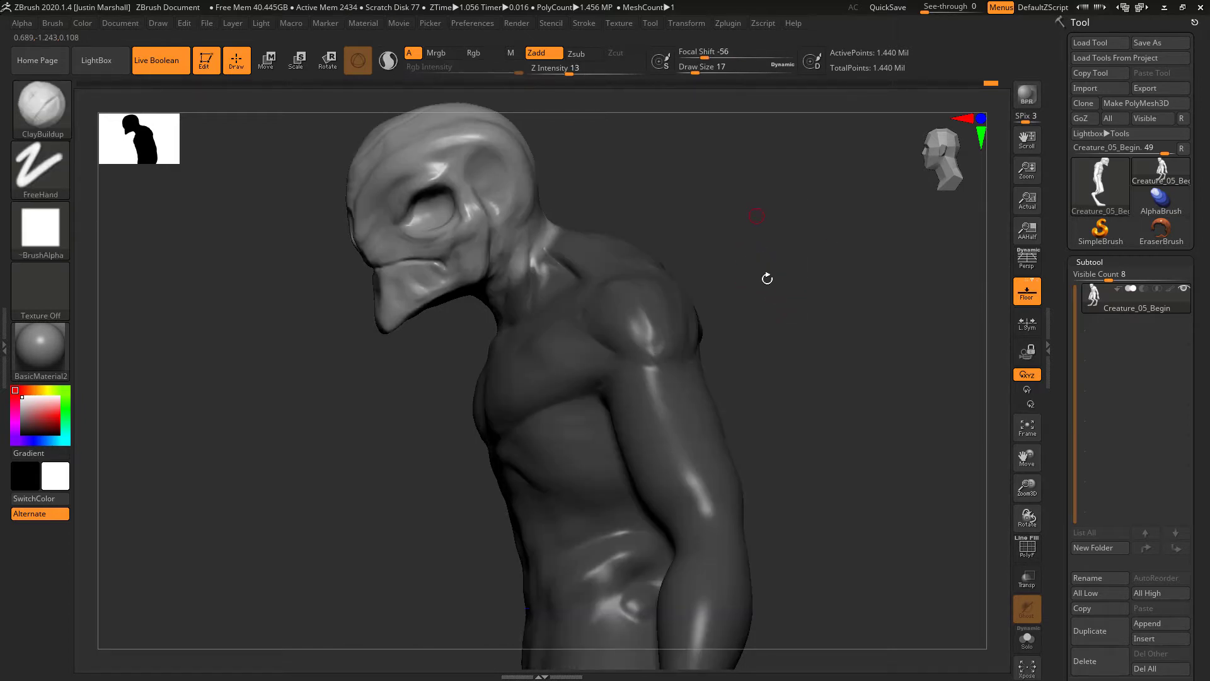
{"action": "mouse_move", "coordinate": [783, 291]}
{"action": "left_mouse_down"}
{"action": "mouse_move", "coordinate": [773, 251]}
{"action": "mouse_move", "coordinate": [791, 308]}
{"action": "left_mouse_up"}
{"action": "left_click_drag", "start_coordinate": [792, 308], "coordinate": [748, 273]}
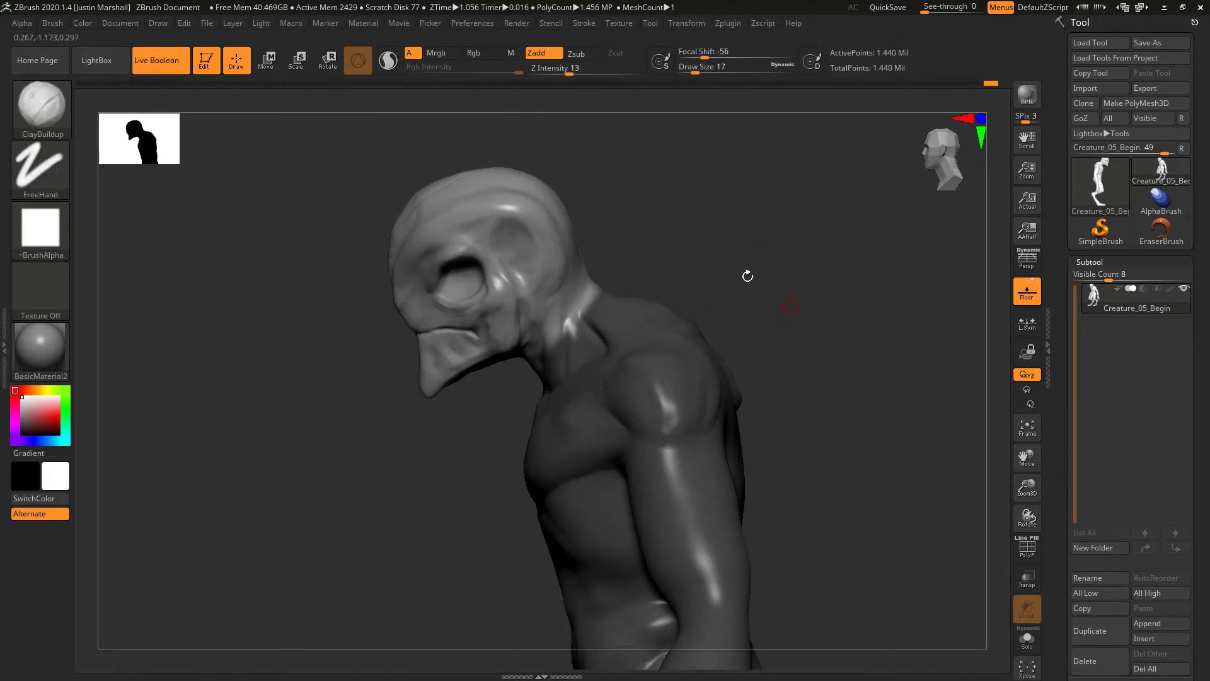
- Activate the Move gizmo and centre it on the unmasked head
{"action": "left_click", "coordinate": [269, 67]}
{"action": "left_click_drag", "start_coordinate": [856, 424], "coordinate": [860, 310], "text": "alt"}
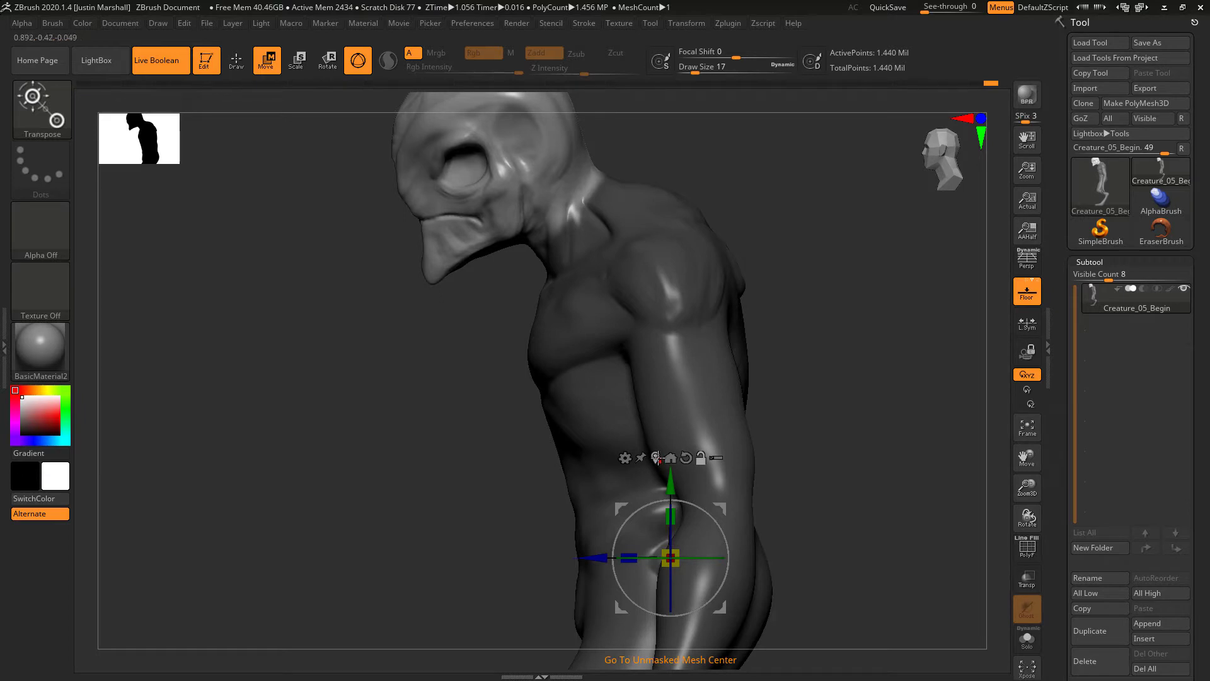
{"action": "left_click", "coordinate": [657, 458]}
{"action": "left_click_drag", "start_coordinate": [796, 301], "coordinate": [851, 483], "text": "alt"}
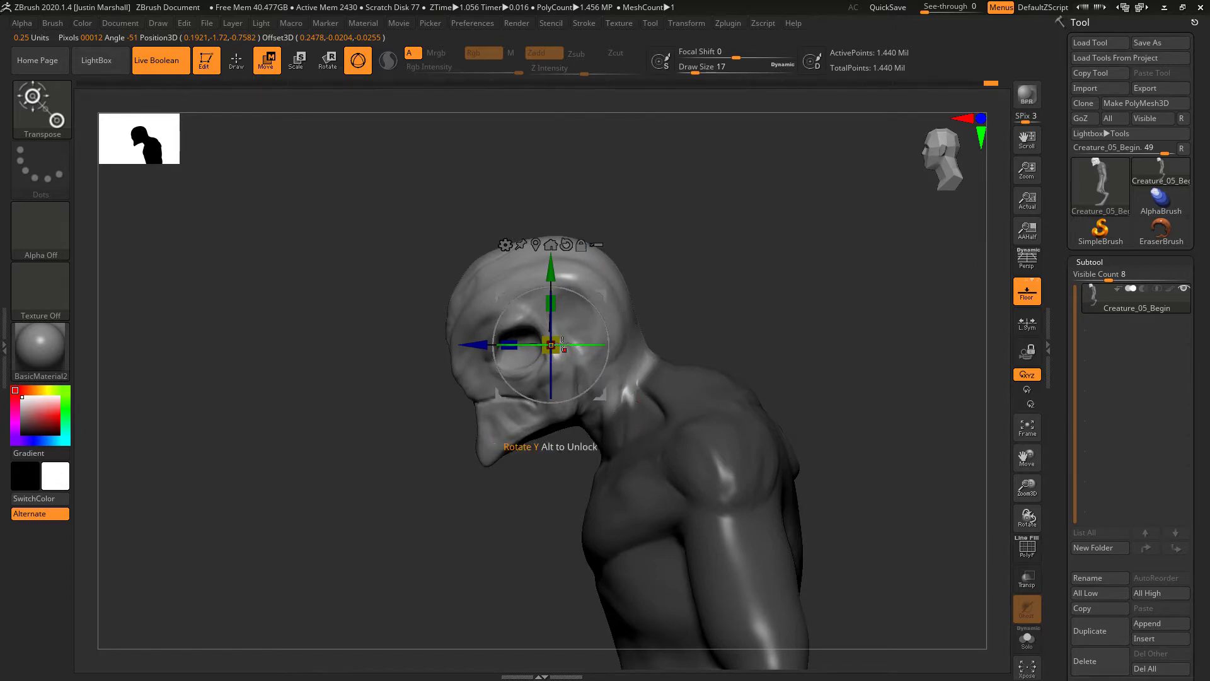
- Undo a trial enlargement of the head, then raise it slightly and shift it back toward the neck with the gizmo
{"action": "left_click_drag", "start_coordinate": [554, 342], "coordinate": [563, 337]}
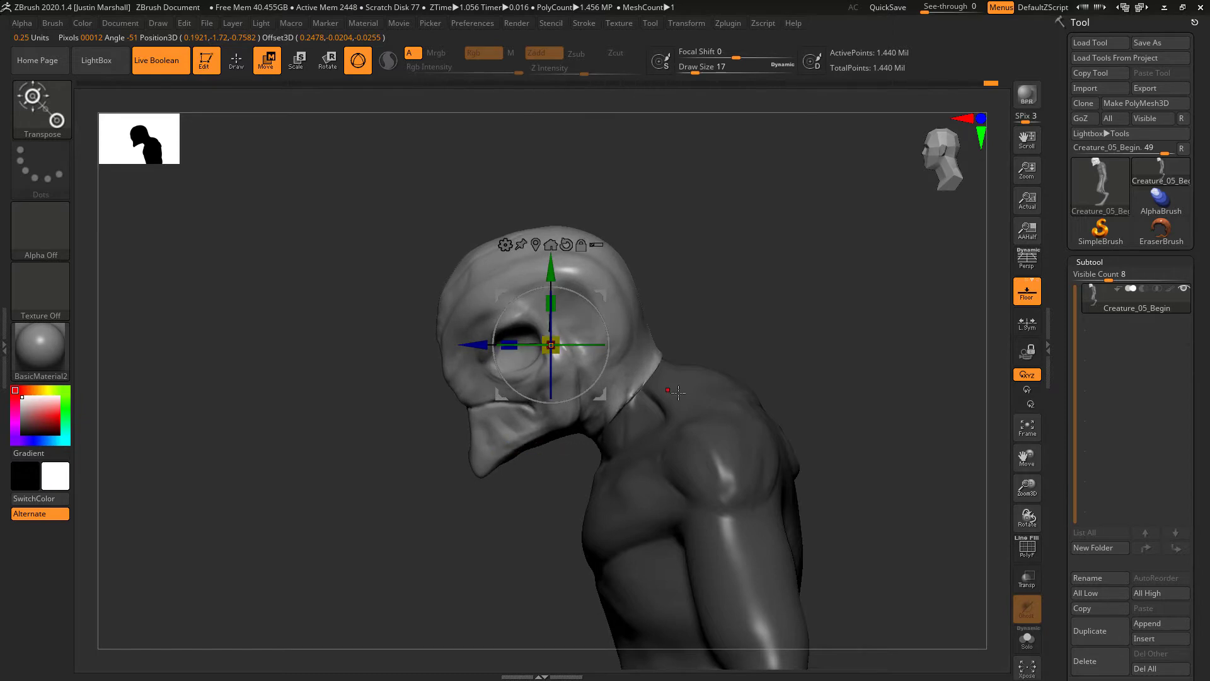
{"action": "key", "text": "ctrl+z"}
{"action": "left_click_drag", "start_coordinate": [712, 306], "coordinate": [736, 305]}
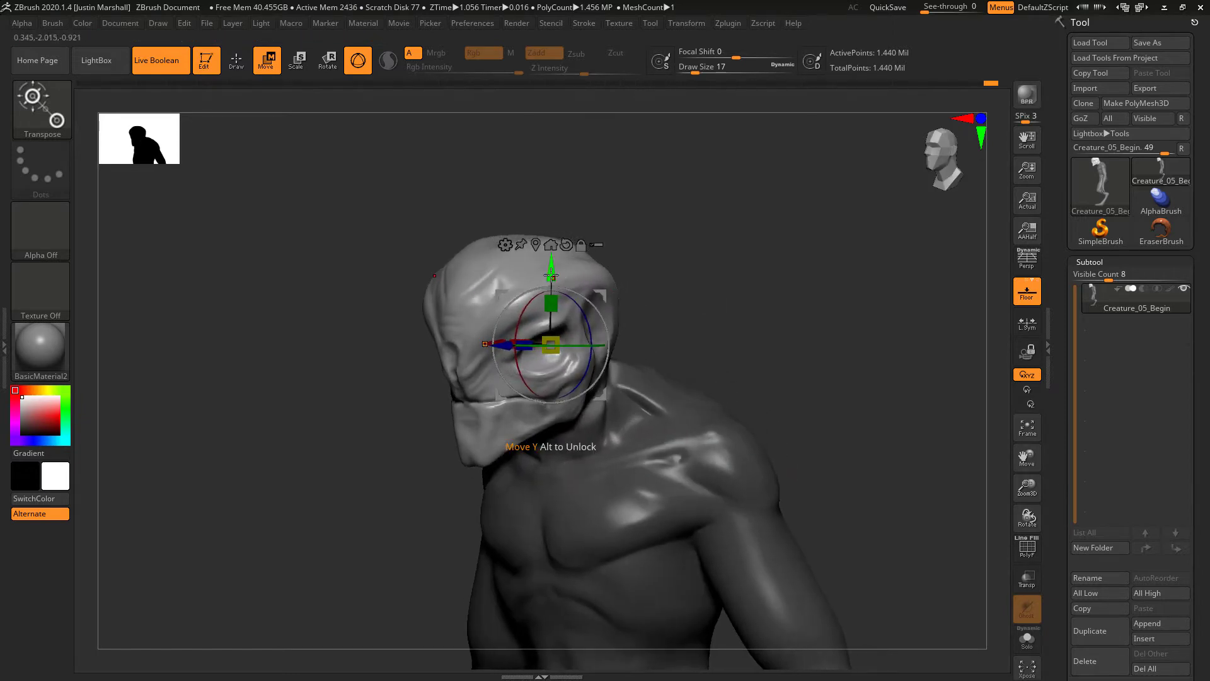
{"action": "left_click_drag", "start_coordinate": [552, 272], "coordinate": [552, 258]}
{"action": "left_click_drag", "start_coordinate": [690, 301], "coordinate": [659, 305]}
{"action": "left_click_drag", "start_coordinate": [473, 332], "coordinate": [517, 326]}
{"action": "mouse_move", "coordinate": [737, 318]}
{"action": "left_mouse_down"}
{"action": "mouse_move", "coordinate": [743, 309]}
{"action": "mouse_move", "coordinate": [713, 311]}
{"action": "left_mouse_up"}
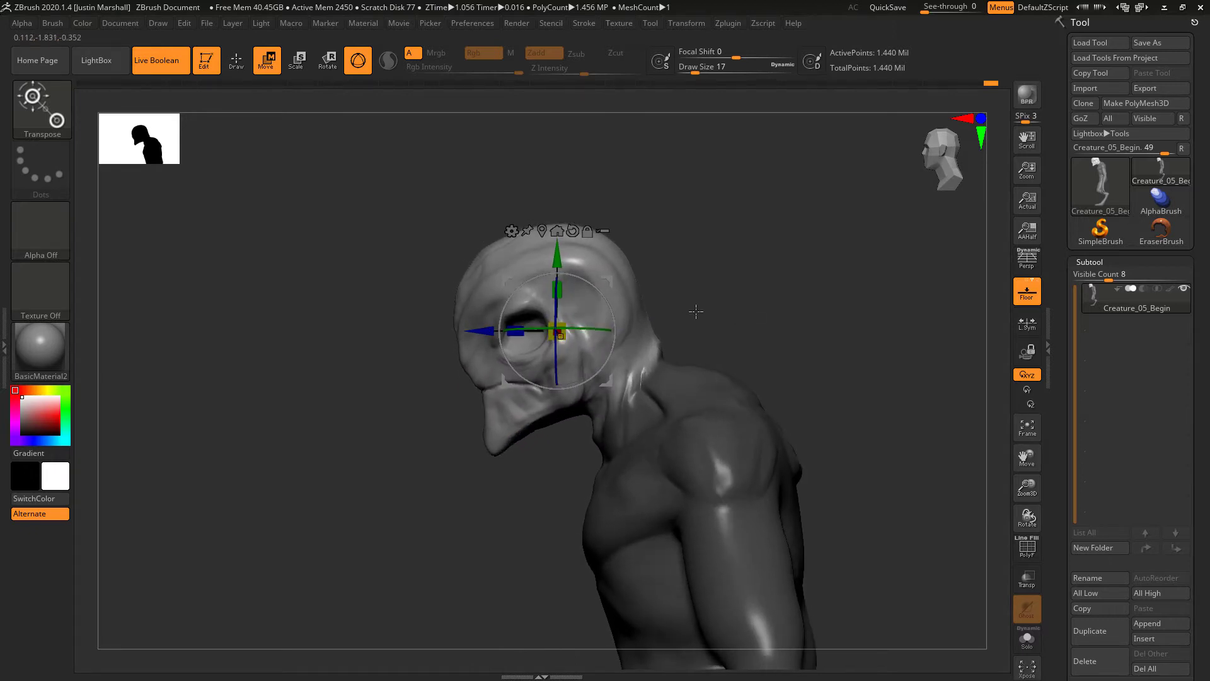
{"action": "left_click_drag", "start_coordinate": [559, 262], "coordinate": [558, 260]}
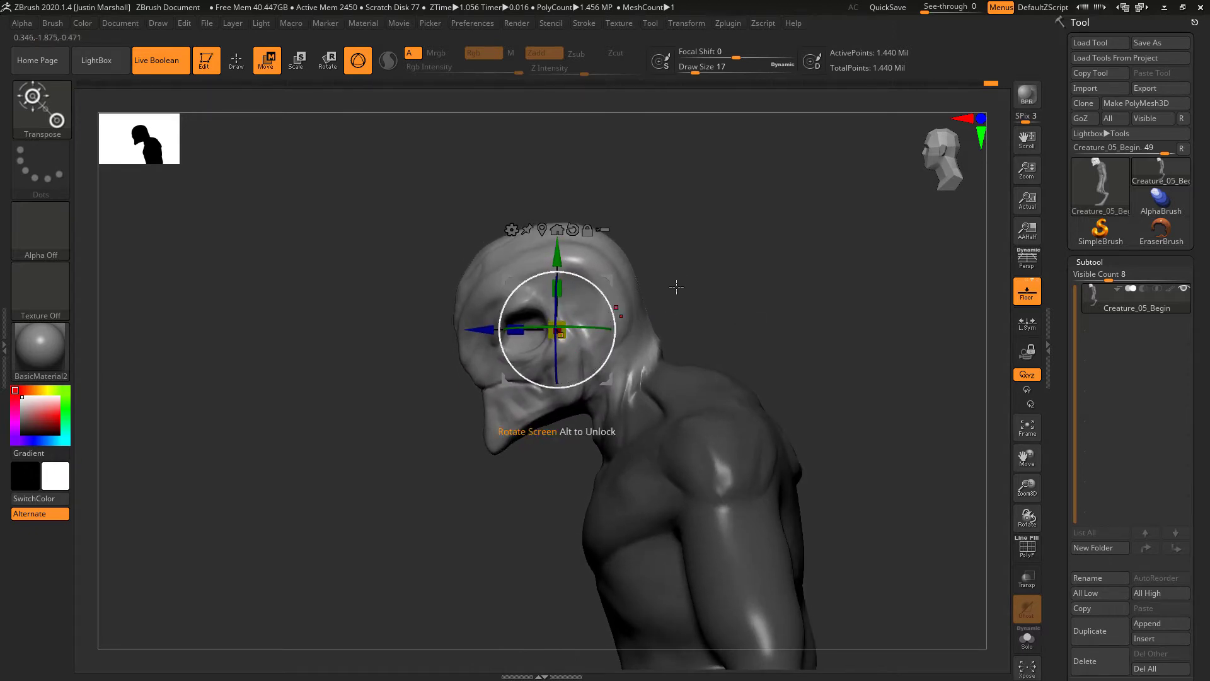
- Fine-tune the unmasked head's scale and its front-to-back position with the gizmo
{"action": "left_click_drag", "start_coordinate": [711, 291], "coordinate": [655, 317]}
{"action": "left_click_drag", "start_coordinate": [561, 334], "coordinate": [558, 338]}
{"action": "left_click_drag", "start_coordinate": [712, 321], "coordinate": [720, 284], "text": "alt"}
{"action": "left_click_drag", "start_coordinate": [700, 309], "coordinate": [724, 349]}
{"action": "left_click_drag", "start_coordinate": [562, 334], "coordinate": [558, 339]}
{"action": "left_click_drag", "start_coordinate": [638, 353], "coordinate": [684, 322]}
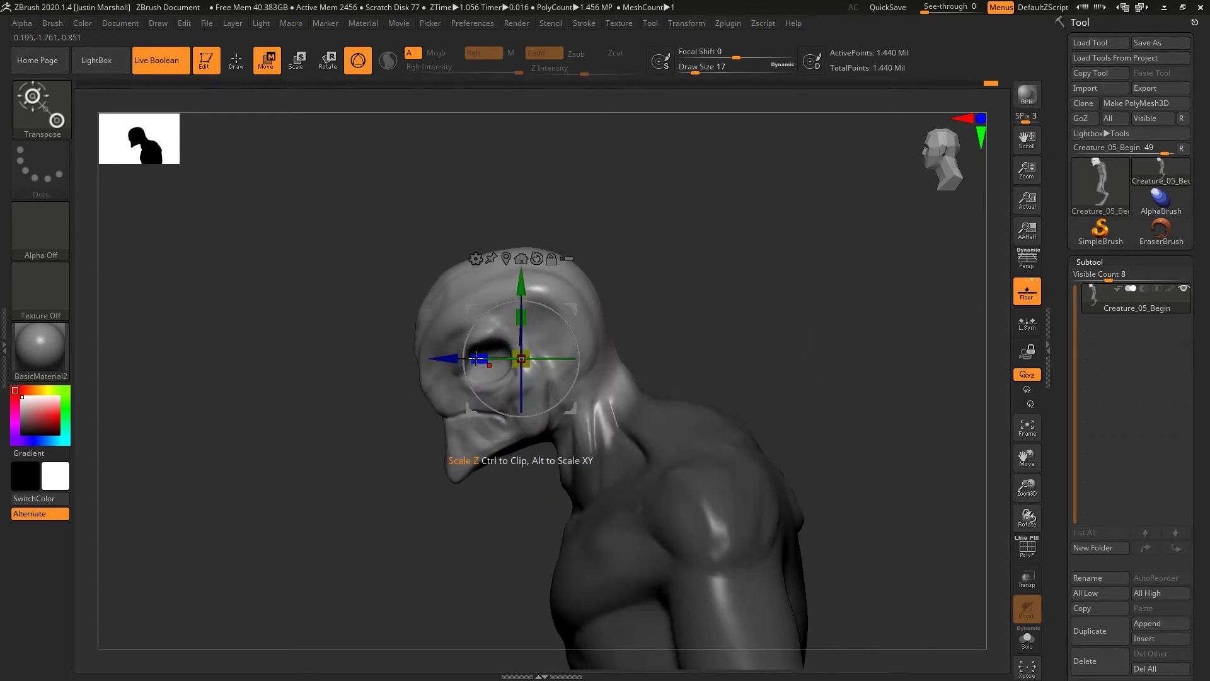
{"action": "left_click_drag", "start_coordinate": [450, 359], "coordinate": [454, 359]}
{"action": "left_click_drag", "start_coordinate": [702, 346], "coordinate": [561, 471]}
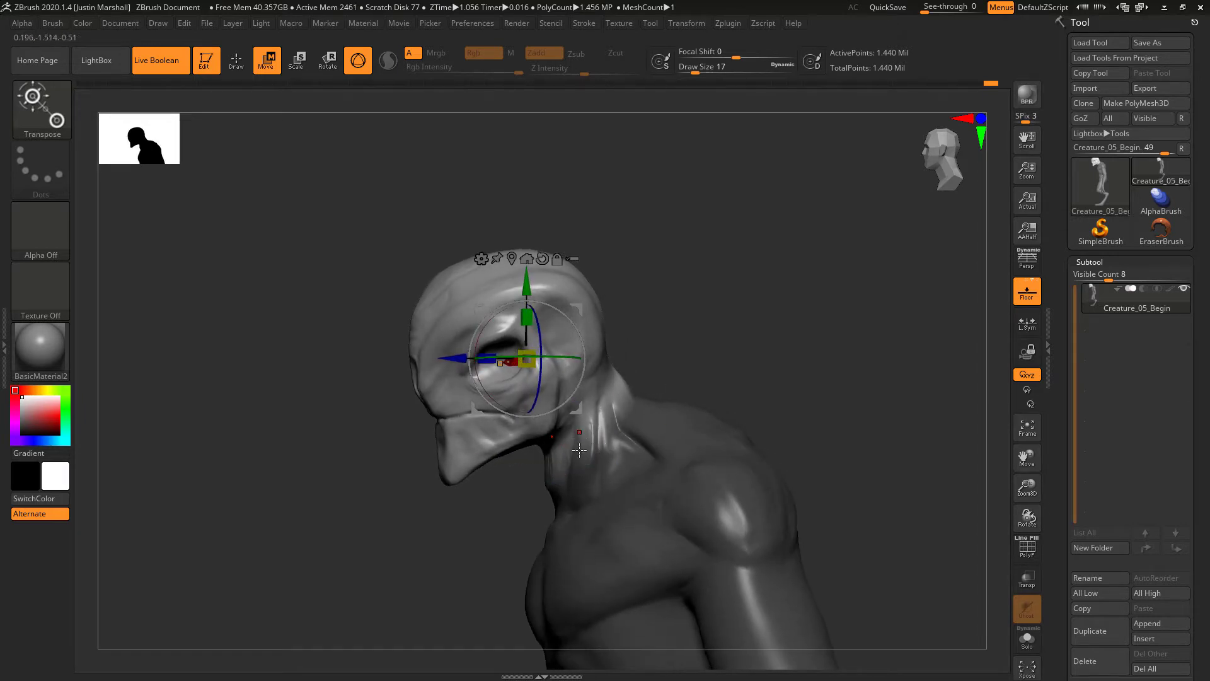
{"action": "left_click_drag", "start_coordinate": [714, 361], "coordinate": [664, 410]}
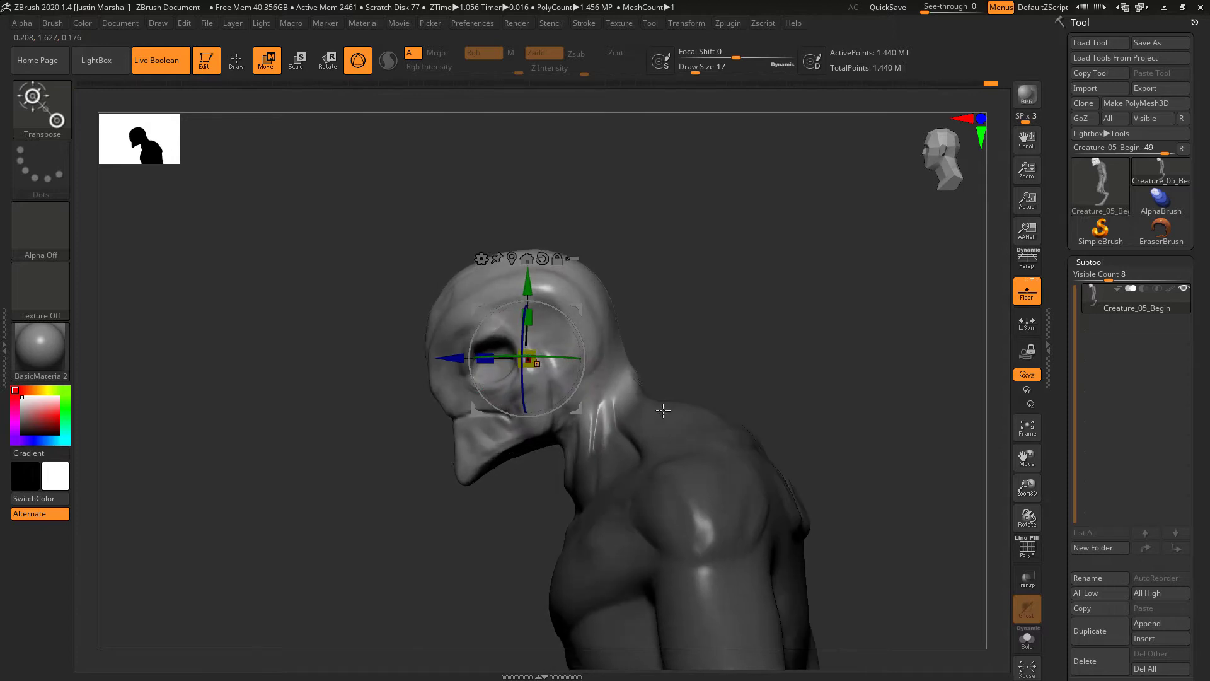
{"action": "mouse_move", "coordinate": [711, 357]}
{"action": "left_mouse_down"}
{"action": "mouse_move", "coordinate": [738, 344]}
{"action": "mouse_move", "coordinate": [708, 343]}
{"action": "mouse_move", "coordinate": [769, 406]}
{"action": "mouse_move", "coordinate": [764, 360]}
{"action": "left_mouse_up"}
- Return to Draw mode, clear the mask and re-DynaMesh the creature
{"action": "key", "text": "q"}
{"action": "left_click", "coordinate": [748, 295], "text": "ctrl"}
{"action": "left_click_drag", "start_coordinate": [723, 317], "coordinate": [816, 406], "text": "ctrl"}
{"action": "mouse_move", "coordinate": [719, 316]}
{"action": "left_mouse_down", "text": "ctrl"}
{"action": "mouse_move", "coordinate": [854, 430]}
{"action": "mouse_move", "coordinate": [823, 404]}
{"action": "left_mouse_up", "text": "ctrl"}
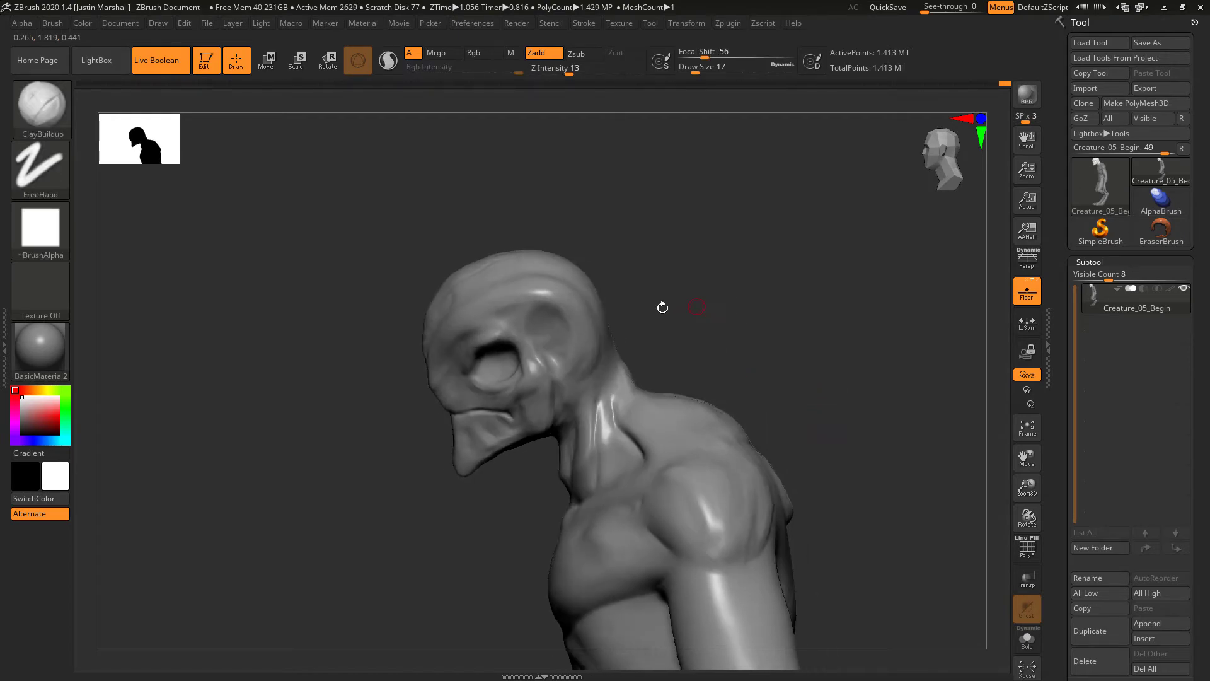
- Select the Move brush with a draw size of 80 and push the front of the throat inward
{"action": "key", "text": "b"}
{"action": "key", "text": "m"}
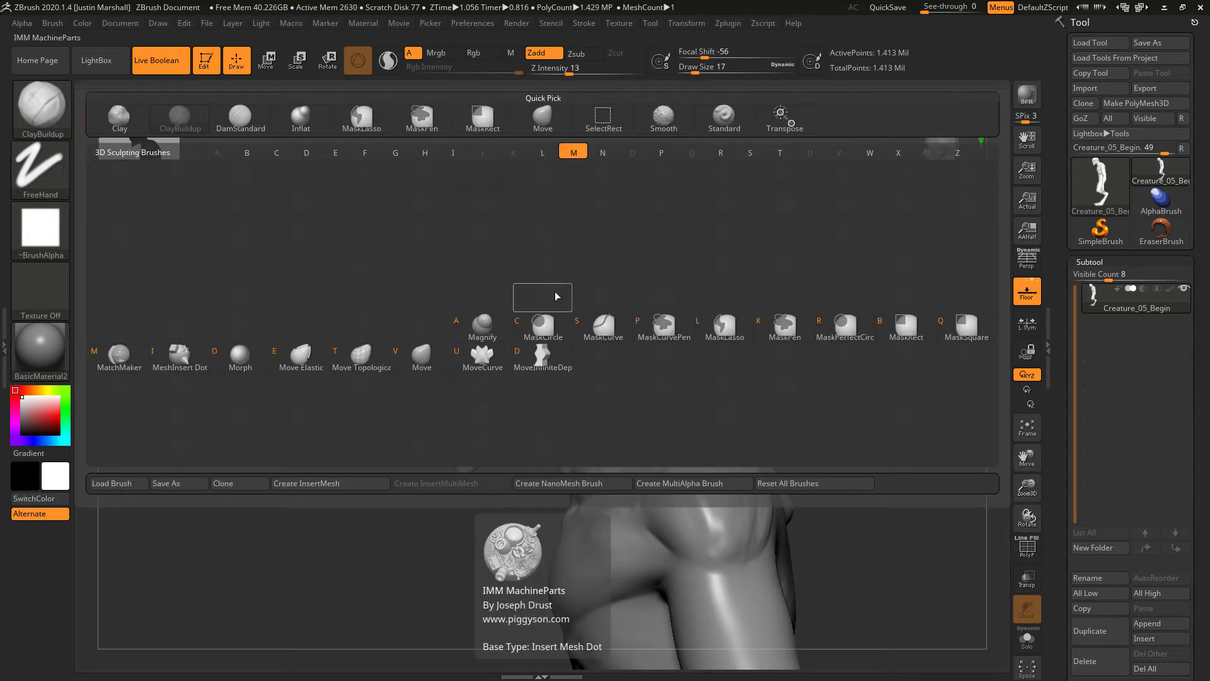
{"action": "key", "text": "v"}
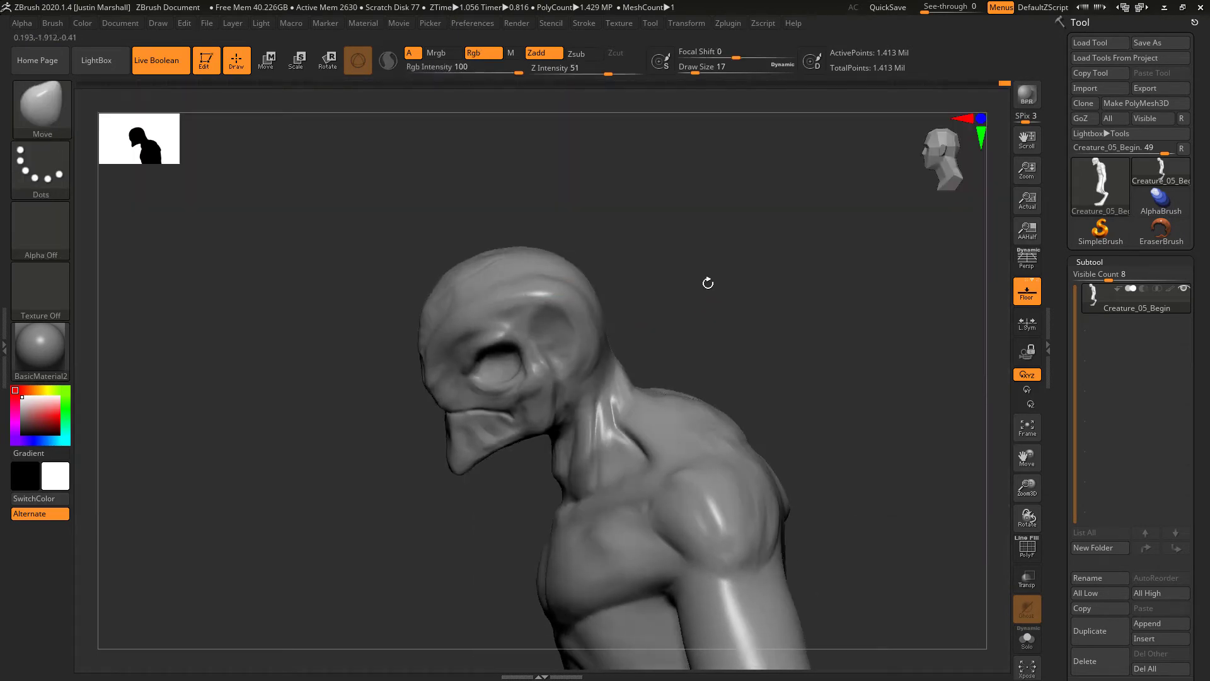
{"action": "left_click", "coordinate": [712, 71]}
{"action": "left_click_drag", "start_coordinate": [728, 262], "coordinate": [712, 249]}
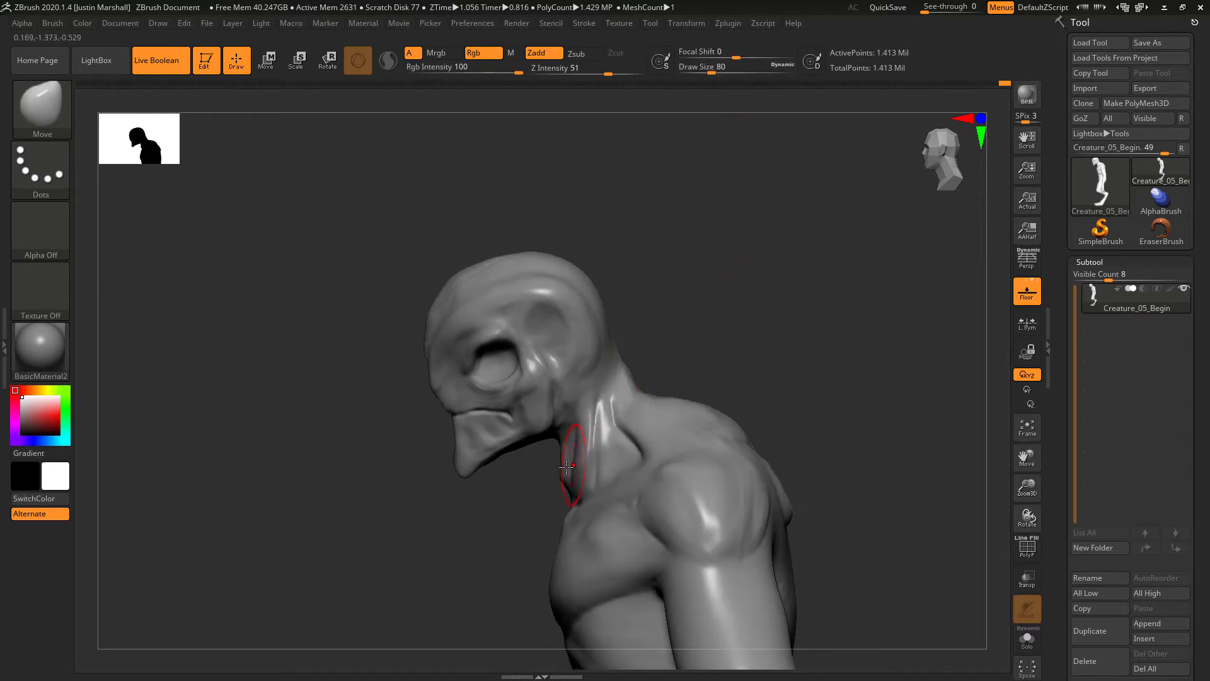
{"action": "mouse_move", "coordinate": [574, 456]}
{"action": "left_mouse_down"}
{"action": "mouse_move", "coordinate": [577, 467]}
{"action": "mouse_move", "coordinate": [594, 454]}
{"action": "left_mouse_up"}
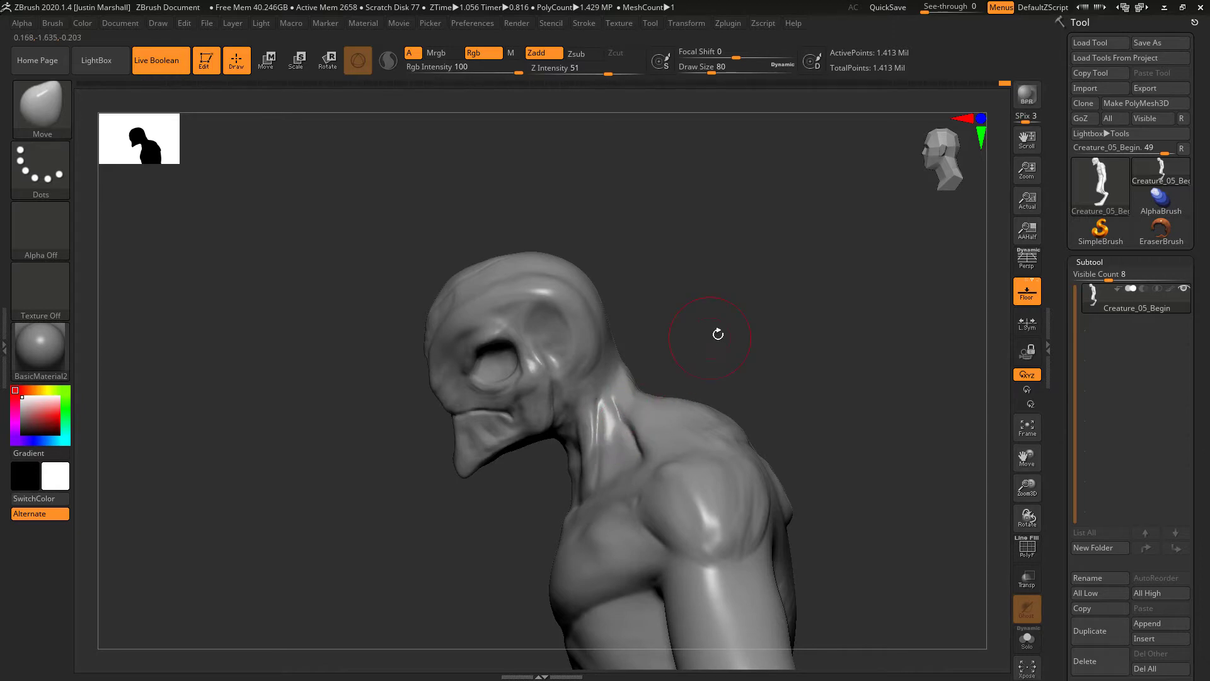
- Set the Move brush's draw size to 116 and reshape the back of the skull
{"action": "left_click_drag", "start_coordinate": [716, 332], "coordinate": [655, 386]}
{"action": "mouse_move", "coordinate": [703, 346]}
{"action": "left_mouse_down"}
{"action": "mouse_move", "coordinate": [698, 371]}
{"action": "mouse_move", "coordinate": [700, 289]}
{"action": "mouse_move", "coordinate": [706, 332]}
{"action": "mouse_move", "coordinate": [587, 286]}
{"action": "left_mouse_up"}
{"action": "left_click_drag", "start_coordinate": [713, 70], "coordinate": [720, 69]}
{"action": "left_click_drag", "start_coordinate": [686, 307], "coordinate": [652, 341], "text": "alt"}
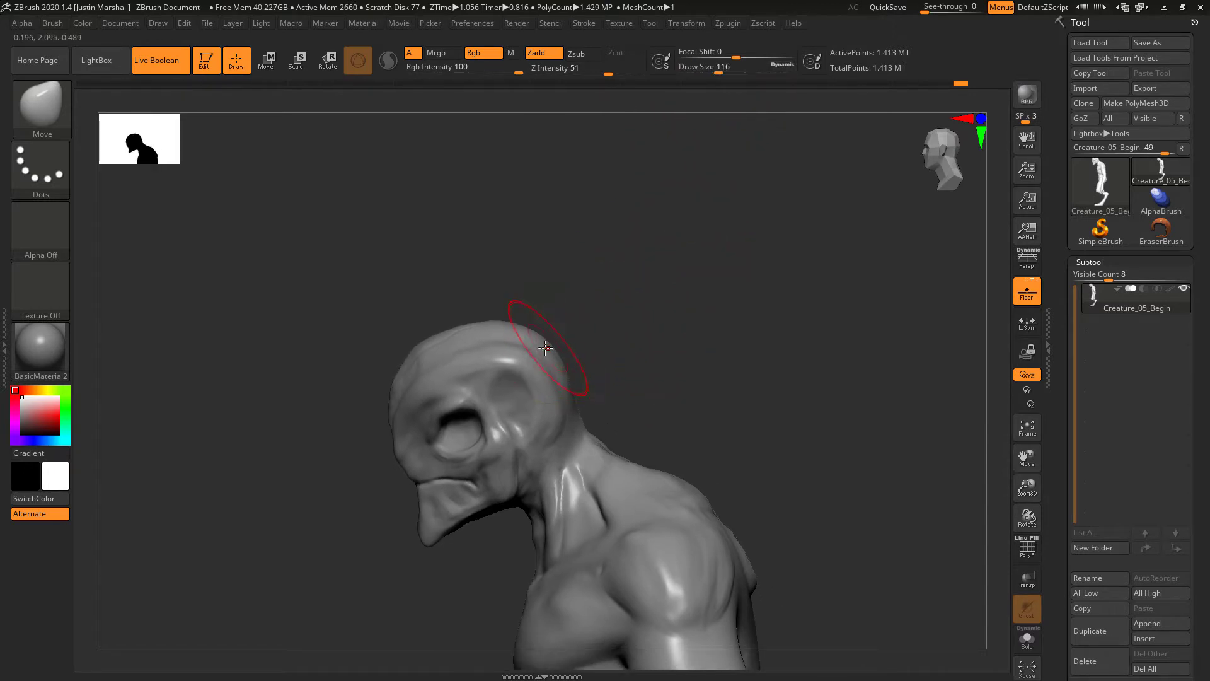
{"action": "left_click_drag", "start_coordinate": [598, 326], "coordinate": [563, 330]}
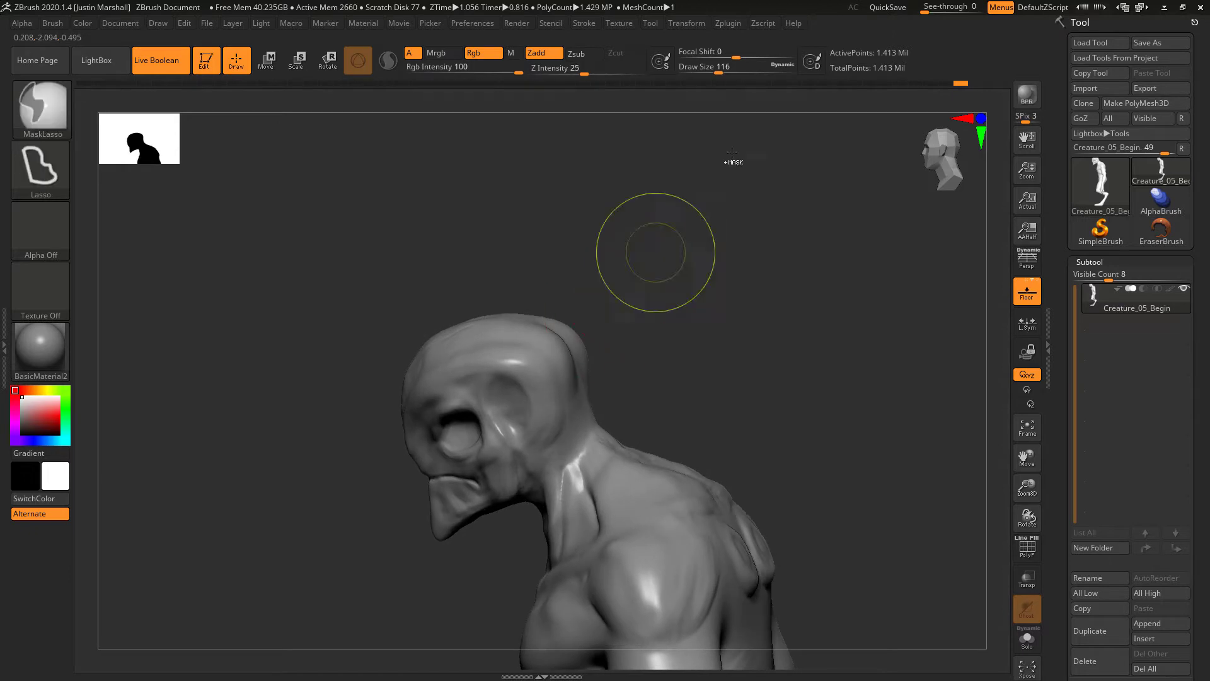
- Enlarge the Move brush to a draw size of 202 and pull the rear of the cranium outward into a longer shape
{"action": "left_click", "coordinate": [731, 70]}
{"action": "left_click_drag", "start_coordinate": [691, 291], "coordinate": [548, 297]}
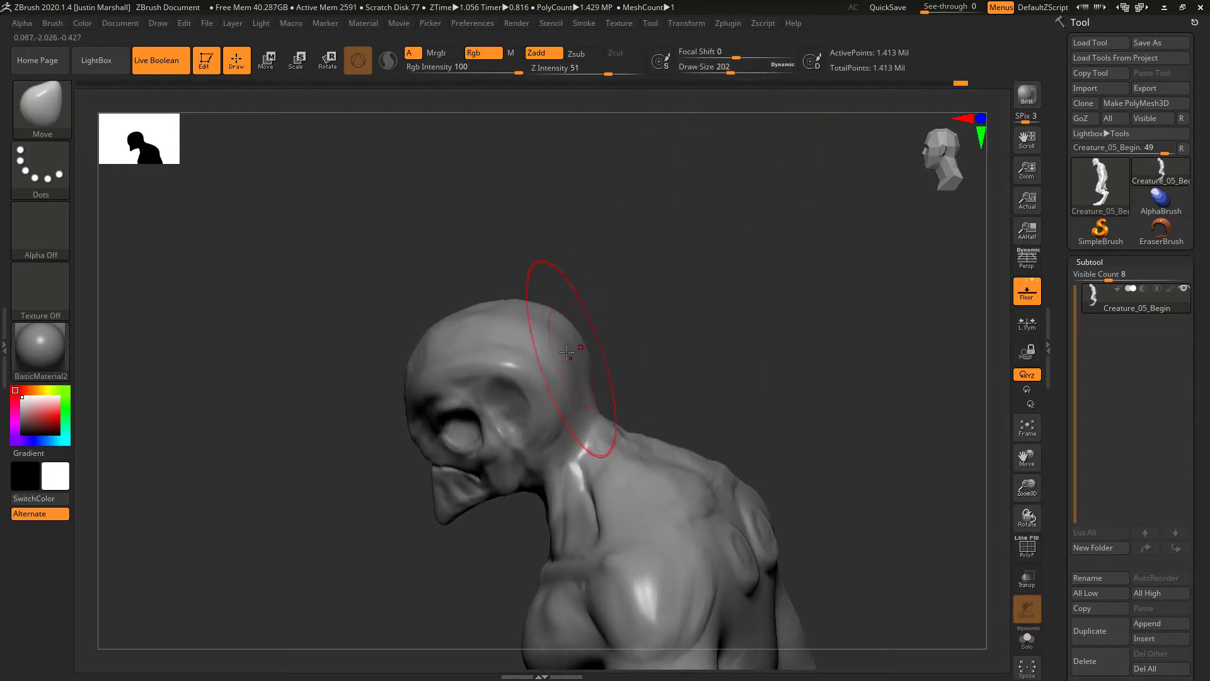
{"action": "left_click_drag", "start_coordinate": [654, 340], "coordinate": [560, 334]}
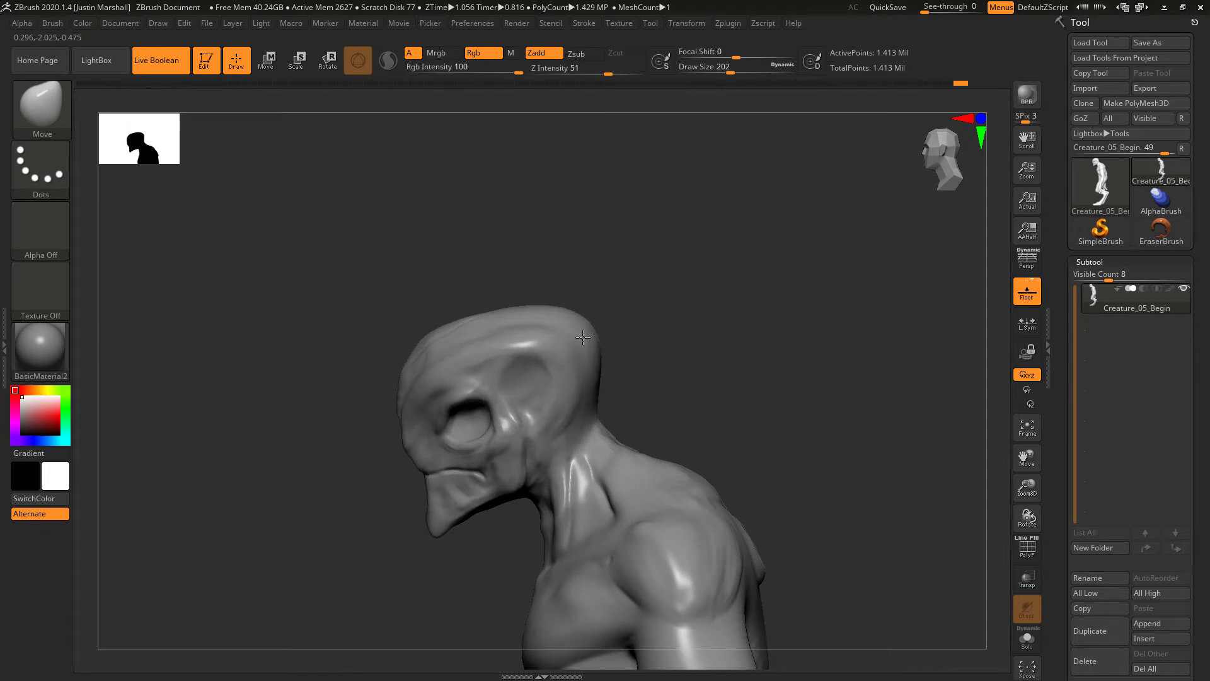
{"action": "left_click_drag", "start_coordinate": [554, 275], "coordinate": [452, 326]}
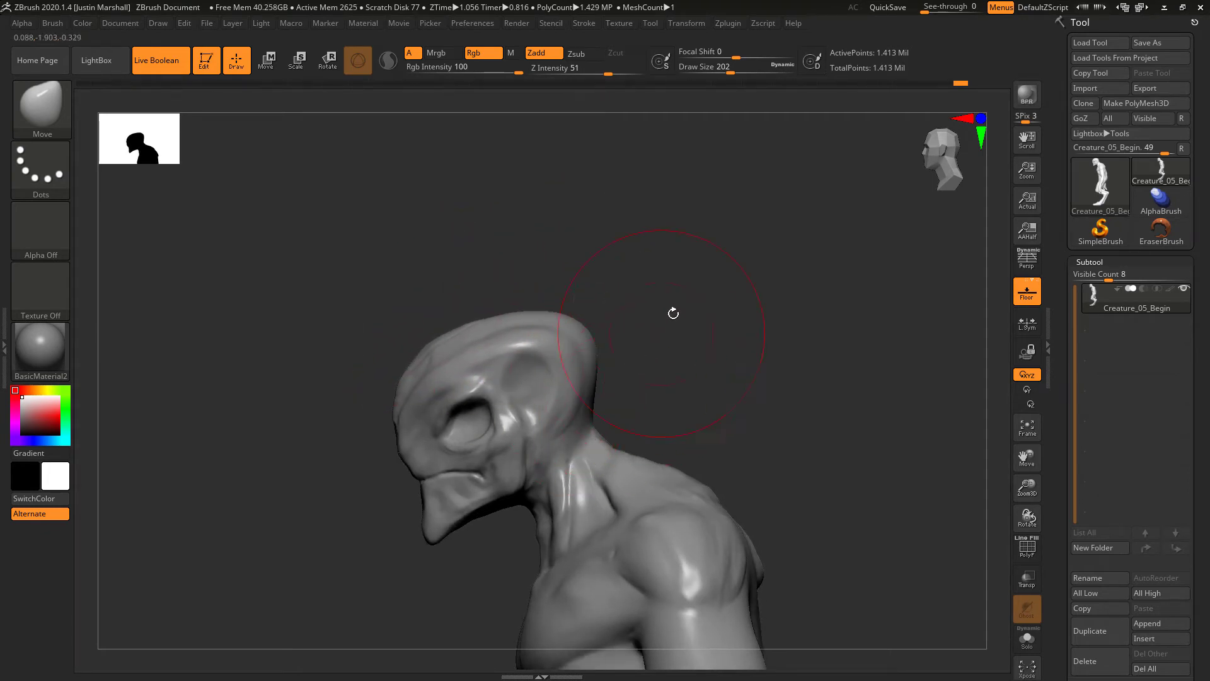
- Set the Move brush's draw size to 163 and raise and round the crown and back of the skull
{"action": "left_click_drag", "start_coordinate": [725, 75], "coordinate": [725, 75]}
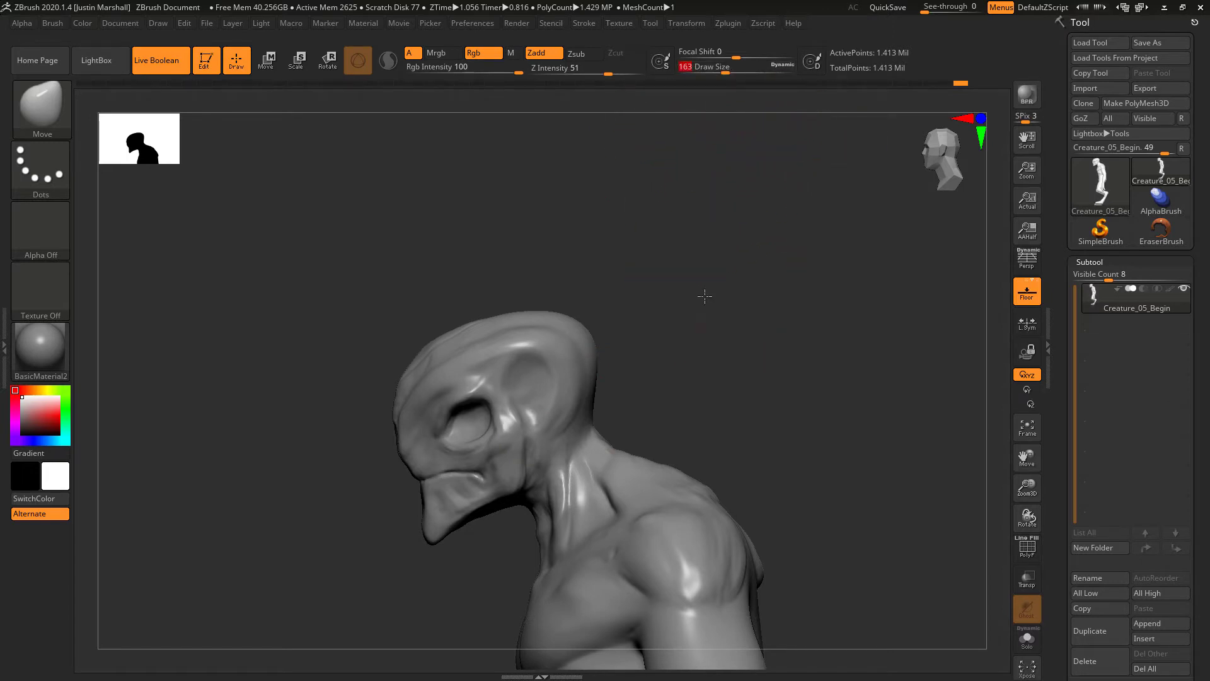
{"action": "right_click_drag", "start_coordinate": [705, 293], "coordinate": [674, 321]}
{"action": "right_click_drag", "start_coordinate": [606, 400], "coordinate": [606, 396]}
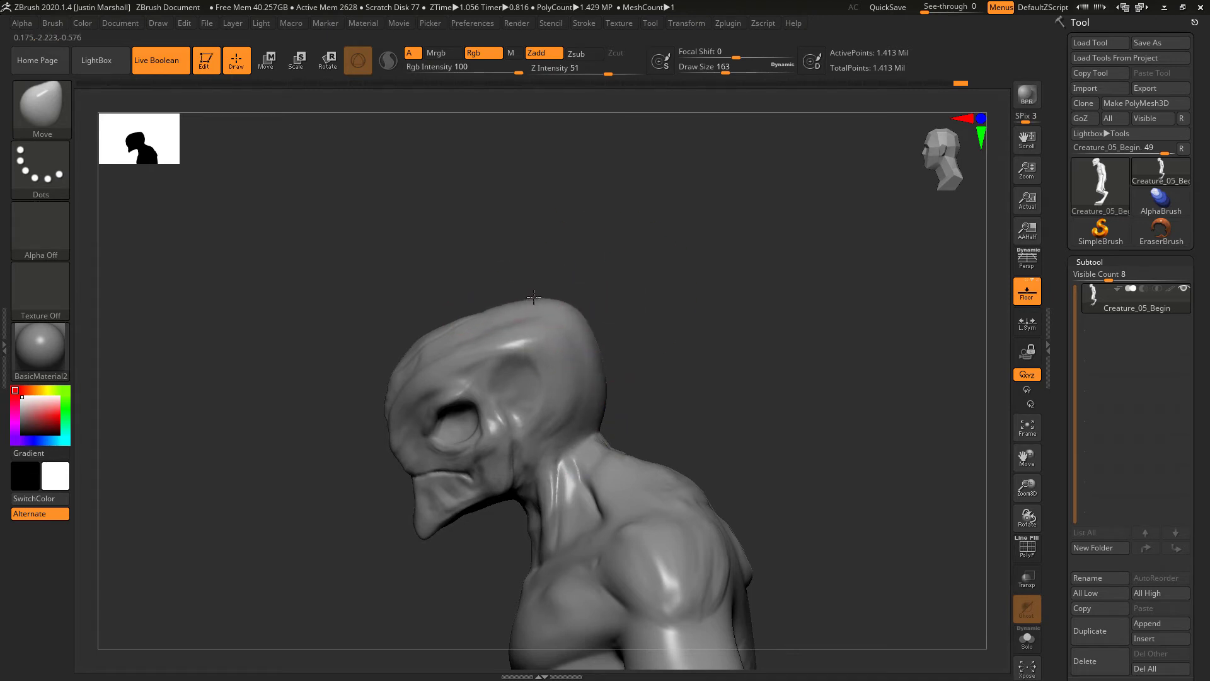
{"action": "left_click_drag", "start_coordinate": [588, 303], "coordinate": [500, 230]}
{"action": "left_click_drag", "start_coordinate": [584, 269], "coordinate": [554, 307]}
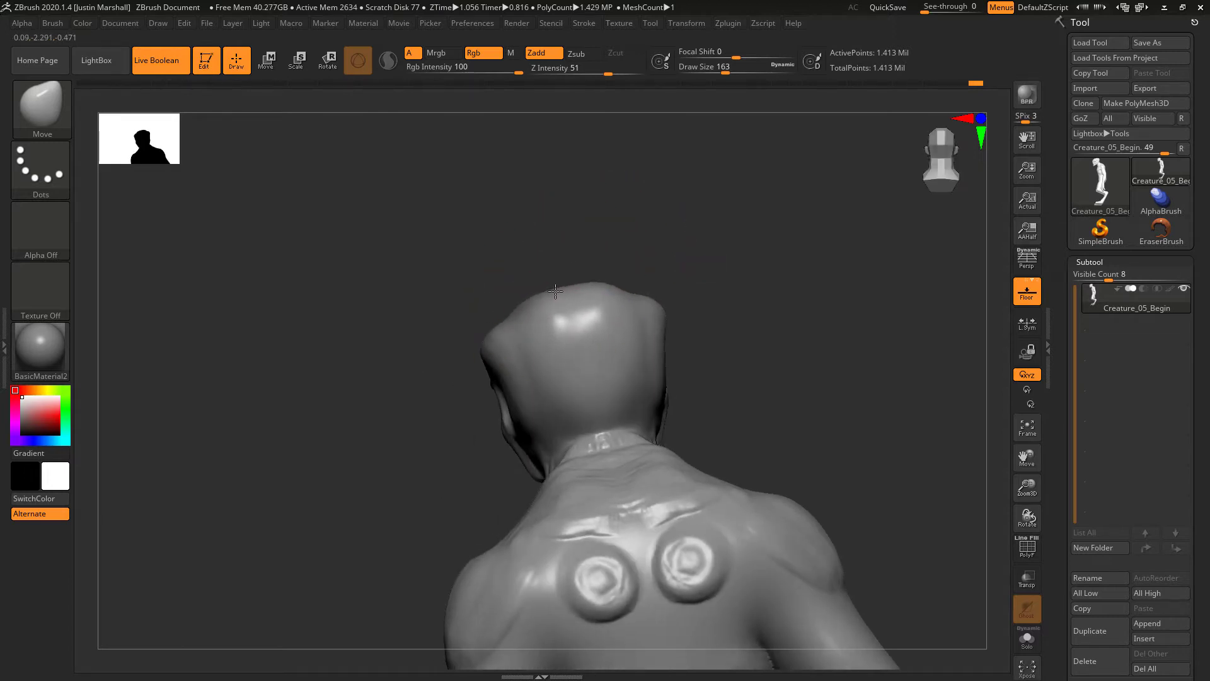
{"action": "mouse_move", "coordinate": [606, 251]}
{"action": "left_mouse_down"}
{"action": "mouse_move", "coordinate": [687, 251]}
{"action": "mouse_move", "coordinate": [608, 255]}
{"action": "left_mouse_up"}
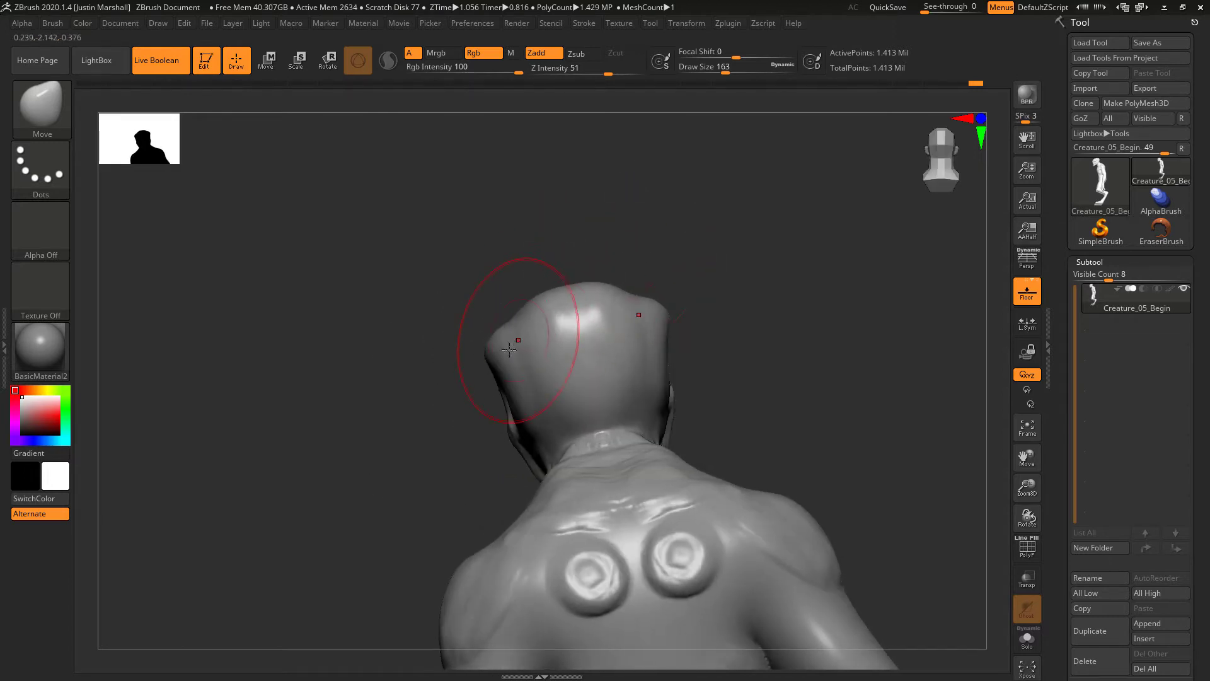
- Even out the sides and rear of the cranium with the Move brush for a rounder form
{"action": "mouse_move", "coordinate": [694, 256]}
{"action": "left_mouse_down"}
{"action": "mouse_move", "coordinate": [754, 268]}
{"action": "mouse_move", "coordinate": [619, 322]}
{"action": "left_mouse_up"}
{"action": "left_click_drag", "start_coordinate": [561, 396], "coordinate": [572, 399]}
{"action": "left_click_drag", "start_coordinate": [615, 389], "coordinate": [679, 393]}
{"action": "mouse_move", "coordinate": [555, 359]}
{"action": "left_mouse_down"}
{"action": "mouse_move", "coordinate": [560, 339]}
{"action": "mouse_move", "coordinate": [541, 337]}
{"action": "left_mouse_up"}
{"action": "left_click_drag", "start_coordinate": [611, 376], "coordinate": [698, 305]}
- Reduce the Move brush's draw size to 120 and adjust the temple and the area behind the jaw
{"action": "left_click_drag", "start_coordinate": [728, 74], "coordinate": [719, 73]}
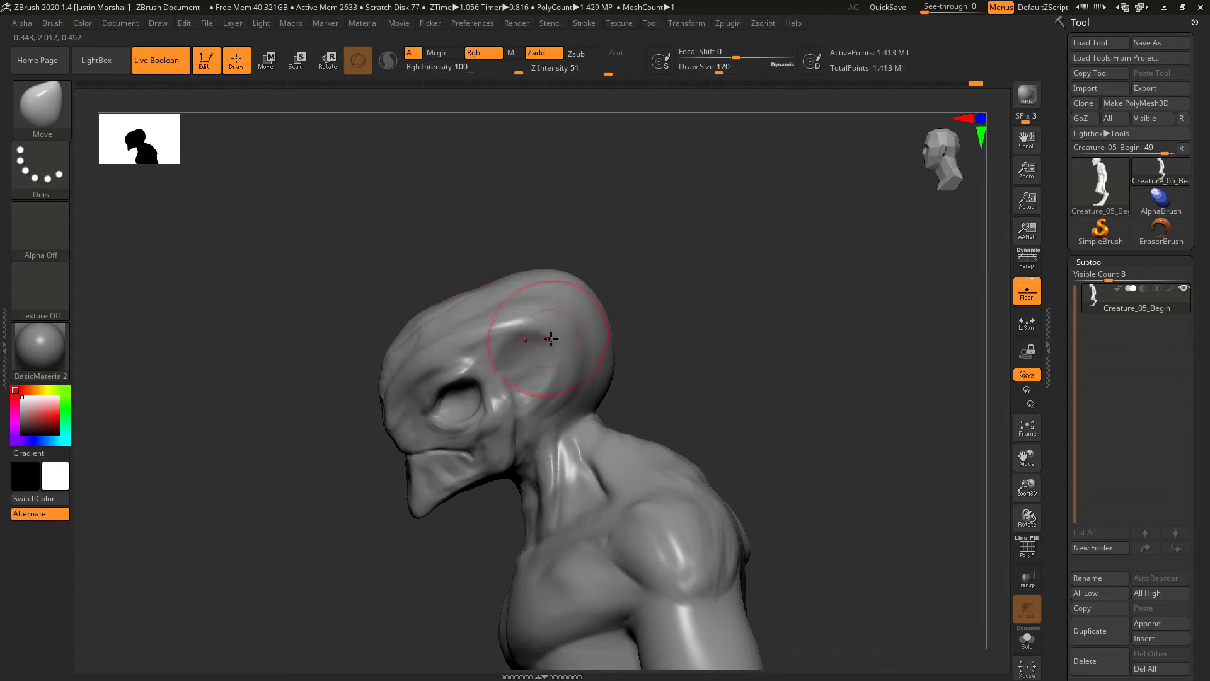
{"action": "left_click_drag", "start_coordinate": [562, 361], "coordinate": [557, 361]}
{"action": "mouse_move", "coordinate": [550, 405]}
{"action": "left_mouse_down"}
{"action": "mouse_move", "coordinate": [588, 408]}
{"action": "mouse_move", "coordinate": [551, 431]}
{"action": "left_mouse_up"}
- Reshape the area around the eye socket and cheekbone with the Move brush
{"action": "left_click_drag", "start_coordinate": [507, 387], "coordinate": [461, 372]}
{"action": "left_click_drag", "start_coordinate": [689, 333], "coordinate": [710, 328]}
{"action": "left_click_drag", "start_coordinate": [424, 392], "coordinate": [417, 394]}
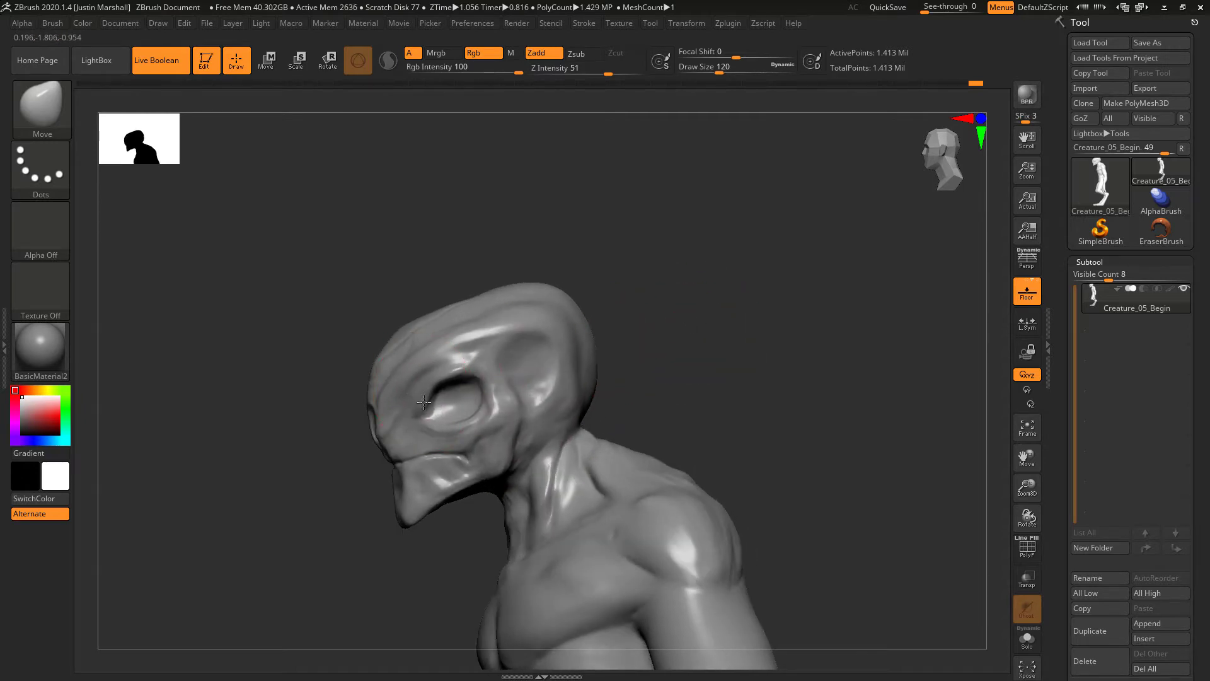
{"action": "left_click_drag", "start_coordinate": [650, 339], "coordinate": [732, 336]}
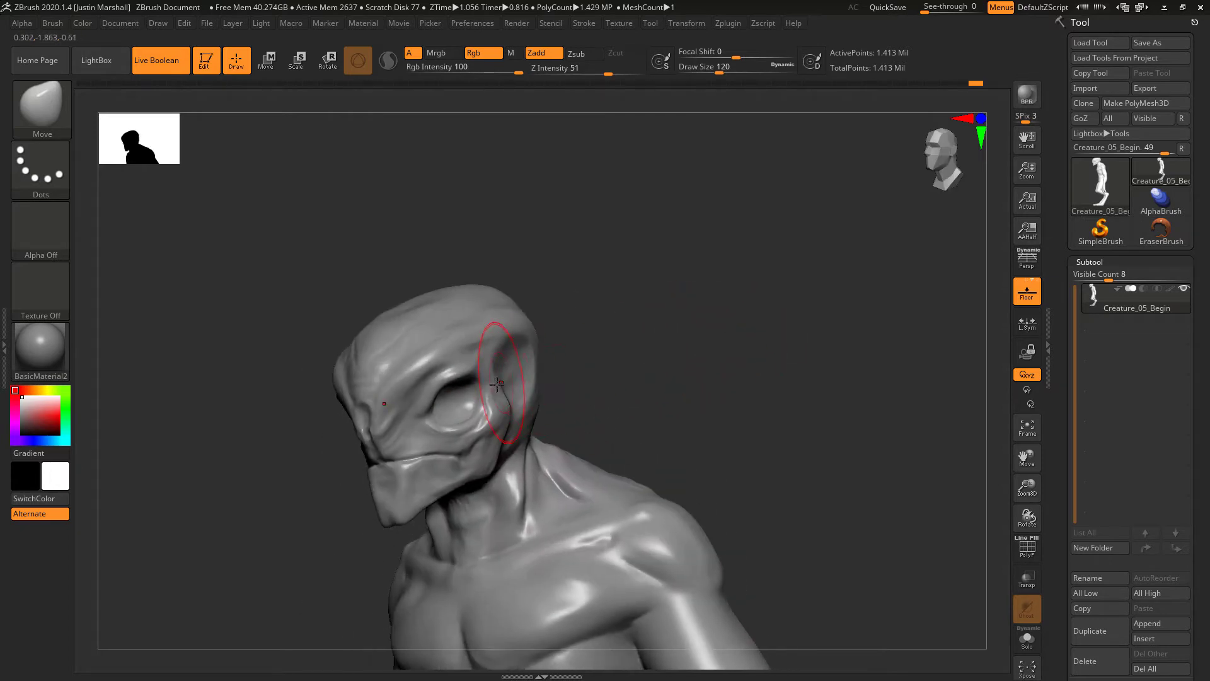
{"action": "mouse_move", "coordinate": [559, 392]}
{"action": "left_mouse_down"}
{"action": "mouse_move", "coordinate": [624, 397]}
{"action": "mouse_move", "coordinate": [497, 391]}
{"action": "mouse_move", "coordinate": [512, 387]}
{"action": "left_mouse_up"}
{"action": "left_click_drag", "start_coordinate": [571, 415], "coordinate": [457, 412]}
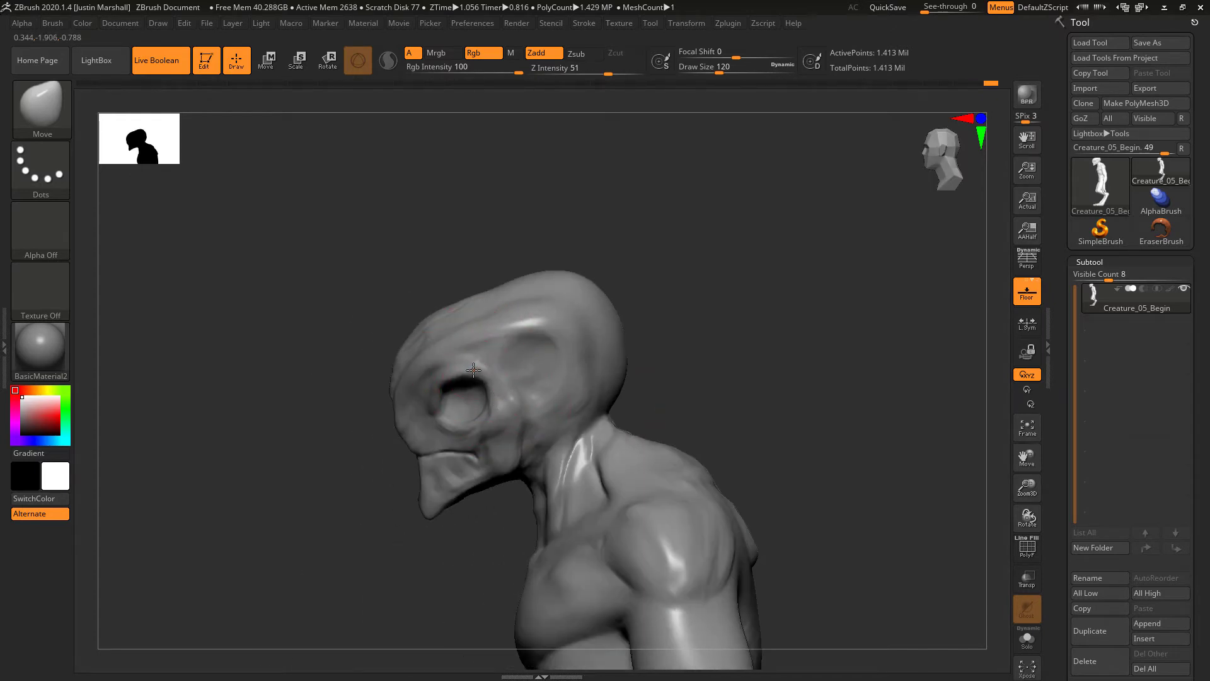
- Check the reshaped head from the front and side, then update the figure's DynaMesh to even out the stretched topology
{"action": "mouse_move", "coordinate": [682, 313]}
{"action": "left_mouse_down"}
{"action": "mouse_move", "coordinate": [724, 303]}
{"action": "mouse_move", "coordinate": [412, 398]}
{"action": "left_mouse_up"}
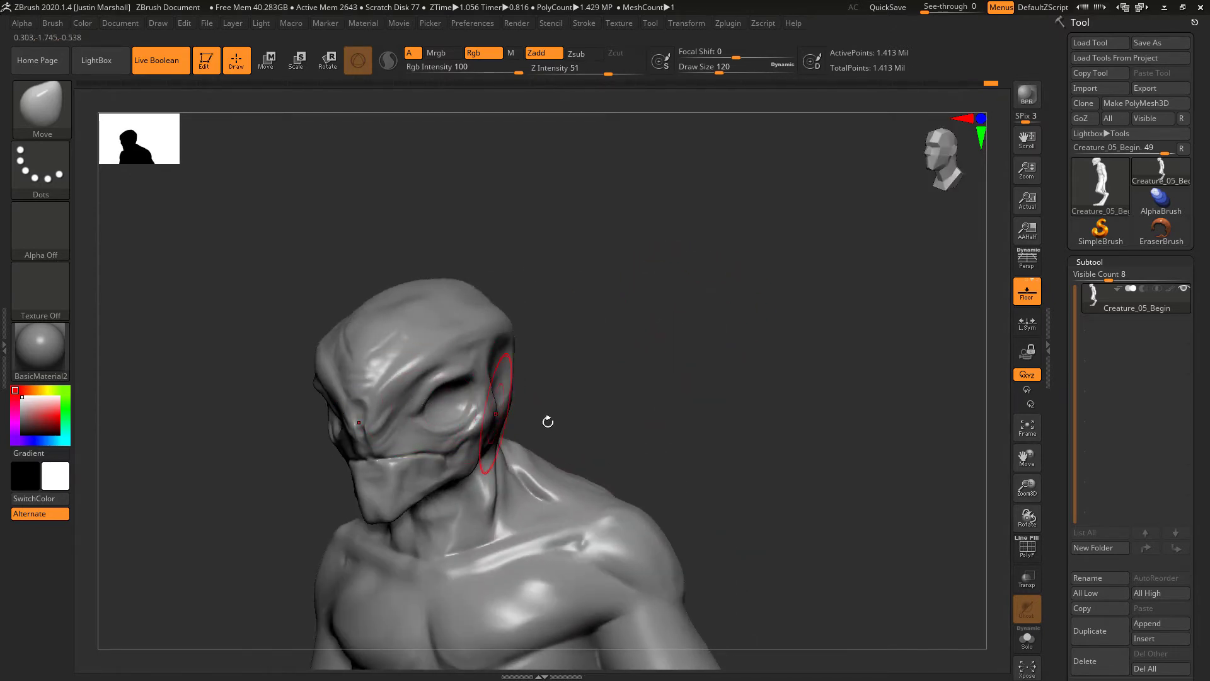
{"action": "left_click_drag", "start_coordinate": [622, 382], "coordinate": [453, 413]}
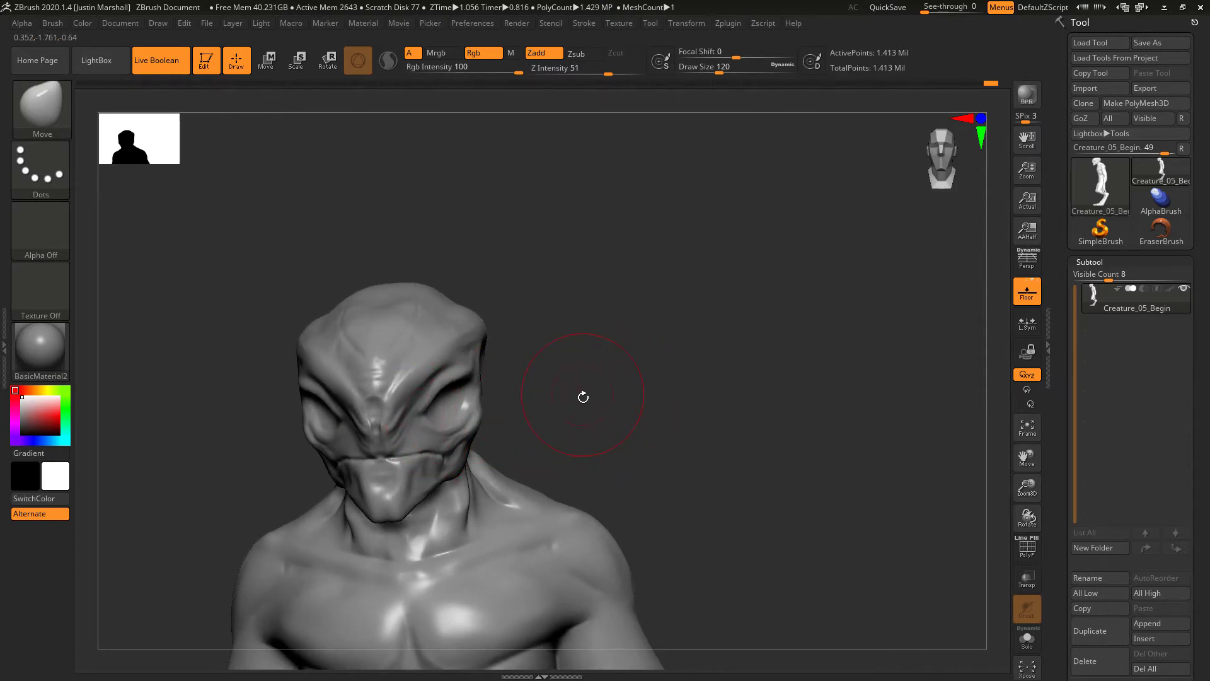
{"action": "left_click_drag", "start_coordinate": [565, 396], "coordinate": [480, 419]}
{"action": "left_click_drag", "start_coordinate": [641, 396], "coordinate": [430, 412]}
{"action": "mouse_move", "coordinate": [638, 385]}
{"action": "left_mouse_down"}
{"action": "mouse_move", "coordinate": [649, 386]}
{"action": "mouse_move", "coordinate": [543, 381]}
{"action": "mouse_move", "coordinate": [572, 381]}
{"action": "mouse_move", "coordinate": [536, 343]}
{"action": "left_mouse_up"}
{"action": "key", "text": "ctrl"}
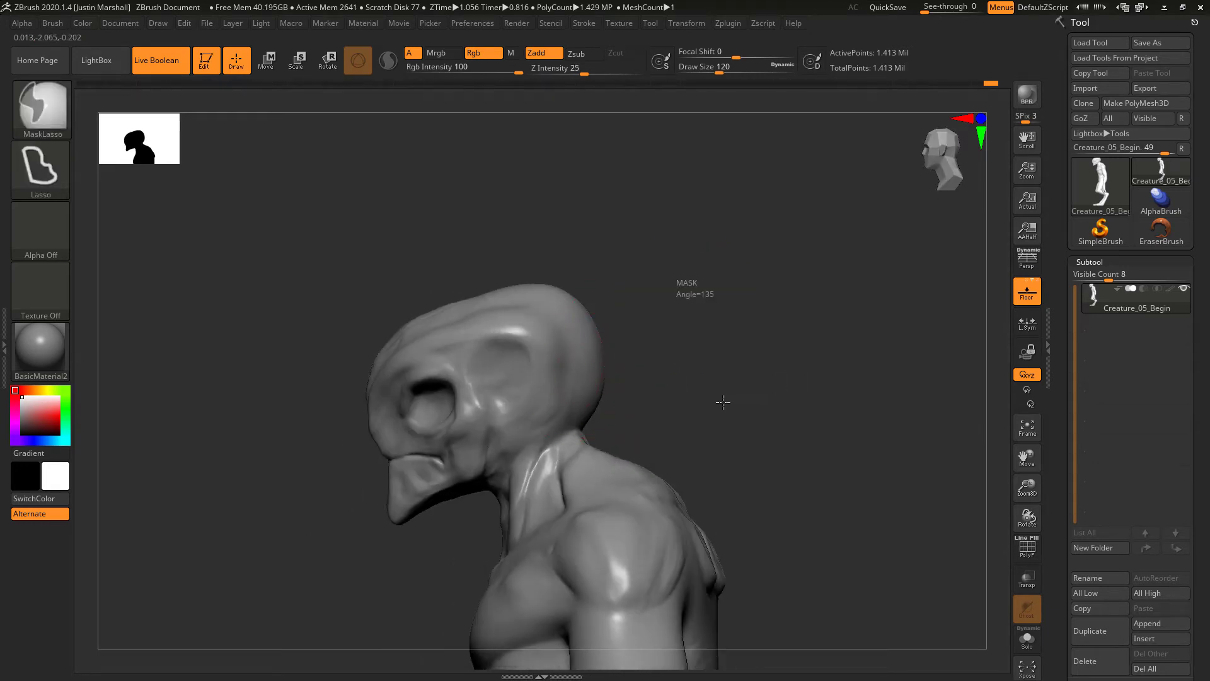
{"action": "mouse_move", "coordinate": [673, 329]}
{"action": "left_mouse_down"}
{"action": "mouse_move", "coordinate": [689, 335]}
{"action": "mouse_move", "coordinate": [692, 297]}
{"action": "left_mouse_up"}
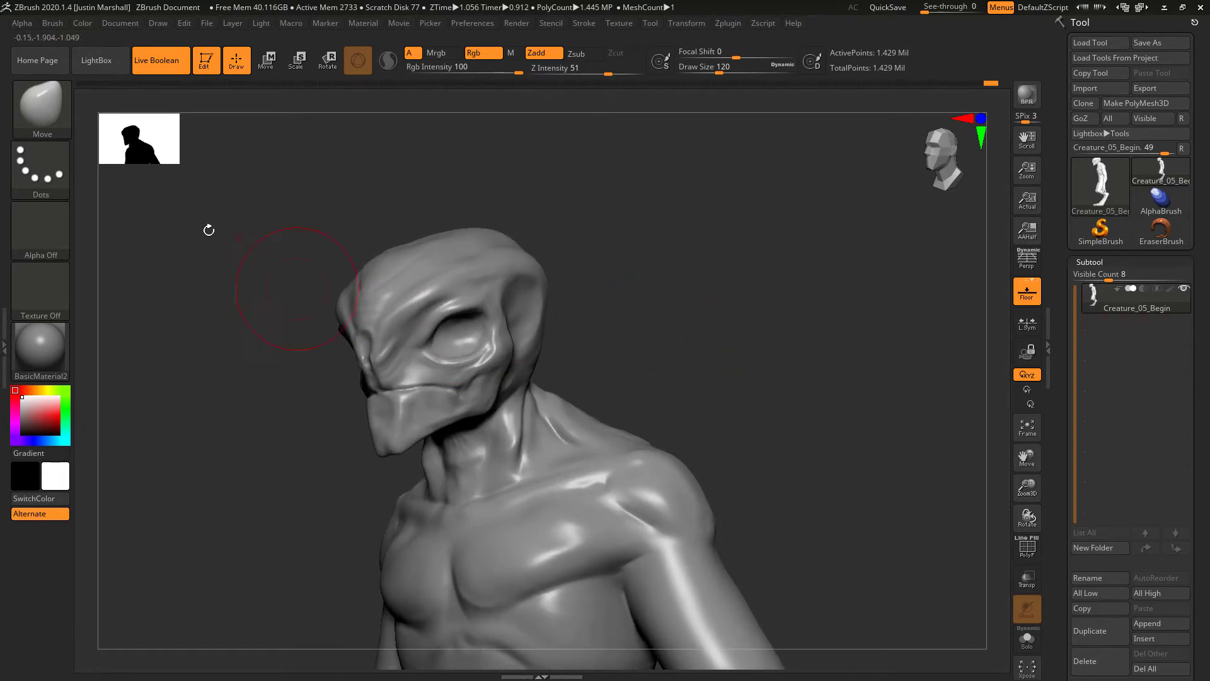
- Build up the front of the neck with the ClayBuildup brush at draw size 41 and smooth the strokes
{"action": "left_click_drag", "start_coordinate": [689, 370], "coordinate": [734, 372]}
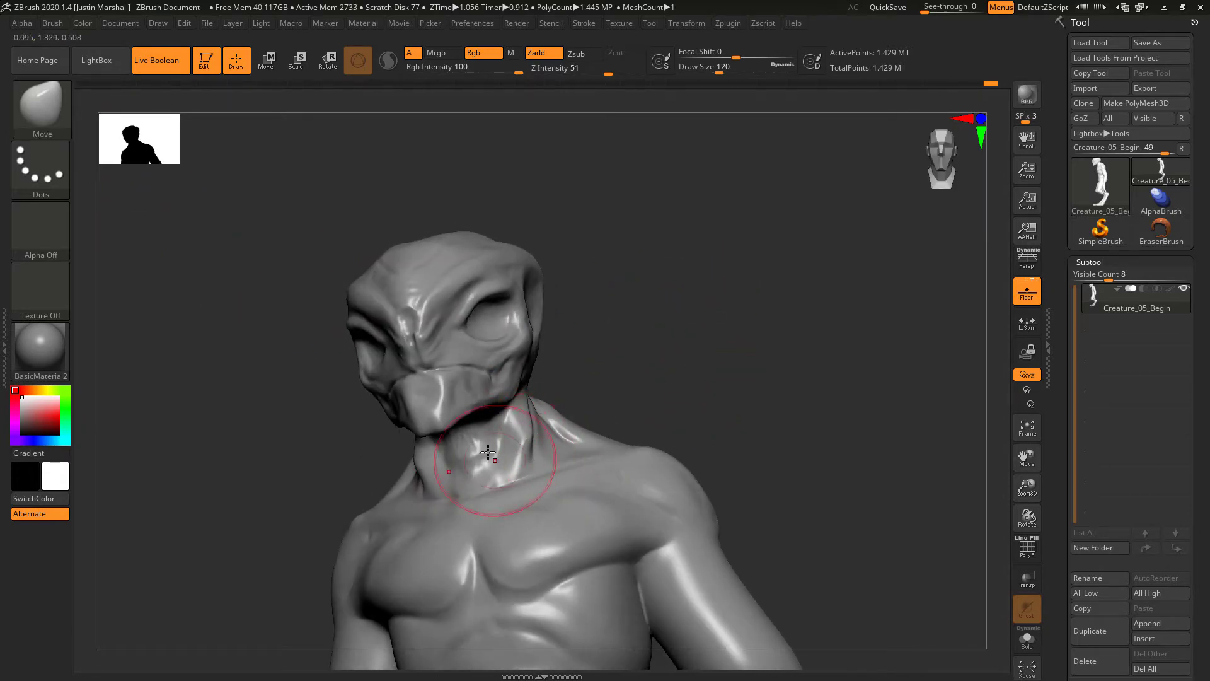
{"action": "left_click", "coordinate": [41, 106]}
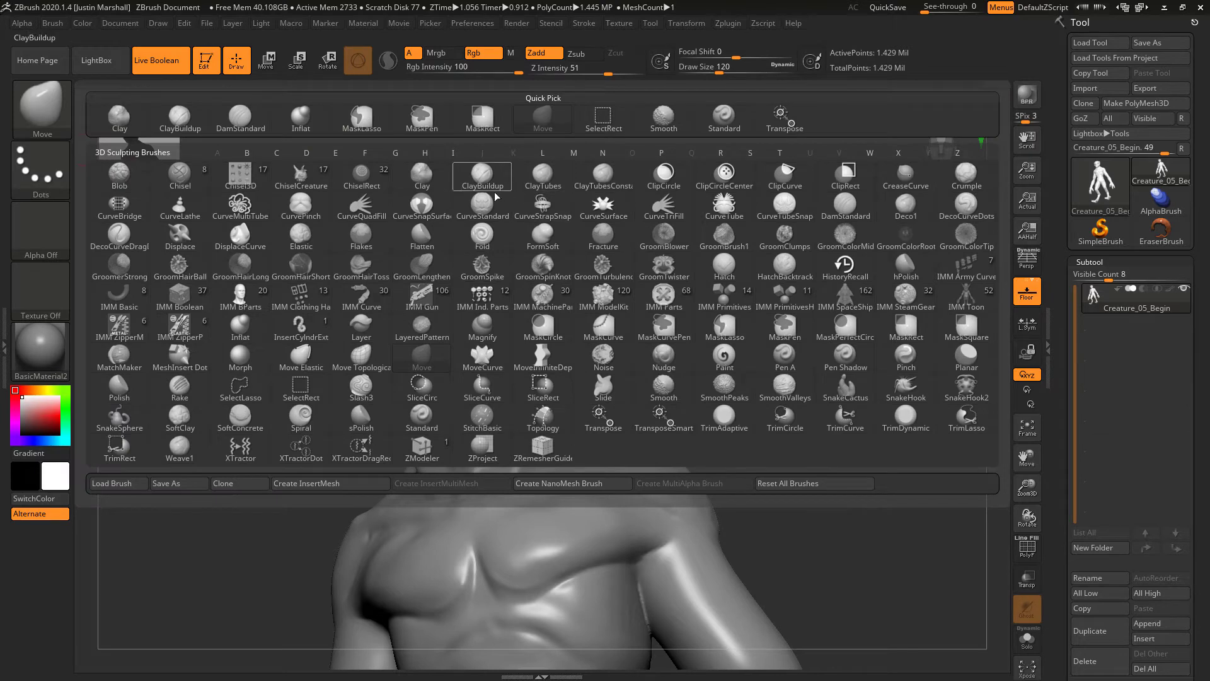
{"action": "left_click", "coordinate": [483, 177]}
{"action": "left_click_drag", "start_coordinate": [685, 299], "coordinate": [689, 341], "text": "alt"}
{"action": "left_click_drag", "start_coordinate": [722, 72], "coordinate": [703, 71]}
{"action": "mouse_move", "coordinate": [611, 339]}
{"action": "left_mouse_down"}
{"action": "mouse_move", "coordinate": [500, 434]}
{"action": "mouse_move", "coordinate": [498, 462]}
{"action": "mouse_move", "coordinate": [489, 439]}
{"action": "left_mouse_up"}
{"action": "mouse_move", "coordinate": [440, 473]}
{"action": "left_mouse_down"}
{"action": "mouse_move", "coordinate": [441, 416]}
{"action": "mouse_move", "coordinate": [438, 450]}
{"action": "left_mouse_up"}
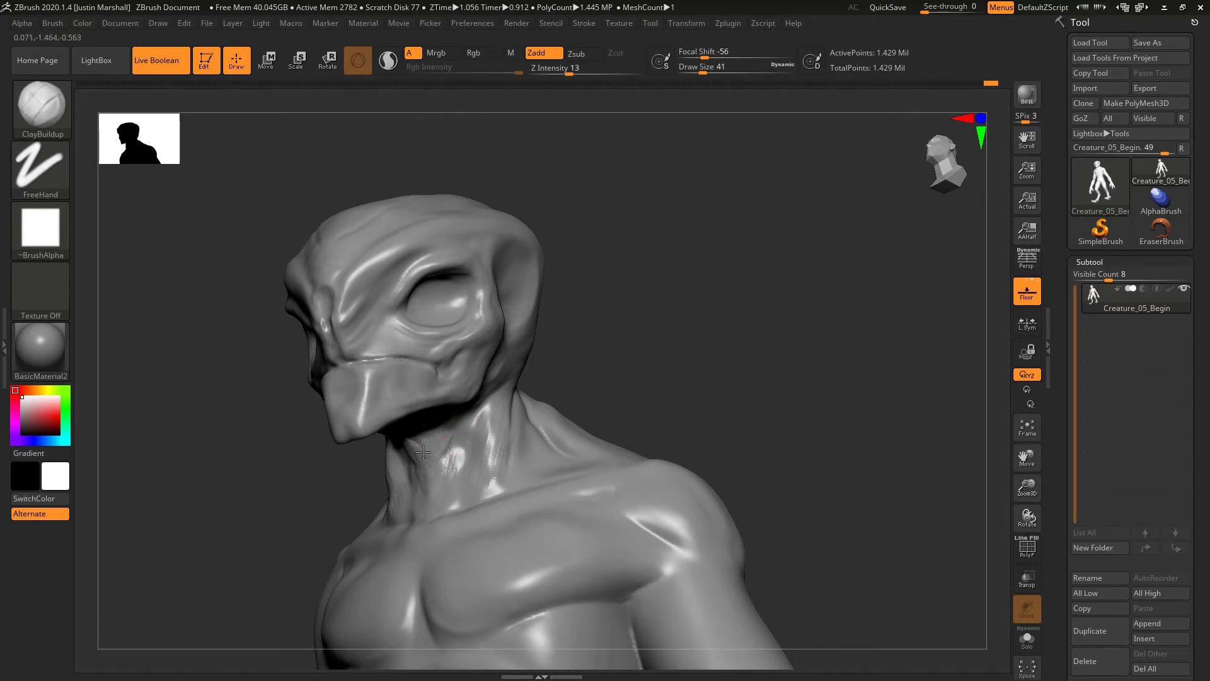
{"action": "key", "text": "shift"}
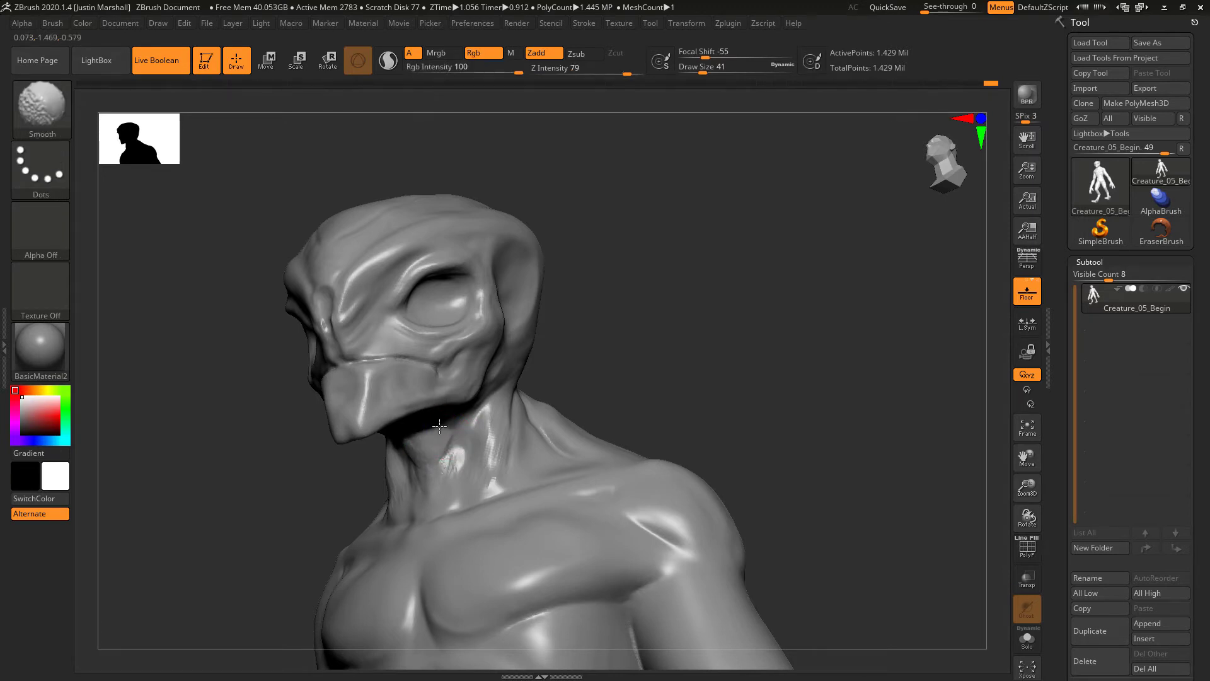
- Add clay along the cheekbone behind the eye socket and smooth the upper side of the neck
{"action": "left_click_drag", "start_coordinate": [594, 357], "coordinate": [548, 383]}
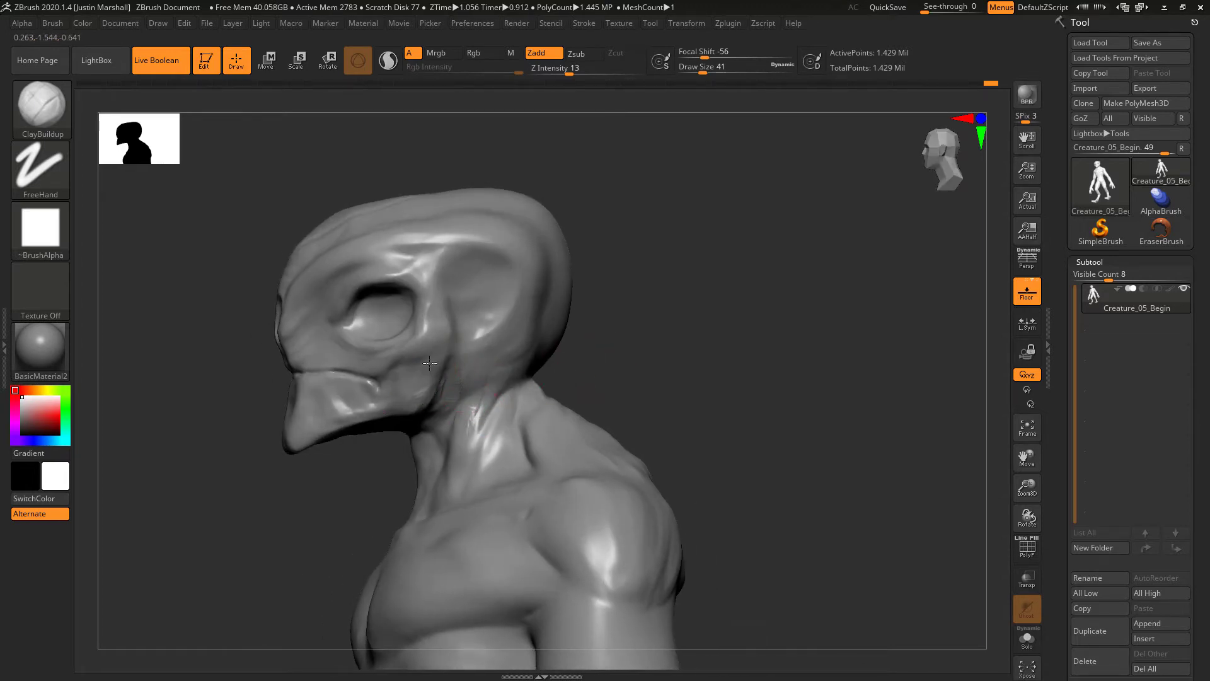
{"action": "left_click_drag", "start_coordinate": [421, 325], "coordinate": [430, 317]}
{"action": "key", "text": "shift"}
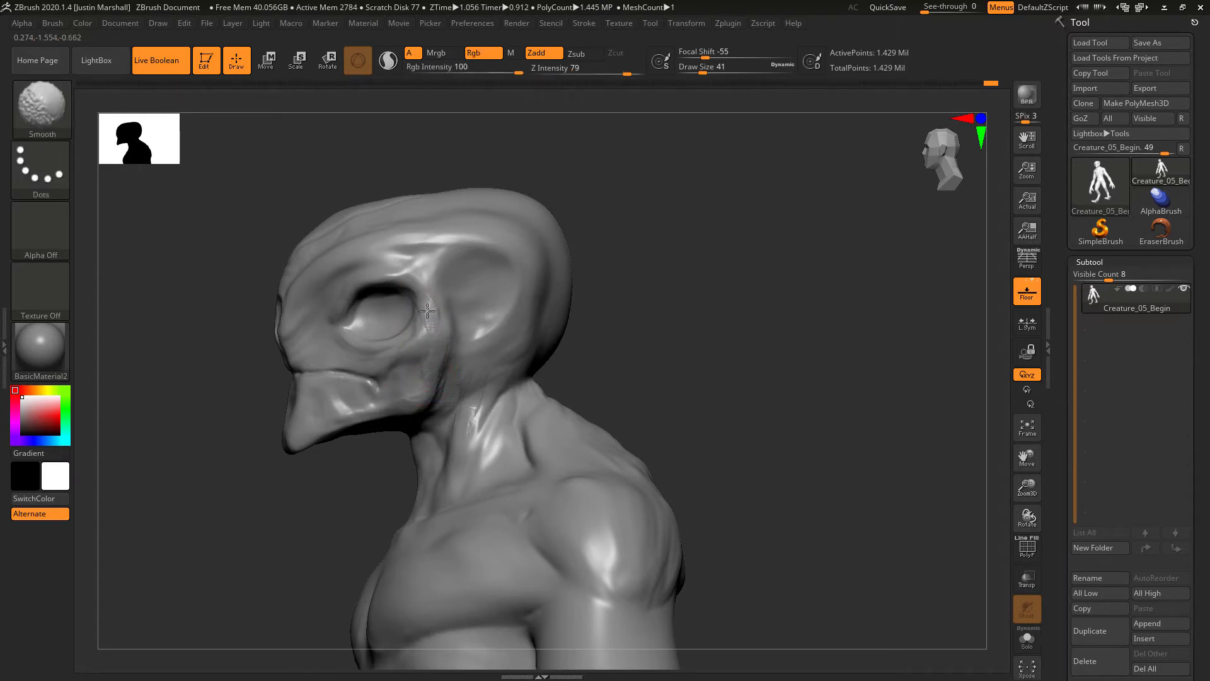
{"action": "mouse_move", "coordinate": [475, 416]}
{"action": "left_mouse_down", "text": "shift"}
{"action": "mouse_move", "coordinate": [465, 429]}
{"action": "mouse_move", "coordinate": [470, 409]}
{"action": "left_mouse_up", "text": "shift"}
{"action": "mouse_move", "coordinate": [661, 327]}
{"action": "left_mouse_down", "text": "alt"}
{"action": "mouse_move", "coordinate": [727, 327]}
{"action": "mouse_move", "coordinate": [667, 335]}
{"action": "left_mouse_up", "text": "alt"}
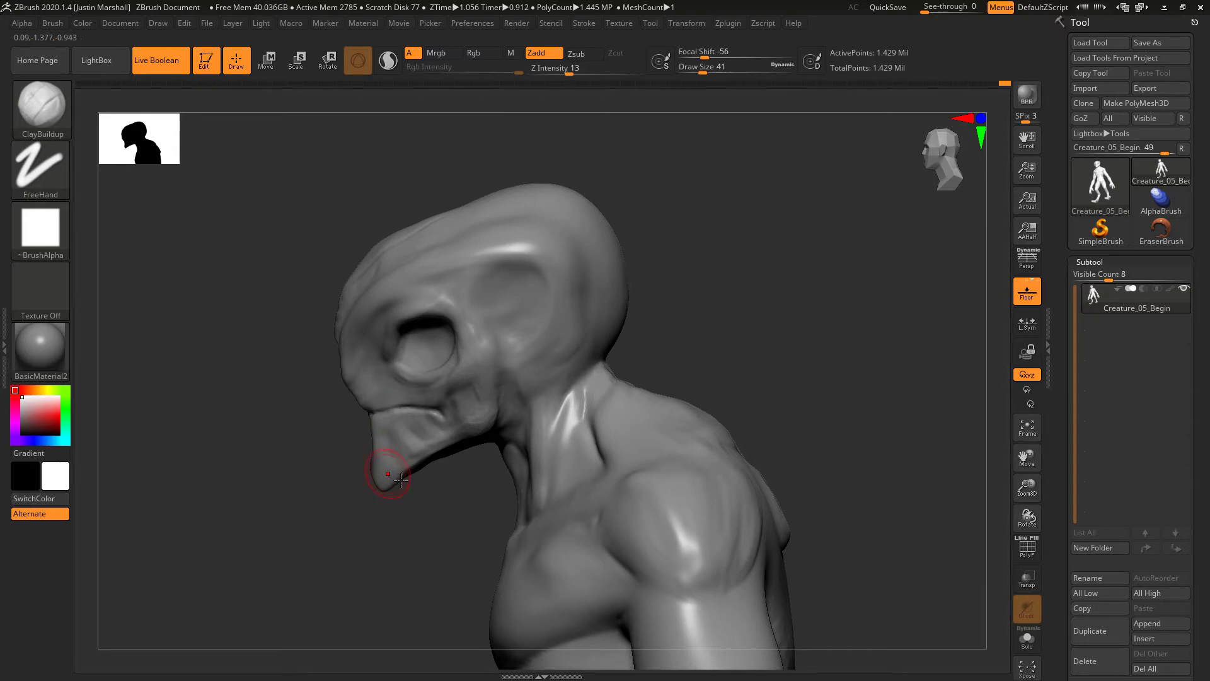
- Switch to the Move brush at draw size 77 and reshape the tip and front of the chin
{"action": "left_click", "coordinate": [41, 104]}
{"action": "key", "text": "m"}
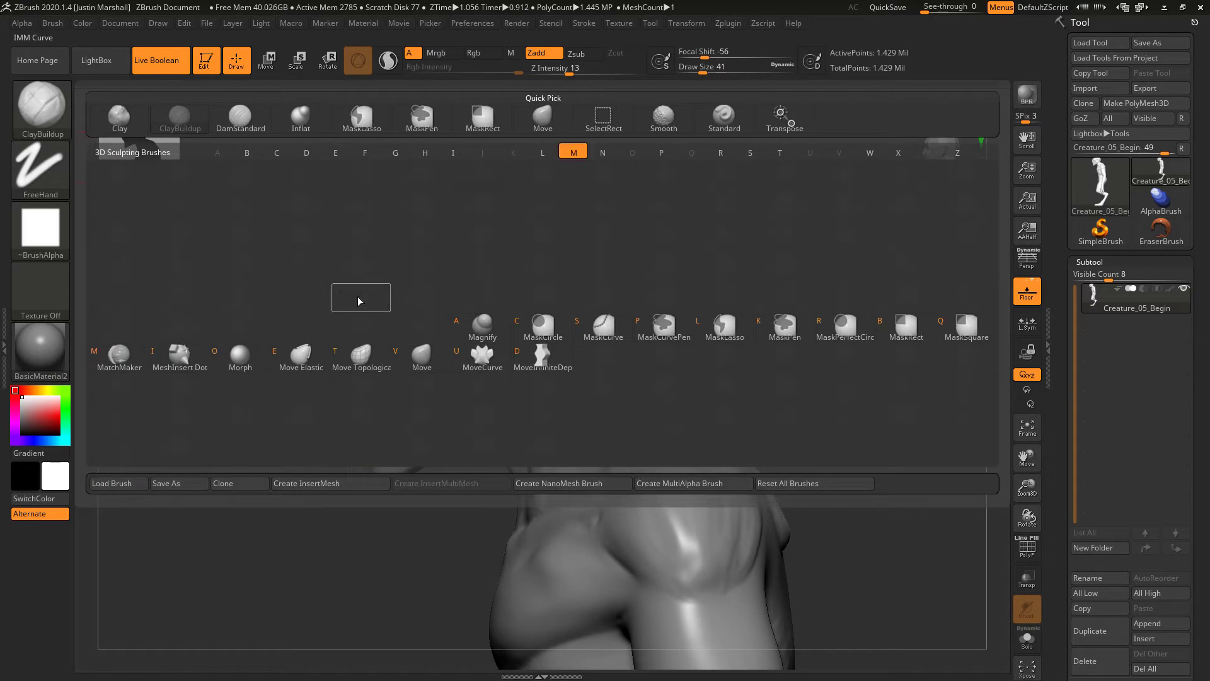
{"action": "key", "text": "v"}
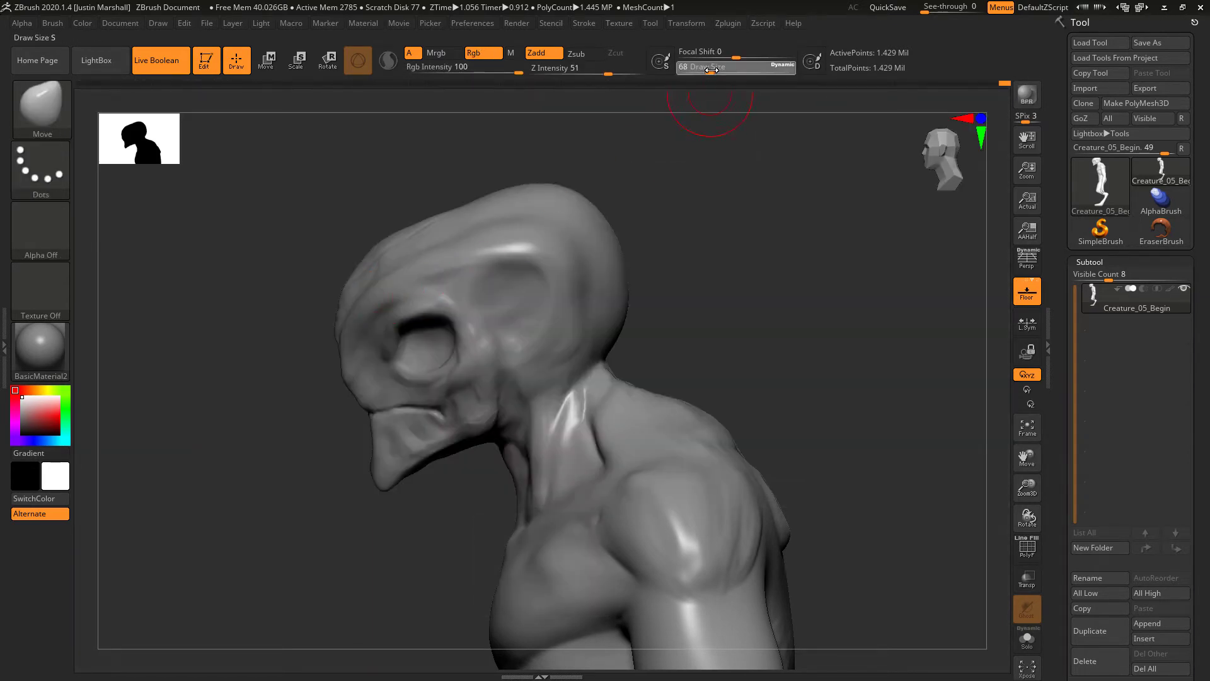
{"action": "left_click_drag", "start_coordinate": [700, 85], "coordinate": [696, 85]}
{"action": "left_click_drag", "start_coordinate": [381, 485], "coordinate": [400, 497]}
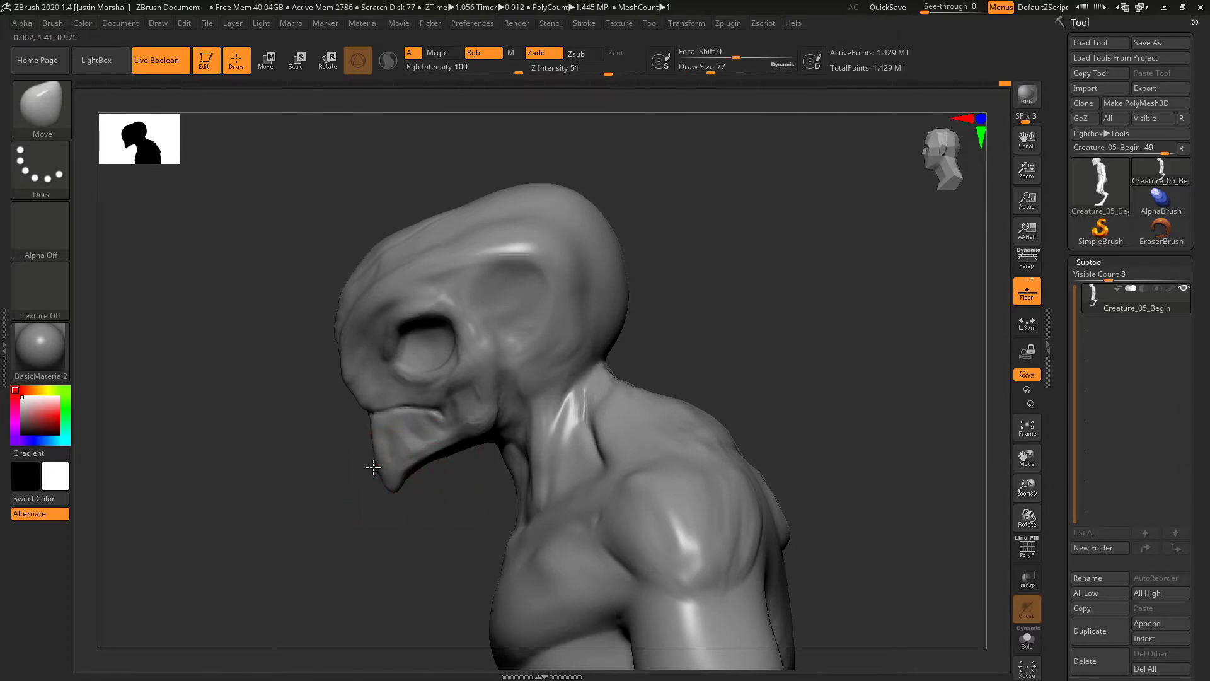
{"action": "left_click_drag", "start_coordinate": [365, 449], "coordinate": [373, 463]}
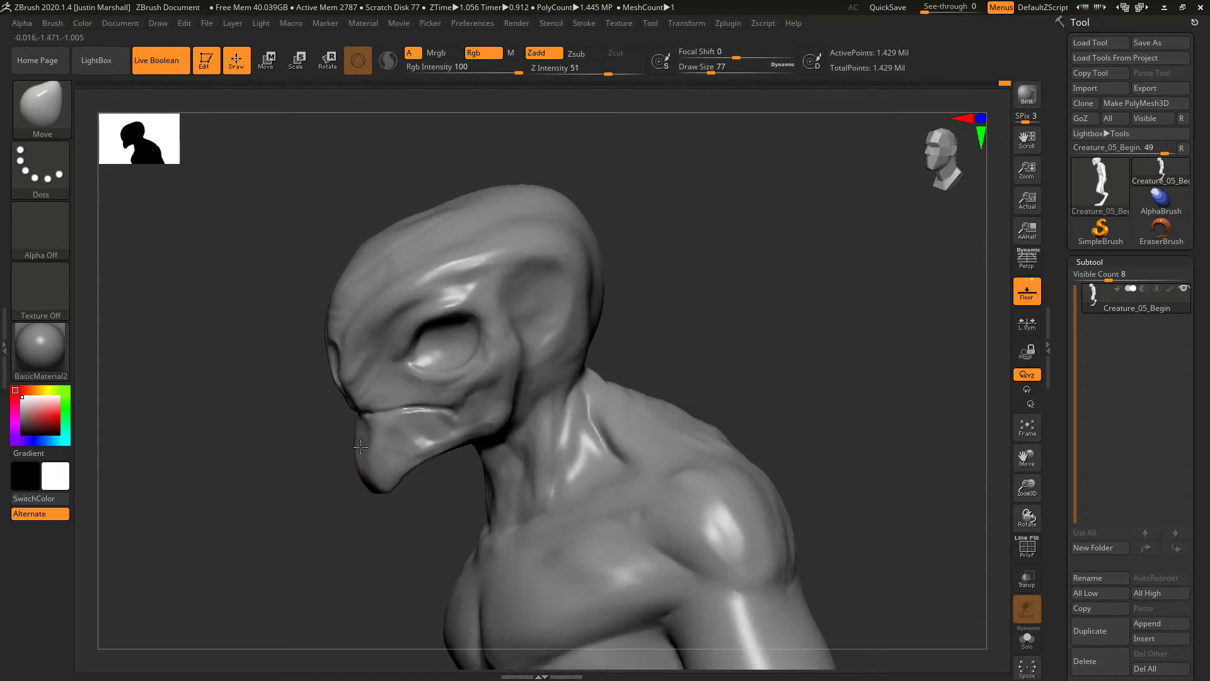
{"action": "mouse_move", "coordinate": [397, 512]}
{"action": "left_mouse_down"}
{"action": "mouse_move", "coordinate": [373, 505]}
{"action": "mouse_move", "coordinate": [399, 496]}
{"action": "left_mouse_up"}
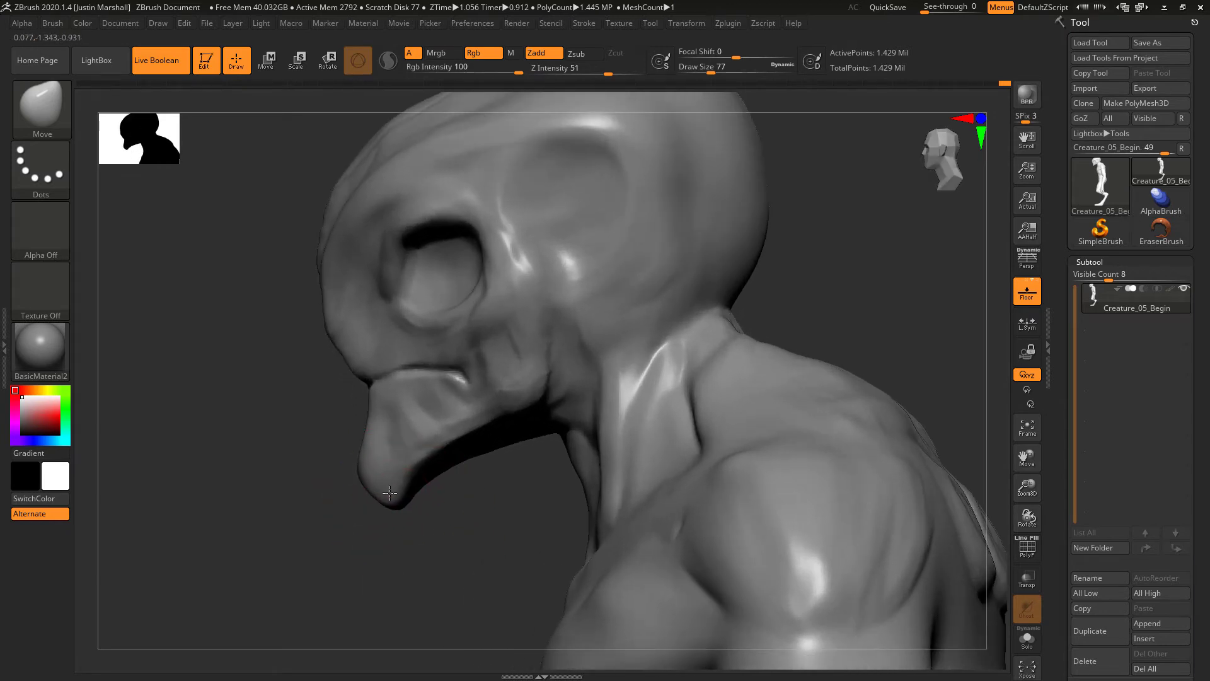
- Set the Move brush's draw size to 49 and refine the chin tip and the underside of the jaw
{"action": "left_click", "coordinate": [706, 68]}
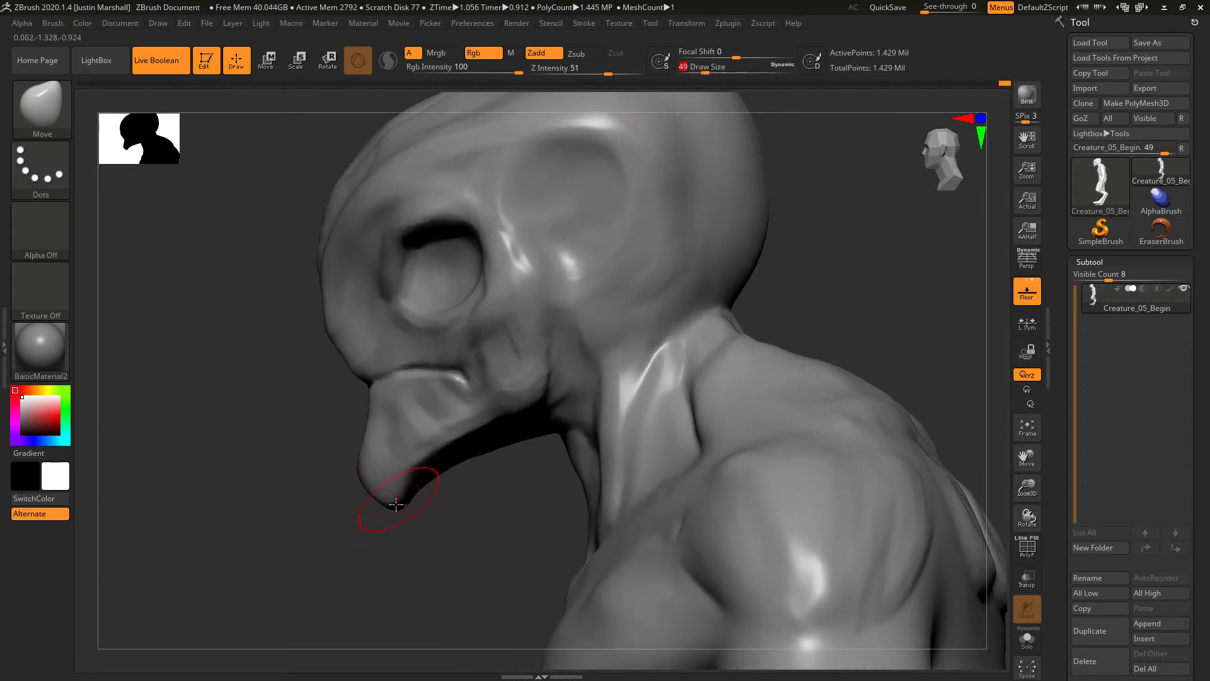
{"action": "left_click_drag", "start_coordinate": [458, 507], "coordinate": [451, 508]}
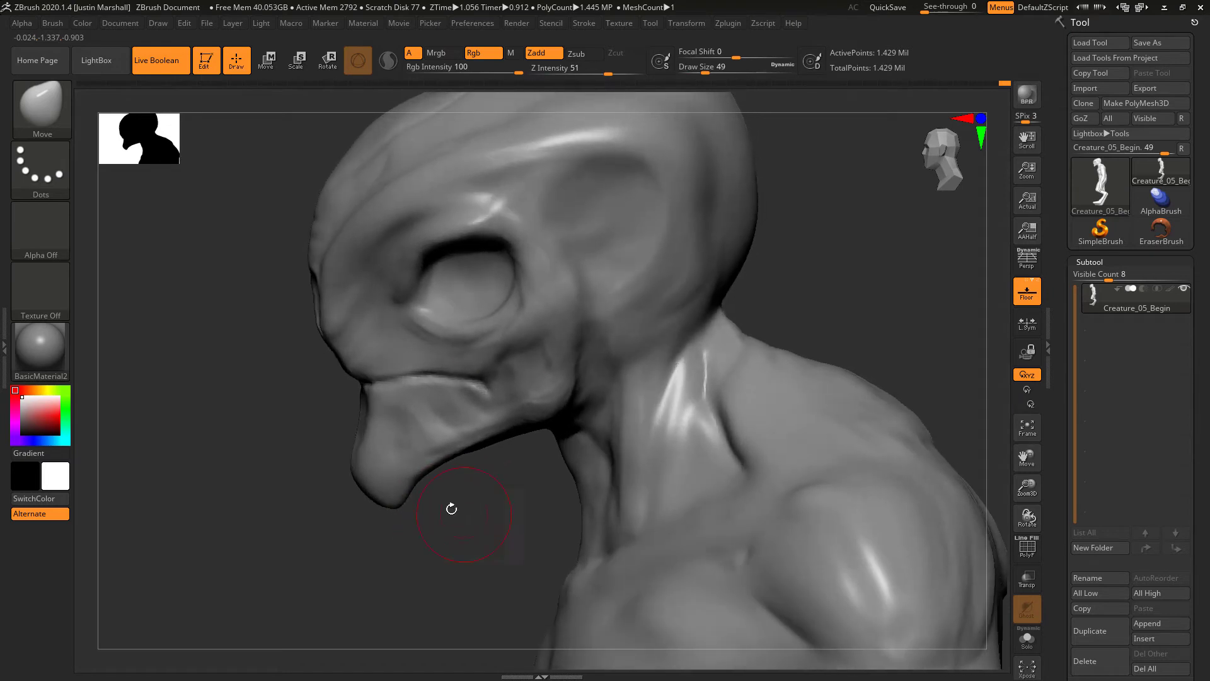
{"action": "left_click_drag", "start_coordinate": [542, 424], "coordinate": [548, 416]}
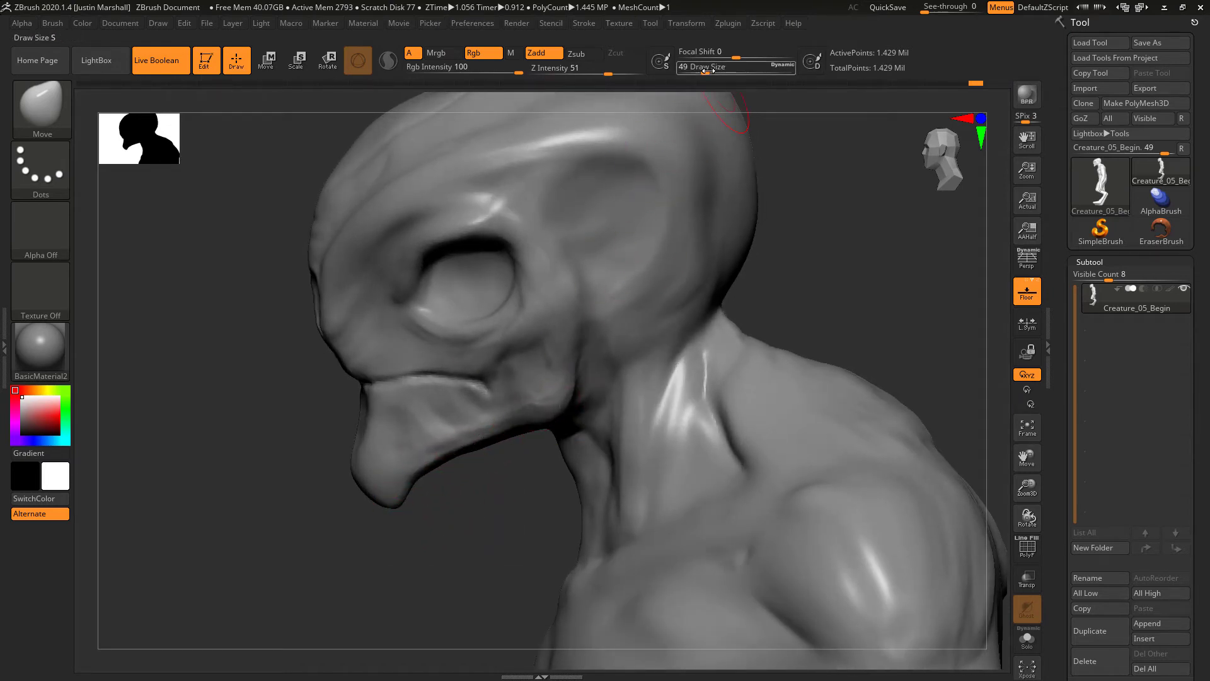
- Raise the Move brush's draw size to 104 and reshape the jaw corner, lower jawline and front of the mouth
{"action": "left_click_drag", "start_coordinate": [705, 73], "coordinate": [716, 73]}
{"action": "left_click_drag", "start_coordinate": [514, 505], "coordinate": [555, 447]}
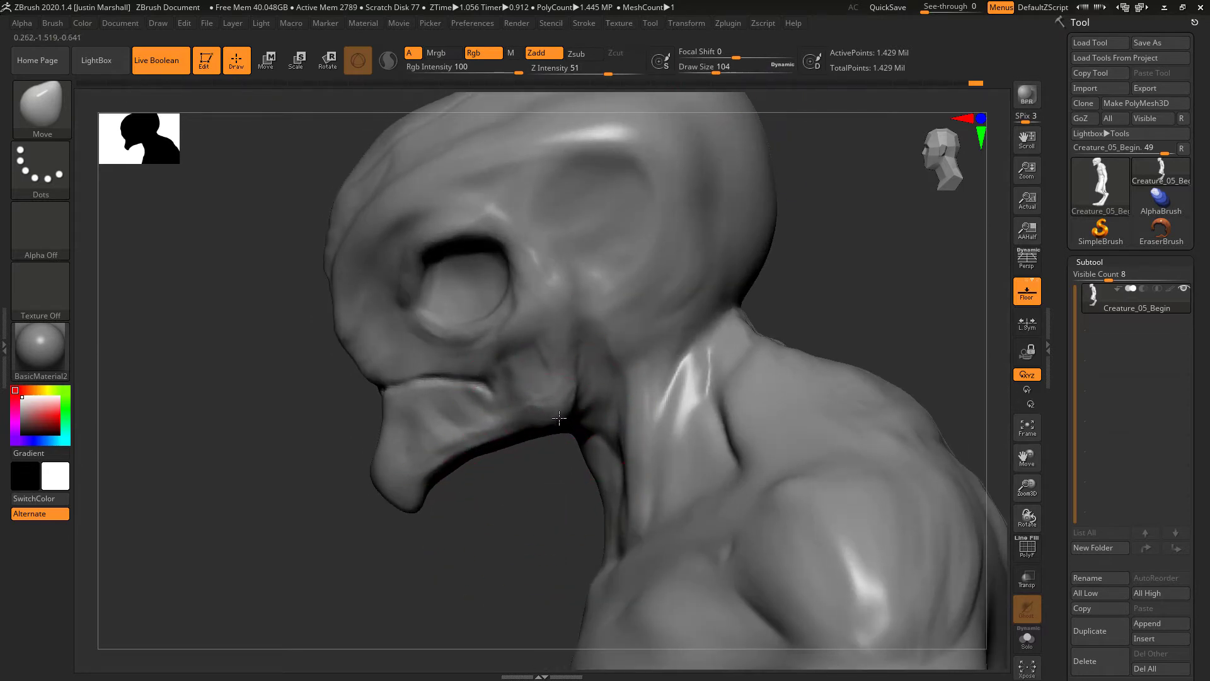
{"action": "left_click_drag", "start_coordinate": [558, 417], "coordinate": [562, 426]}
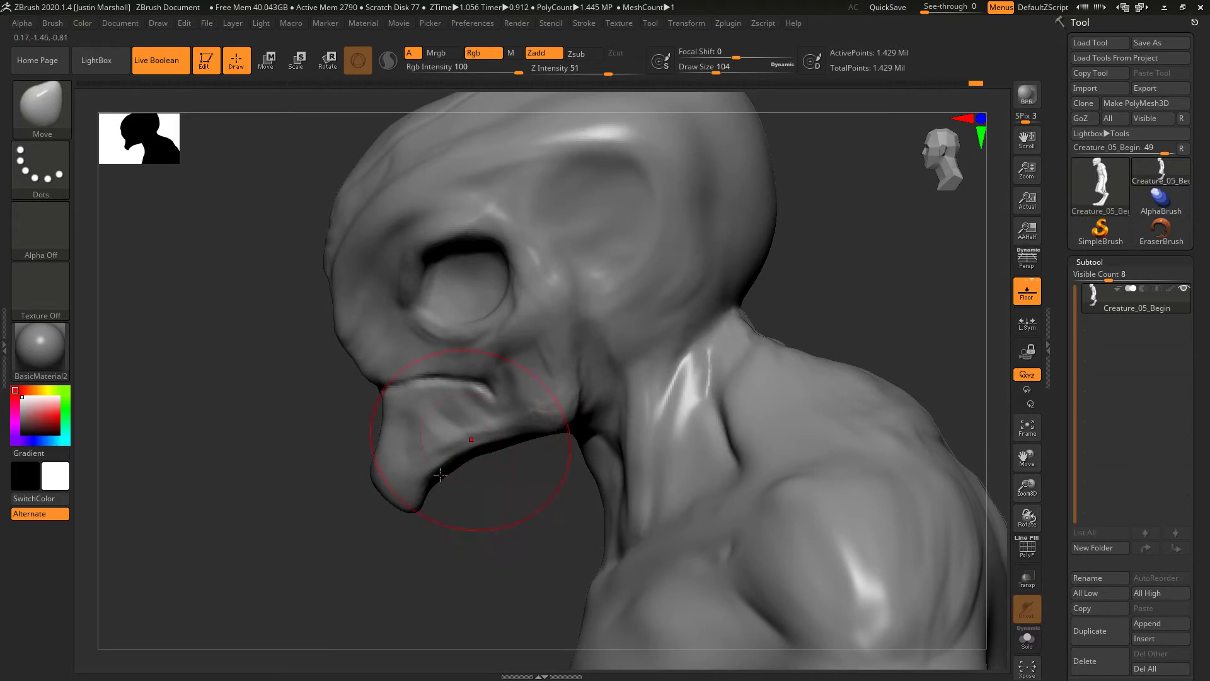
{"action": "left_click_drag", "start_coordinate": [456, 466], "coordinate": [413, 490]}
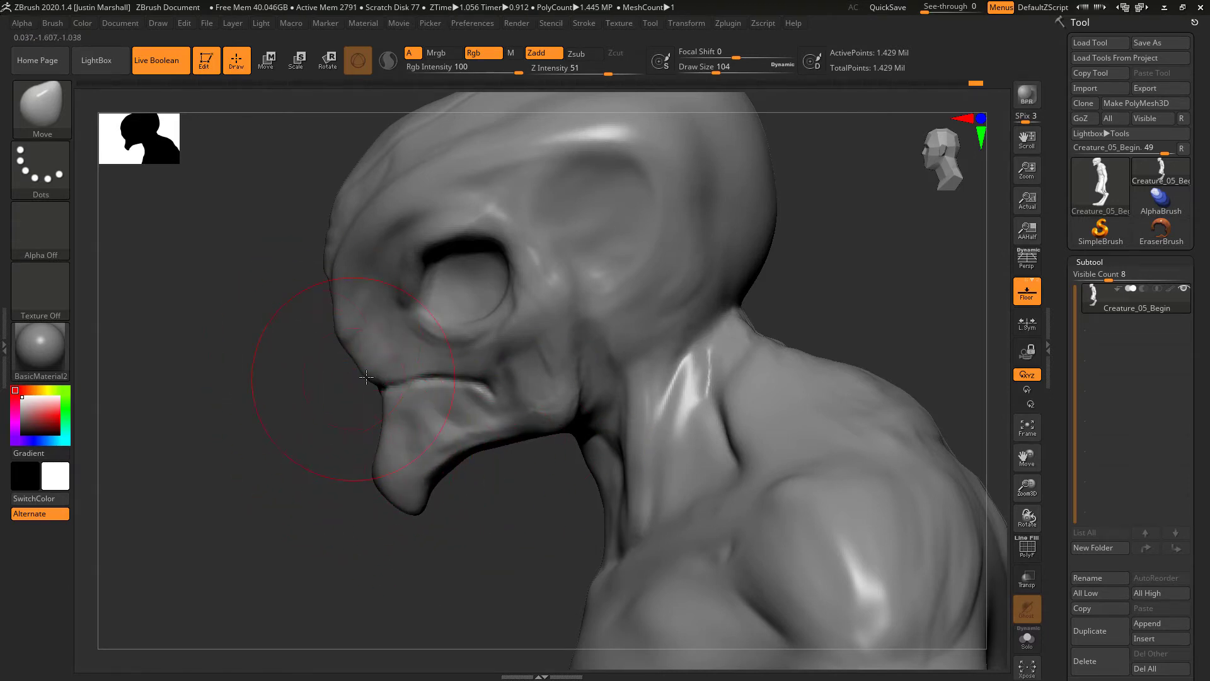
{"action": "left_click_drag", "start_coordinate": [362, 394], "coordinate": [378, 391]}
- Adjust the rear rim of the eye socket and the side of the skull, setting the Move brush's draw size to 97
{"action": "left_click_drag", "start_coordinate": [517, 309], "coordinate": [527, 318]}
{"action": "left_click", "coordinate": [715, 69]}
{"action": "left_click_drag", "start_coordinate": [840, 247], "coordinate": [670, 217]}
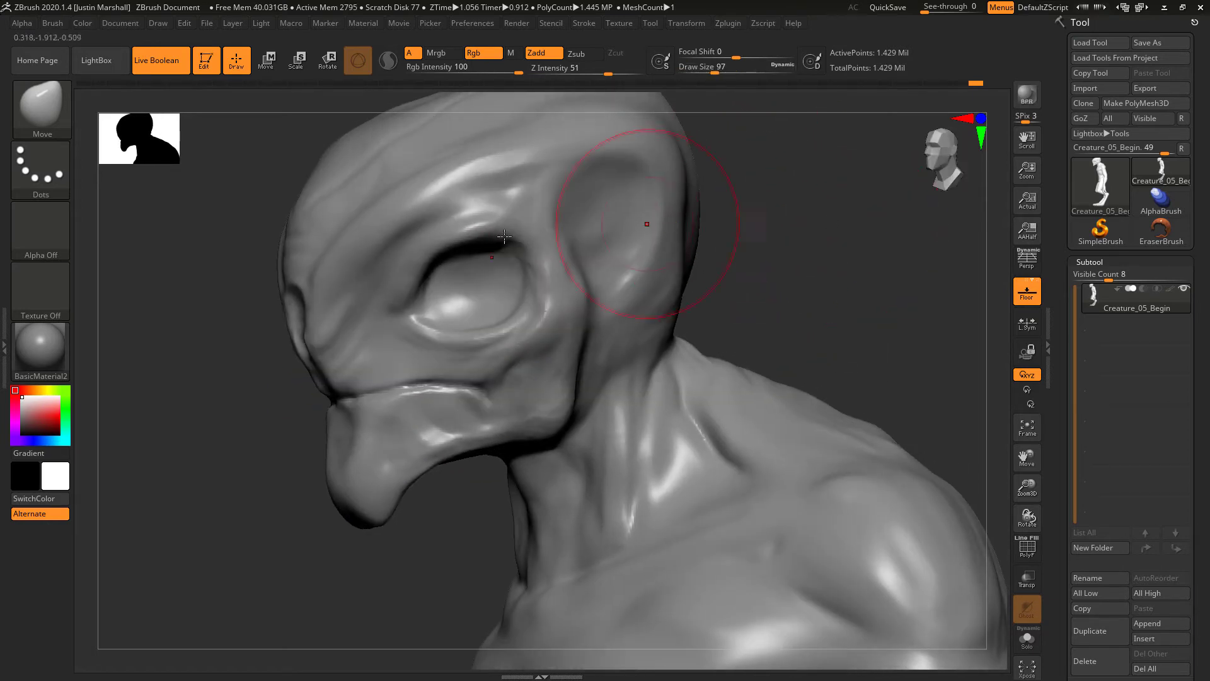
{"action": "left_click_drag", "start_coordinate": [774, 264], "coordinate": [626, 283]}
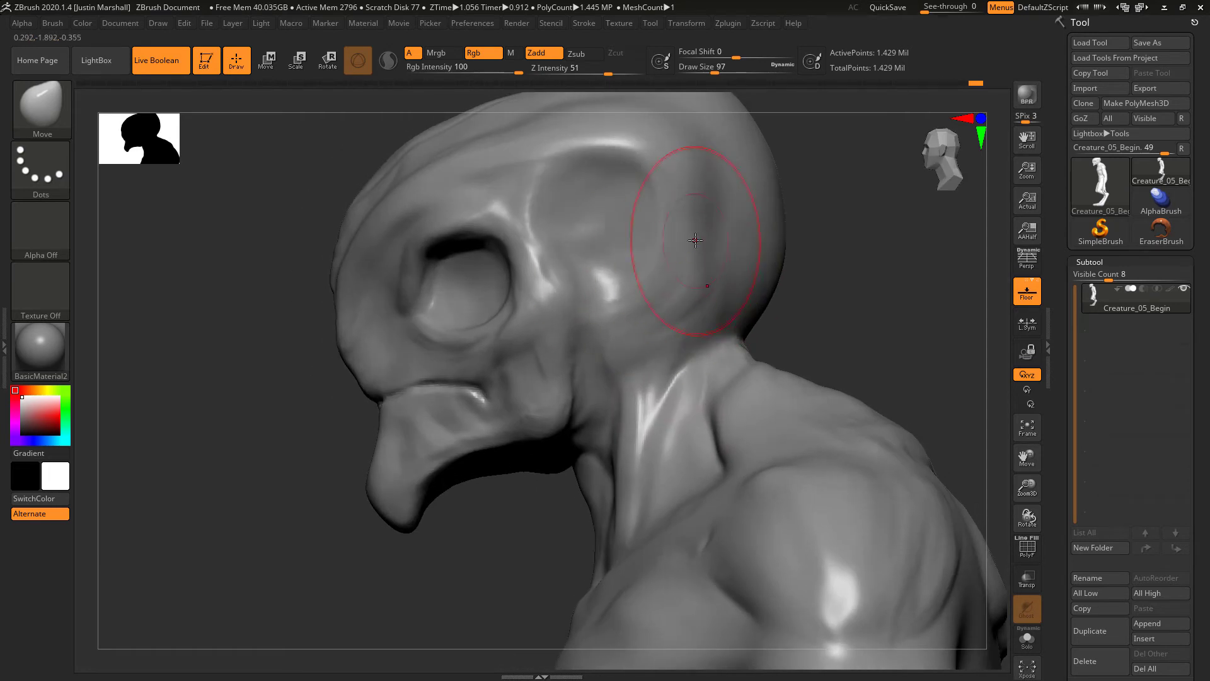
{"action": "mouse_move", "coordinate": [856, 248]}
{"action": "left_mouse_down"}
{"action": "mouse_move", "coordinate": [829, 268]}
{"action": "mouse_move", "coordinate": [819, 325]}
{"action": "mouse_move", "coordinate": [807, 294]}
{"action": "left_mouse_up"}
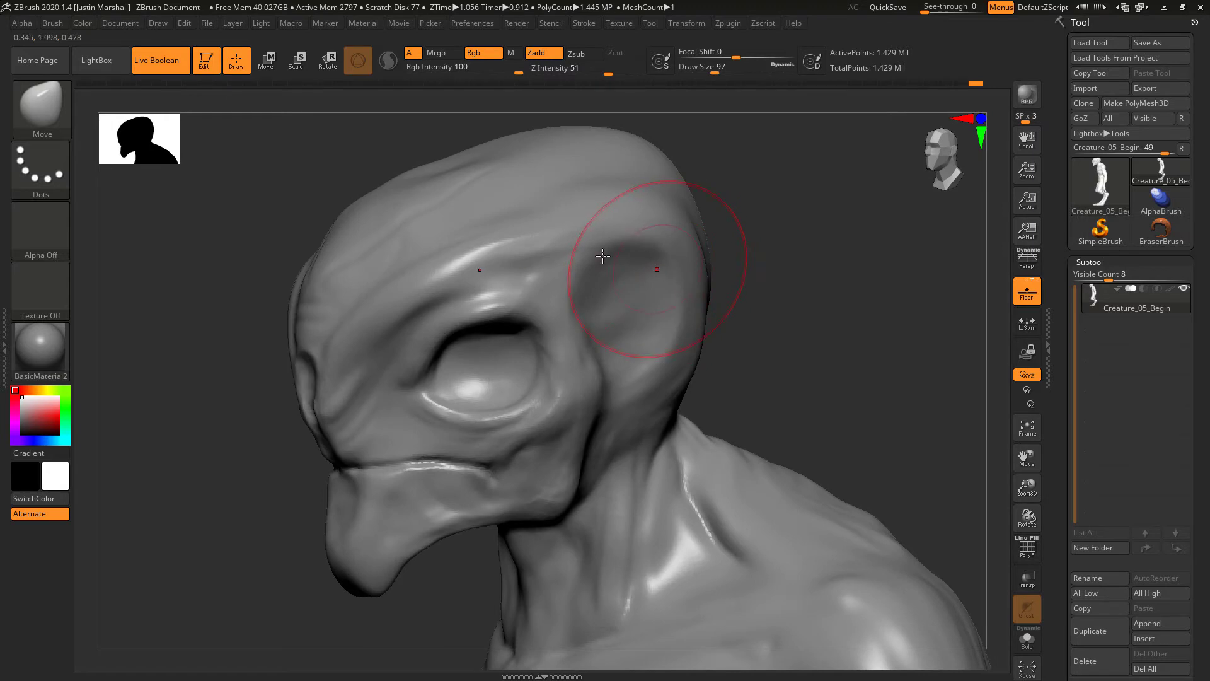
- Update the figure's DynaMesh and refine the forehead and crown profile with the Move brush
{"action": "key", "text": "ctrl"}
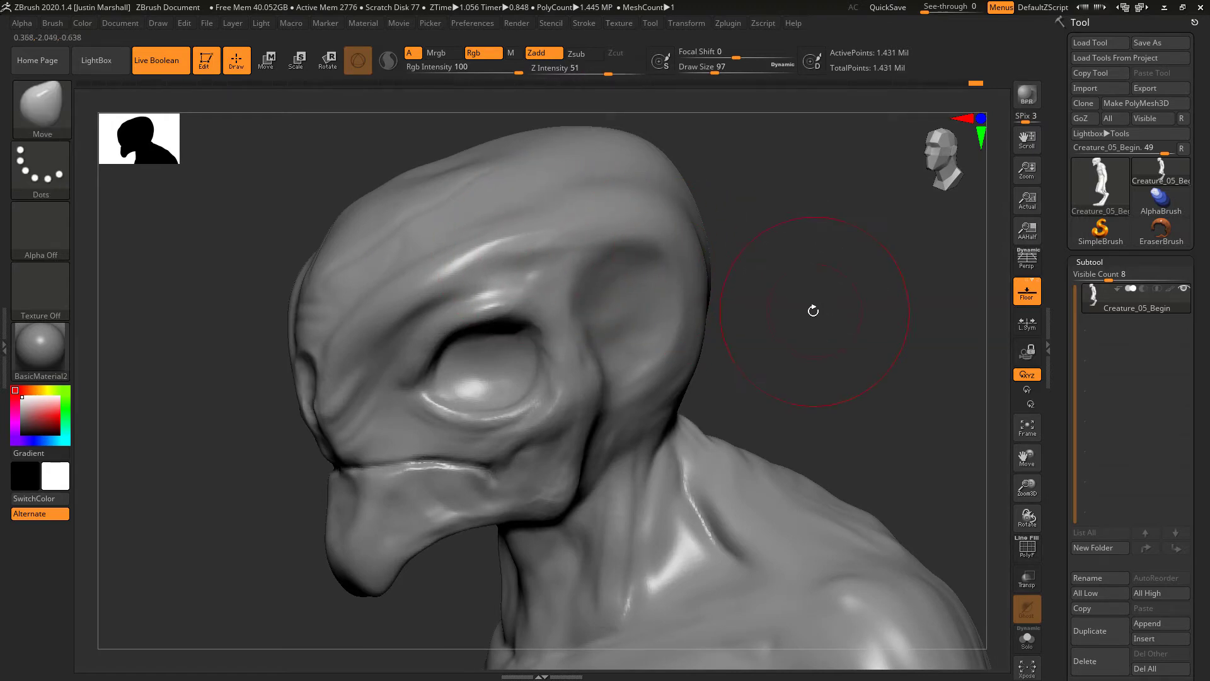
{"action": "left_click_drag", "start_coordinate": [833, 344], "coordinate": [741, 288], "text": "alt"}
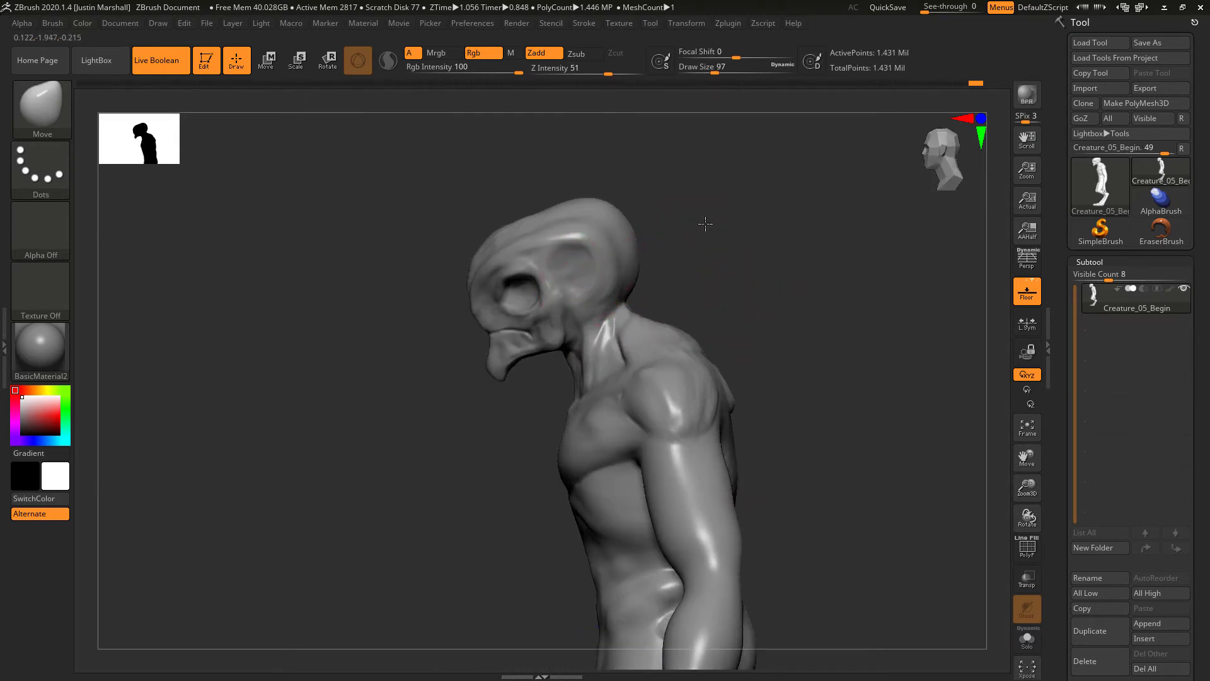
{"action": "left_click_drag", "start_coordinate": [708, 221], "coordinate": [749, 211], "text": "alt"}
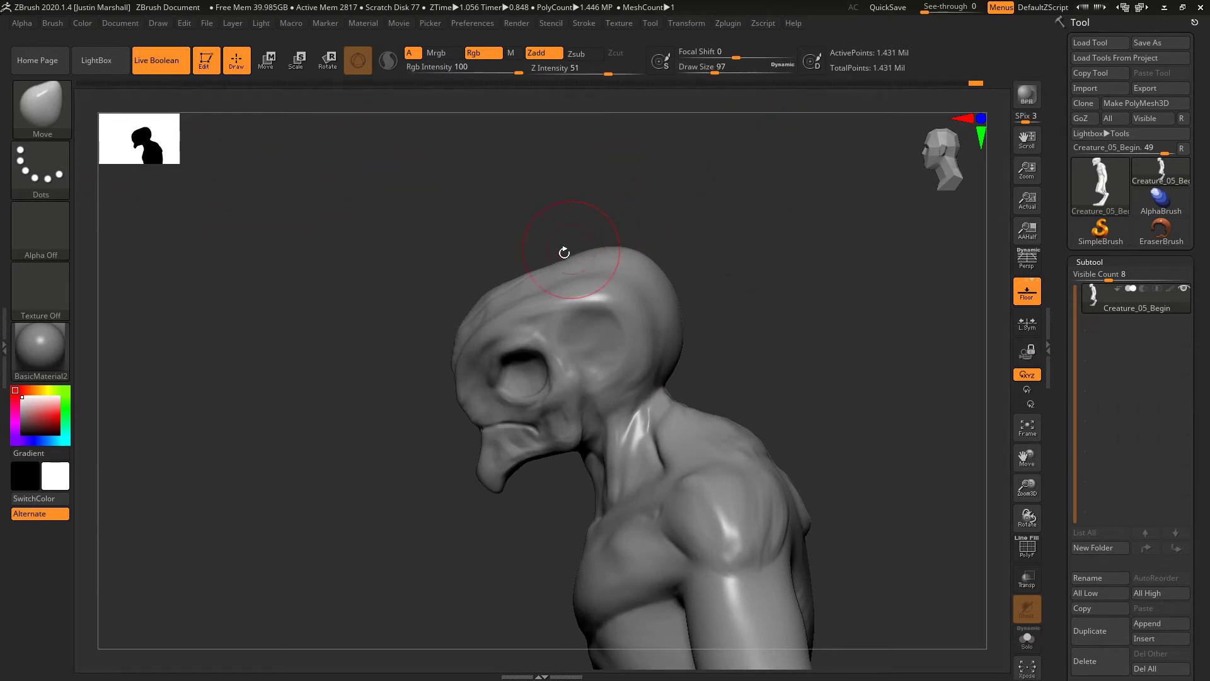
{"action": "left_click_drag", "start_coordinate": [592, 222], "coordinate": [605, 248]}
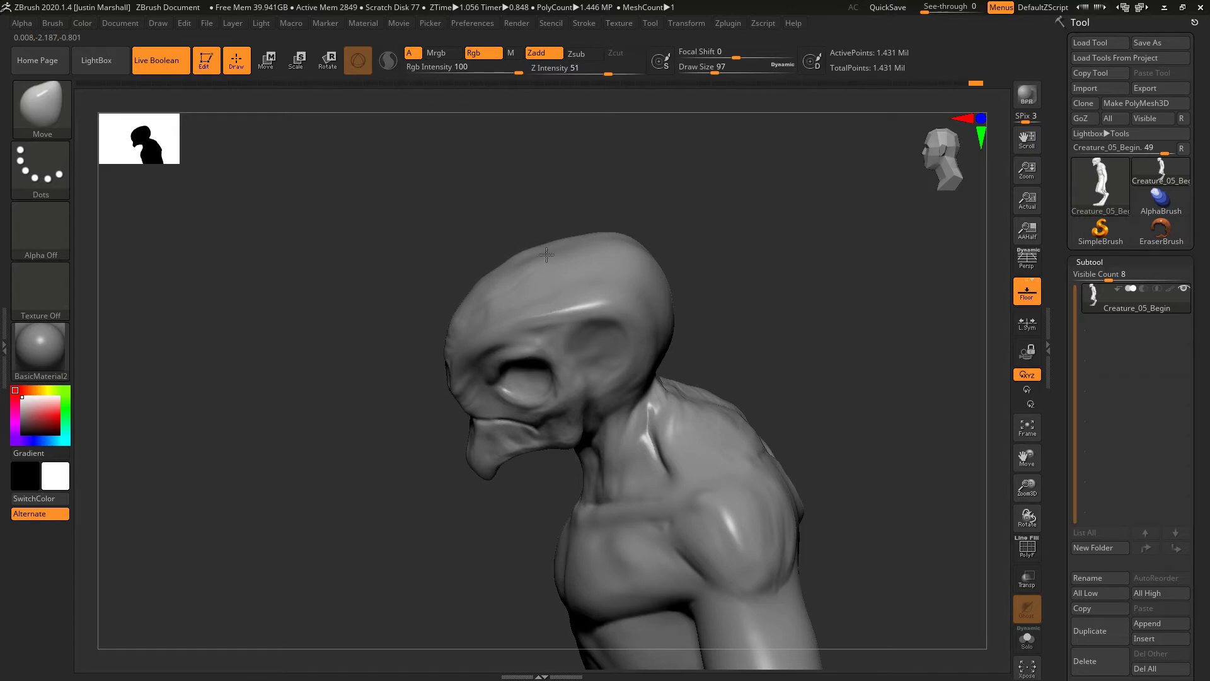
{"action": "left_click_drag", "start_coordinate": [498, 268], "coordinate": [685, 276]}
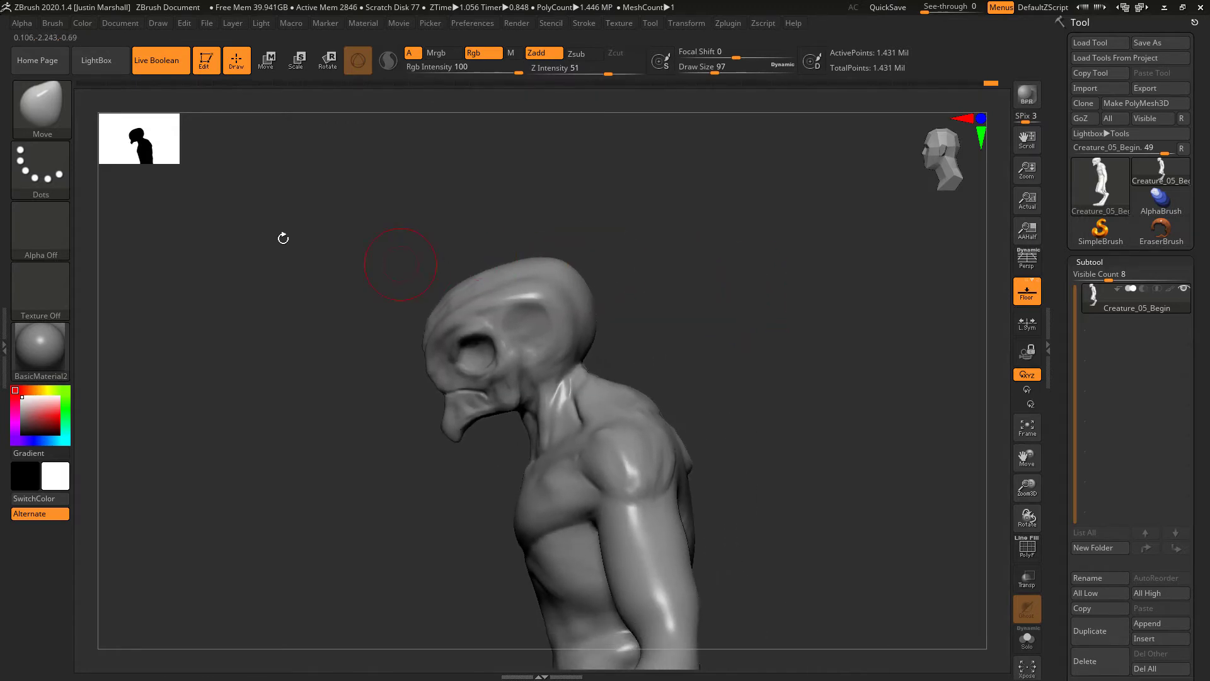
- Mask the head with a lasso and invert the mask so that only the head stays editable
{"action": "mouse_move", "coordinate": [394, 319]}
{"action": "left_mouse_down", "text": "ctrl"}
{"action": "mouse_move", "coordinate": [457, 467]}
{"action": "mouse_move", "coordinate": [567, 383]}
{"action": "mouse_move", "coordinate": [634, 249]}
{"action": "mouse_move", "coordinate": [387, 249]}
{"action": "mouse_move", "coordinate": [390, 264]}
{"action": "left_mouse_up", "text": "ctrl"}
{"action": "key", "text": "ctrl"}
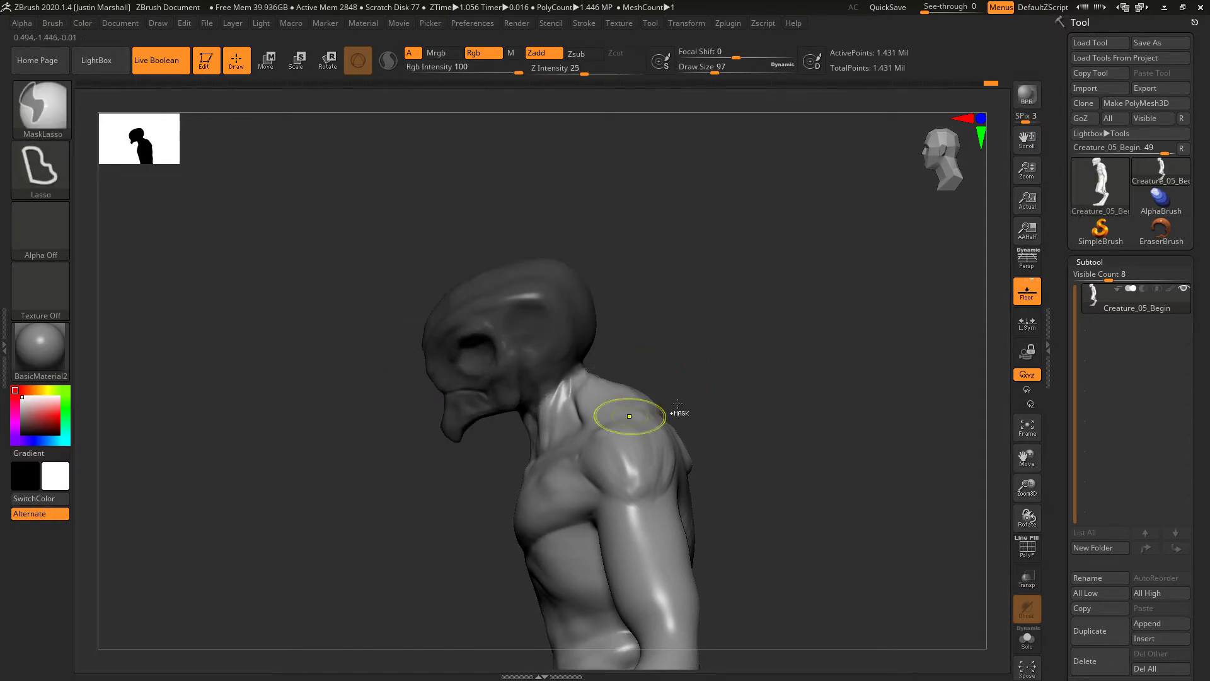
{"action": "left_click", "coordinate": [731, 348], "text": "ctrl"}
{"action": "left_click", "coordinate": [761, 410], "text": "ctrl"}
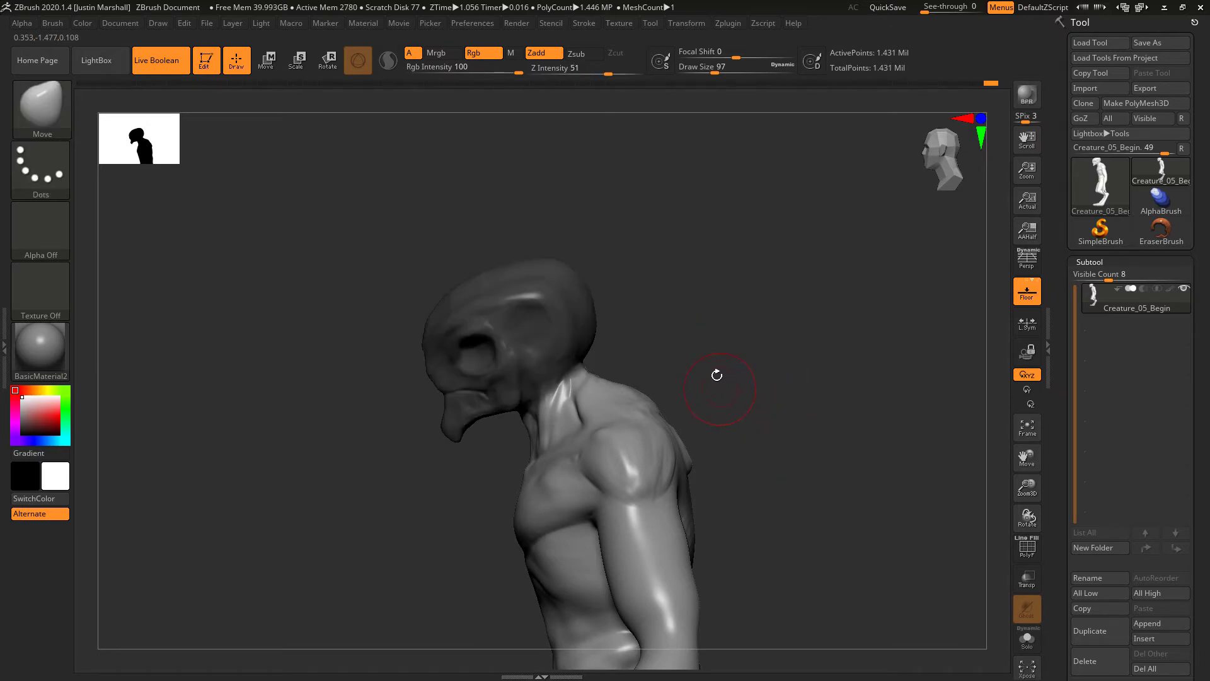
{"action": "left_click", "coordinate": [783, 404], "text": "ctrl"}
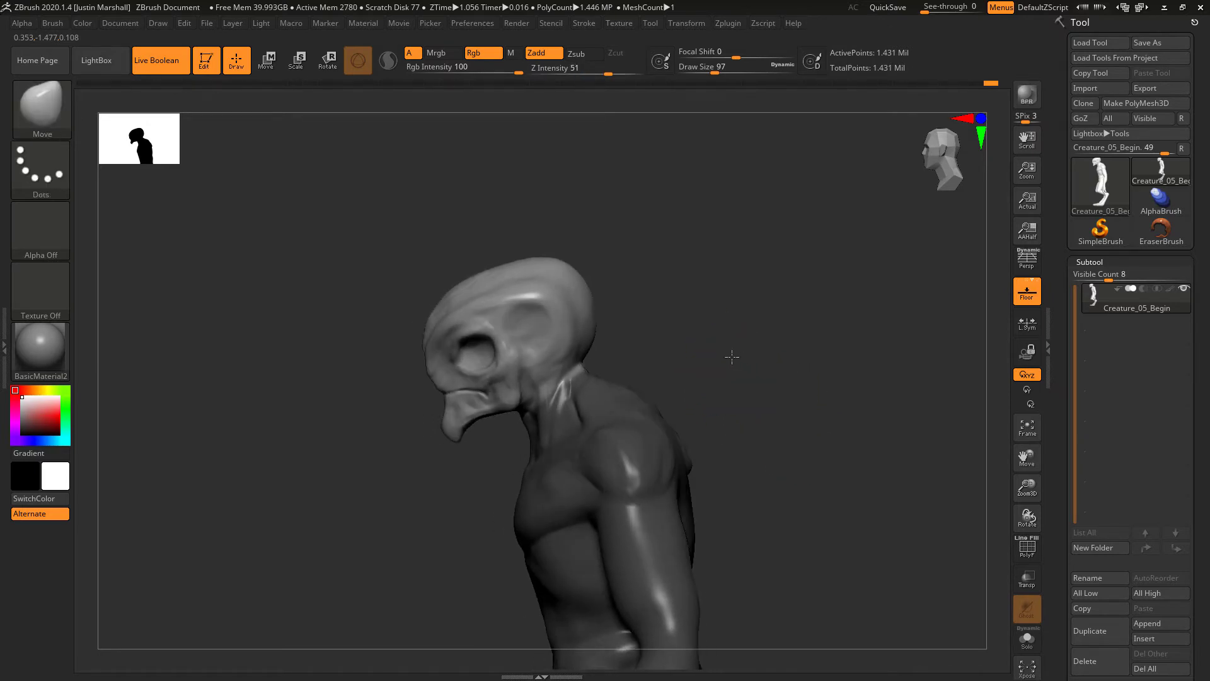
- Move the rotation pivot to the back of the skull and tilt the unmasked head slightly on the neck
{"action": "key", "text": "r"}
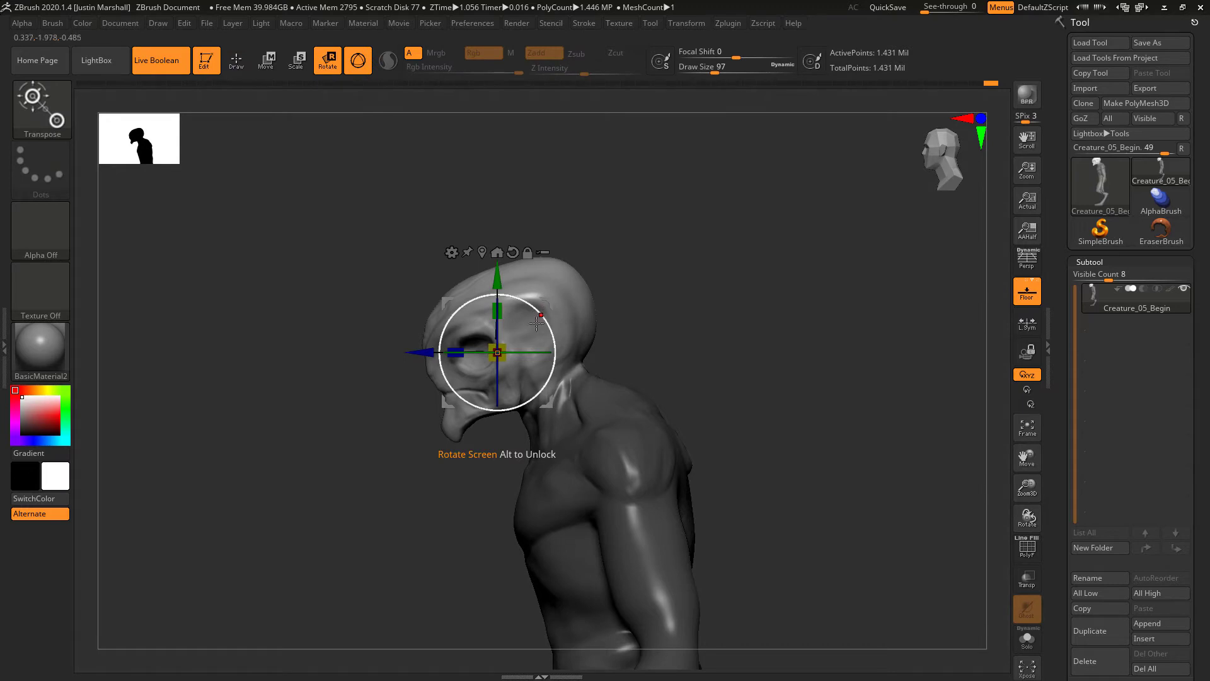
{"action": "left_click_drag", "start_coordinate": [433, 353], "coordinate": [479, 353]}
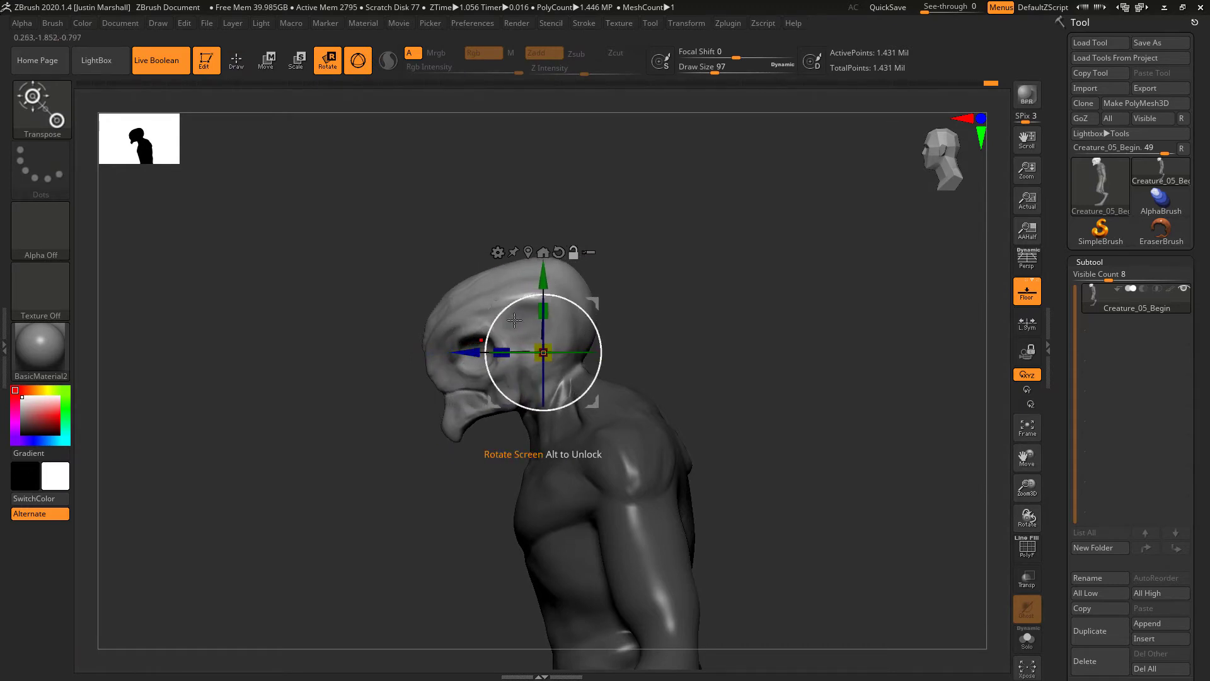
{"action": "left_click_drag", "start_coordinate": [543, 278], "coordinate": [504, 327]}
{"action": "left_click", "coordinate": [573, 263]}
{"action": "mouse_move", "coordinate": [729, 351]}
{"action": "left_mouse_down"}
{"action": "mouse_move", "coordinate": [770, 347]}
{"action": "mouse_move", "coordinate": [721, 356]}
{"action": "left_mouse_up"}
{"action": "left_click_drag", "start_coordinate": [506, 328], "coordinate": [505, 330]}
{"action": "mouse_move", "coordinate": [693, 335]}
{"action": "left_mouse_down"}
{"action": "mouse_move", "coordinate": [681, 334]}
{"action": "mouse_move", "coordinate": [692, 331]}
{"action": "left_mouse_up"}
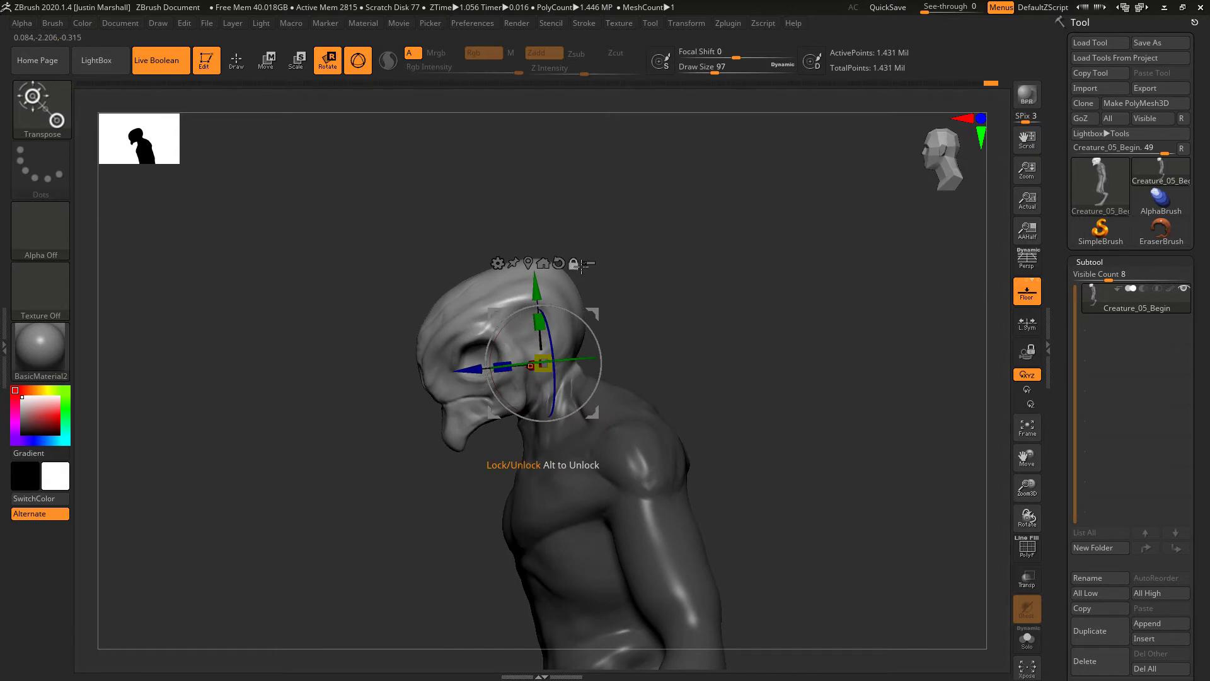
- Return to Draw mode, clear the mask and update the figure's DynaMesh
{"action": "left_click", "coordinate": [240, 66]}
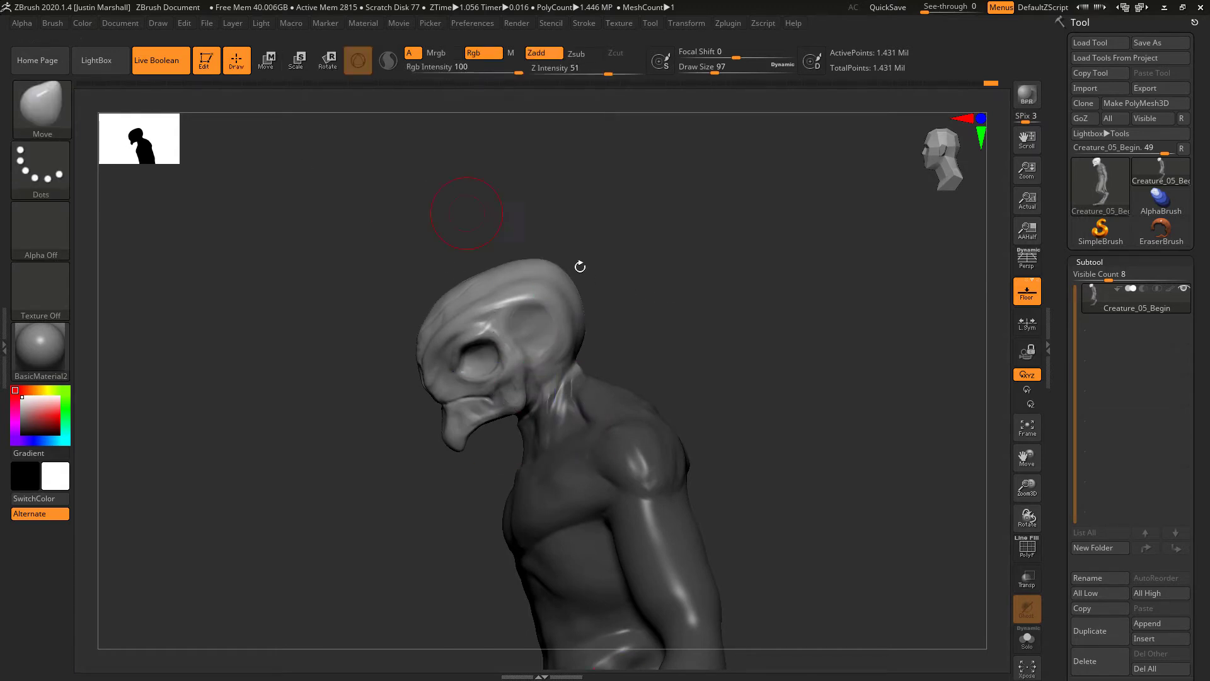
{"action": "left_click", "coordinate": [733, 332], "text": "ctrl"}
{"action": "left_click_drag", "start_coordinate": [736, 335], "coordinate": [792, 383], "text": "ctrl"}
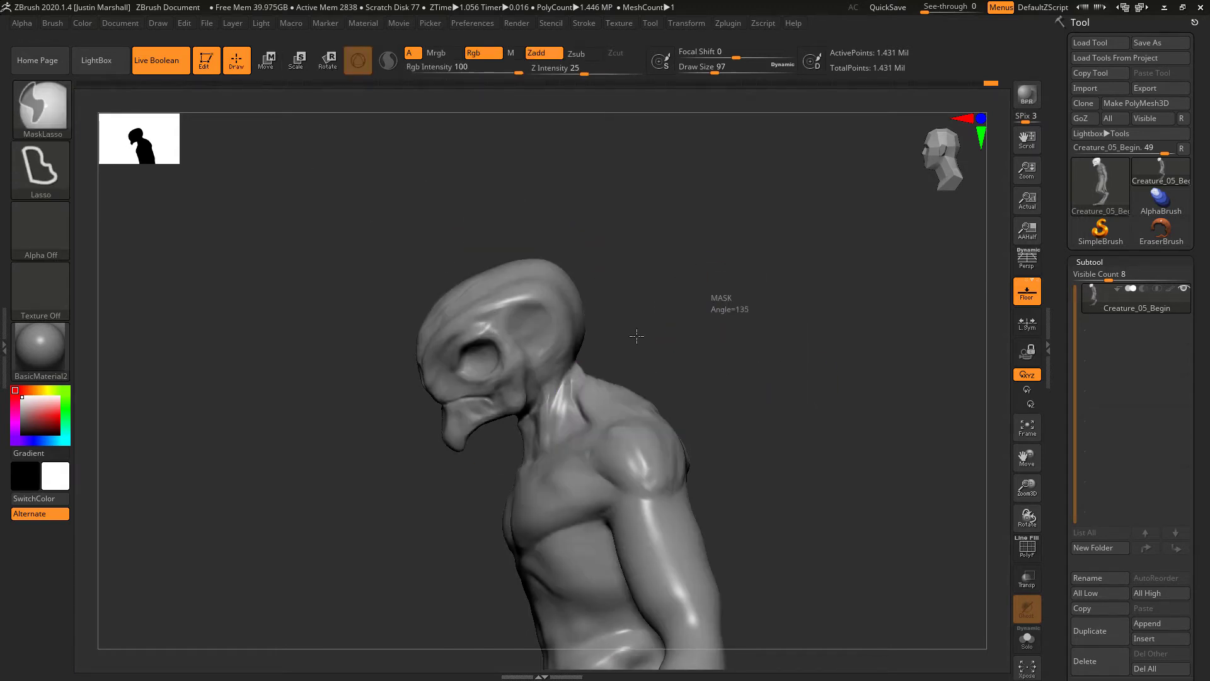
{"action": "mouse_move", "coordinate": [653, 341]}
{"action": "left_mouse_down"}
{"action": "mouse_move", "coordinate": [681, 309]}
{"action": "mouse_move", "coordinate": [768, 397]}
{"action": "left_mouse_up"}
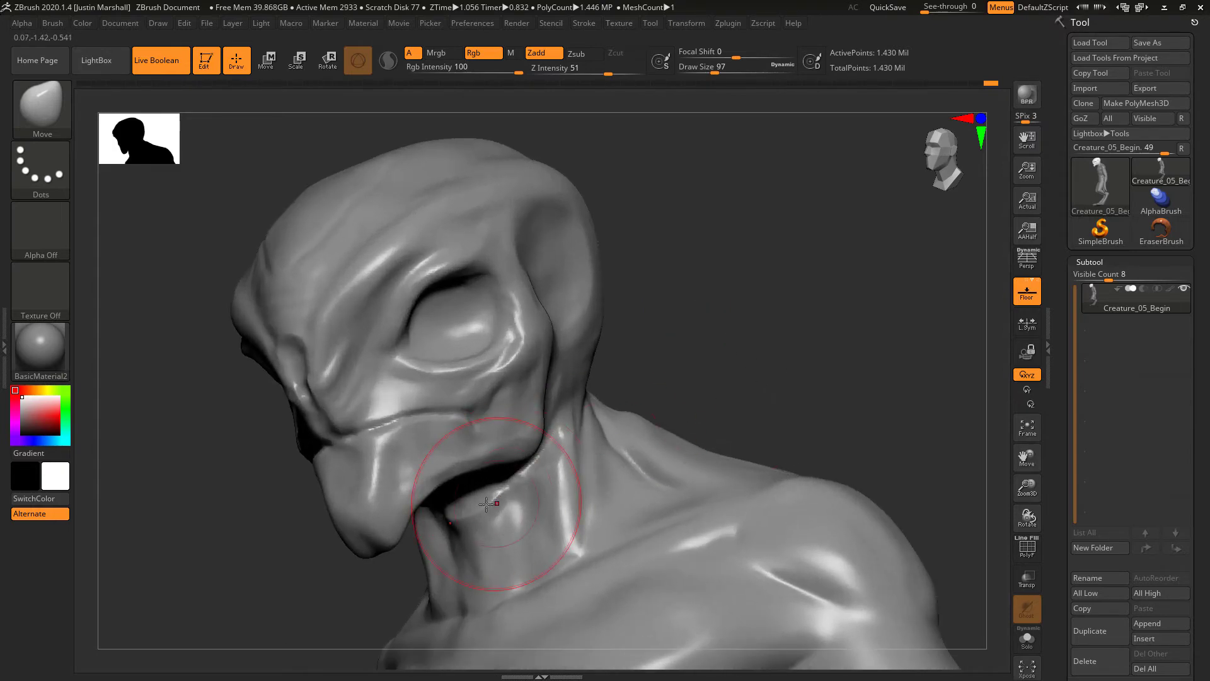
- Choose the ClayBuildup brush with draw size 33 and smooth the neck just below the jaw corner
{"action": "left_click", "coordinate": [42, 107]}
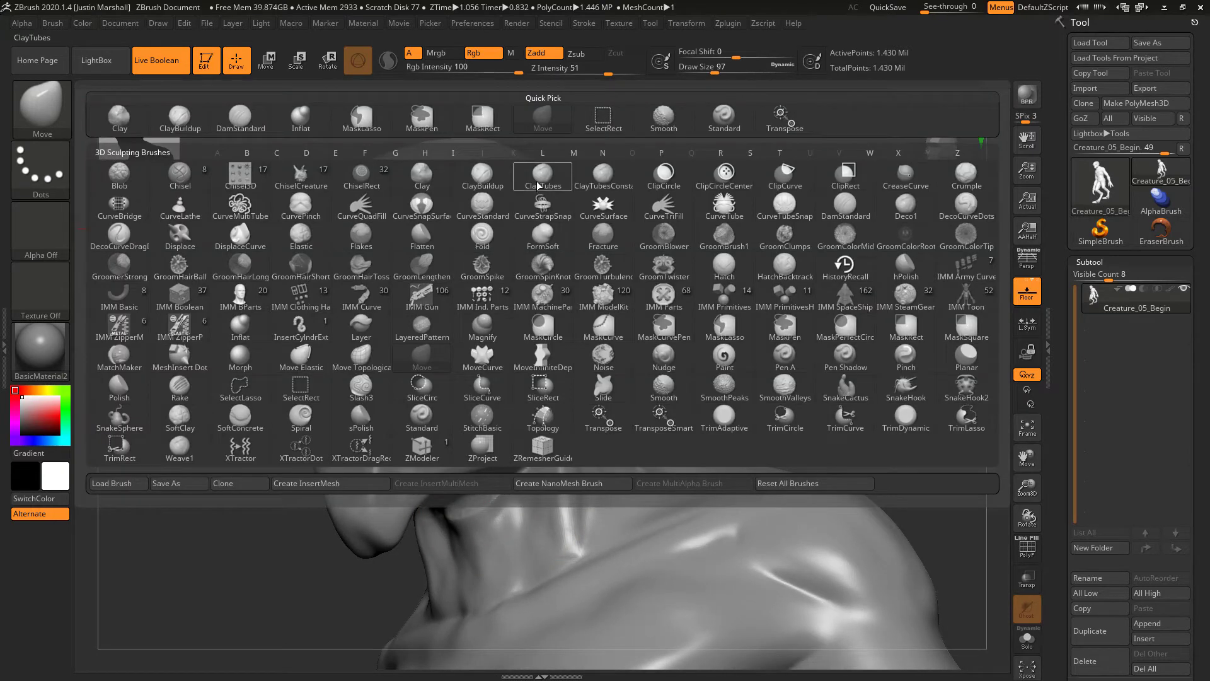
{"action": "left_click", "coordinate": [482, 179]}
{"action": "left_click_drag", "start_coordinate": [717, 71], "coordinate": [701, 73]}
{"action": "left_click_drag", "start_coordinate": [692, 233], "coordinate": [702, 189]}
{"action": "left_click_drag", "start_coordinate": [550, 444], "coordinate": [542, 451], "text": "shift"}
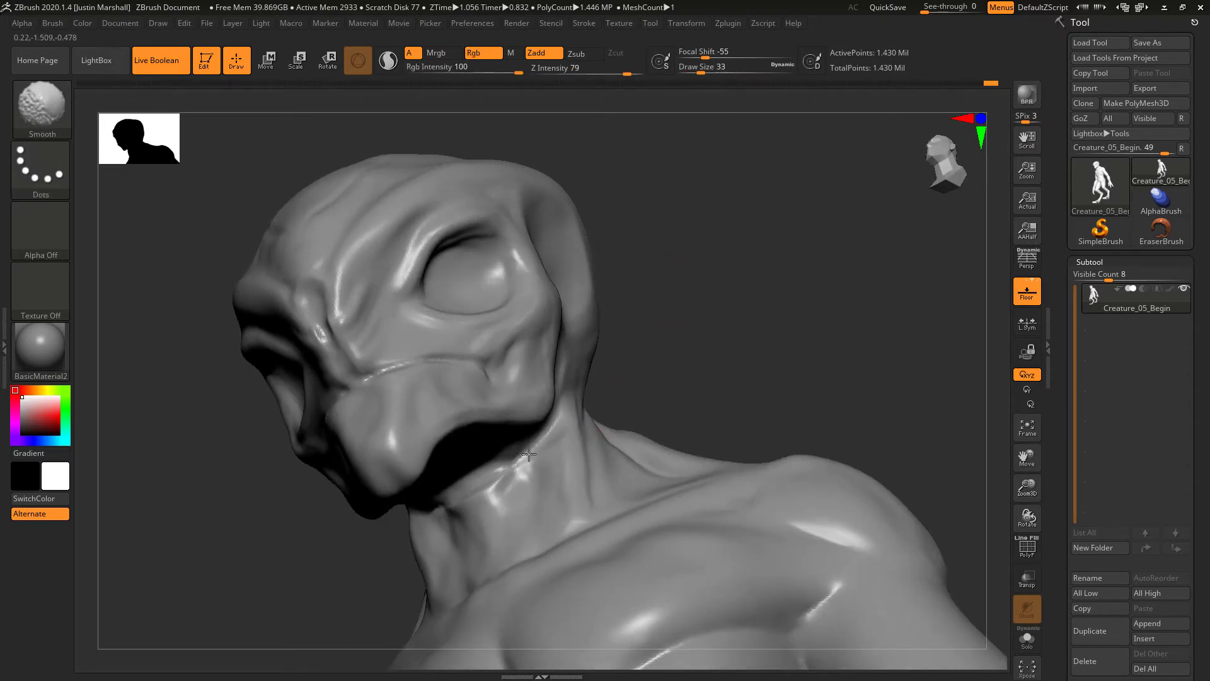
{"action": "left_click_drag", "start_coordinate": [667, 356], "coordinate": [459, 459]}
{"action": "key", "text": "shift"}
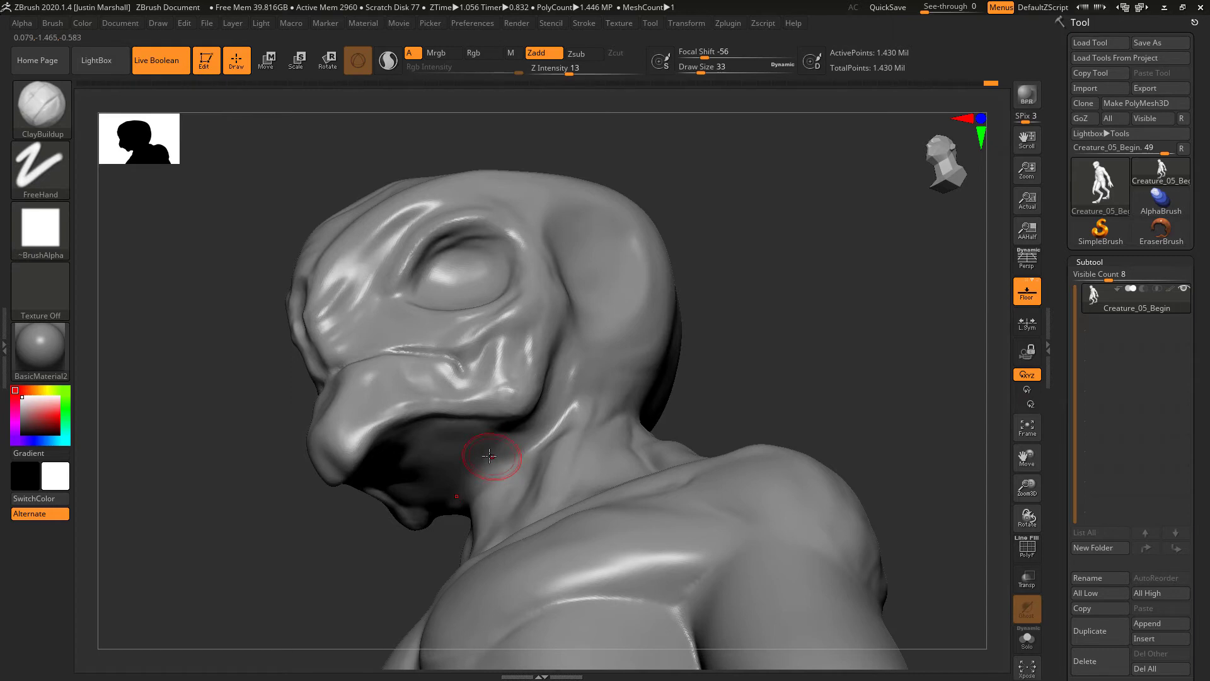
- Build up the throat beneath the lower jaw with ClayBuildup strokes and smooth them into the neck
{"action": "mouse_move", "coordinate": [441, 451]}
{"action": "left_mouse_down"}
{"action": "mouse_move", "coordinate": [496, 473]}
{"action": "mouse_move", "coordinate": [456, 471]}
{"action": "mouse_move", "coordinate": [447, 445]}
{"action": "mouse_move", "coordinate": [482, 483]}
{"action": "mouse_move", "coordinate": [444, 465]}
{"action": "mouse_move", "coordinate": [485, 490]}
{"action": "left_mouse_up"}
{"action": "key", "text": "shift"}
{"action": "mouse_move", "coordinate": [484, 491]}
{"action": "left_mouse_down"}
{"action": "mouse_move", "coordinate": [447, 470]}
{"action": "mouse_move", "coordinate": [478, 495]}
{"action": "mouse_move", "coordinate": [472, 512]}
{"action": "left_mouse_up"}
{"action": "mouse_move", "coordinate": [482, 444]}
{"action": "left_mouse_down"}
{"action": "mouse_move", "coordinate": [525, 471]}
{"action": "mouse_move", "coordinate": [476, 445]}
{"action": "left_mouse_up"}
{"action": "left_click_drag", "start_coordinate": [751, 296], "coordinate": [732, 354]}
{"action": "mouse_move", "coordinate": [517, 482]}
{"action": "left_mouse_down", "text": "shift"}
{"action": "mouse_move", "coordinate": [482, 517]}
{"action": "mouse_move", "coordinate": [488, 485]}
{"action": "left_mouse_up", "text": "shift"}
{"action": "mouse_move", "coordinate": [693, 365]}
{"action": "left_mouse_down"}
{"action": "mouse_move", "coordinate": [754, 324]}
{"action": "mouse_move", "coordinate": [759, 286]}
{"action": "mouse_move", "coordinate": [762, 346]}
{"action": "mouse_move", "coordinate": [810, 362]}
{"action": "left_mouse_up"}
{"action": "left_click_drag", "start_coordinate": [810, 362], "coordinate": [734, 323]}
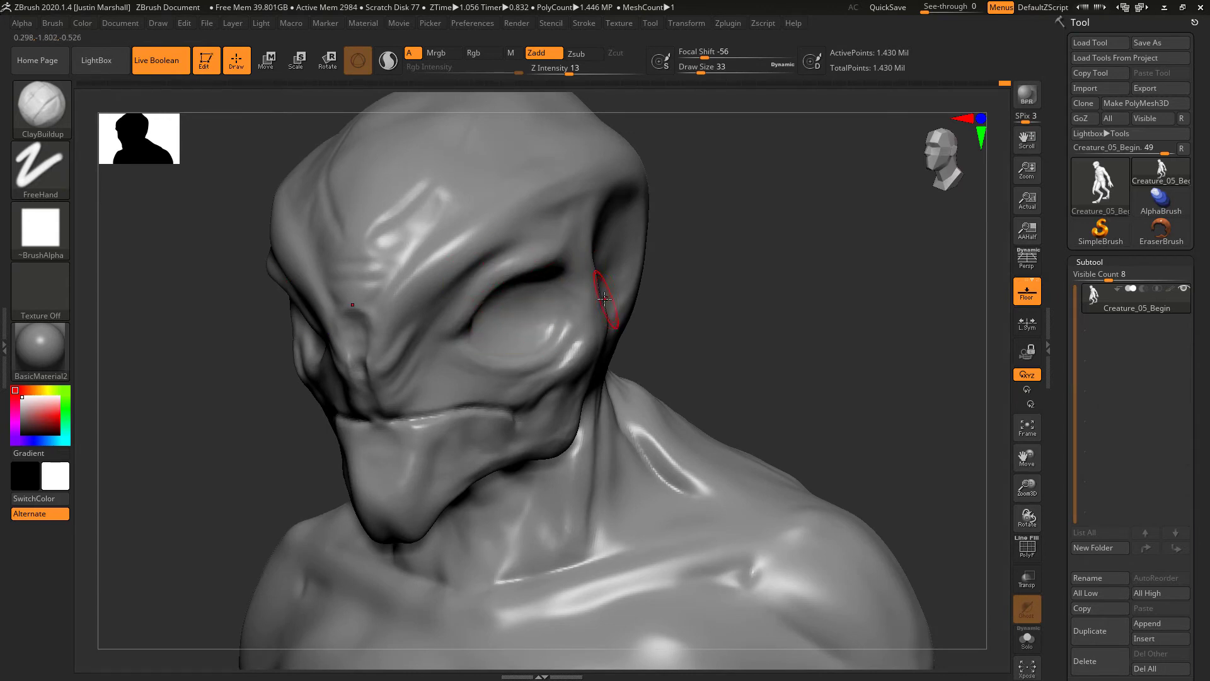
{"action": "left_click_drag", "start_coordinate": [709, 307], "coordinate": [766, 297]}
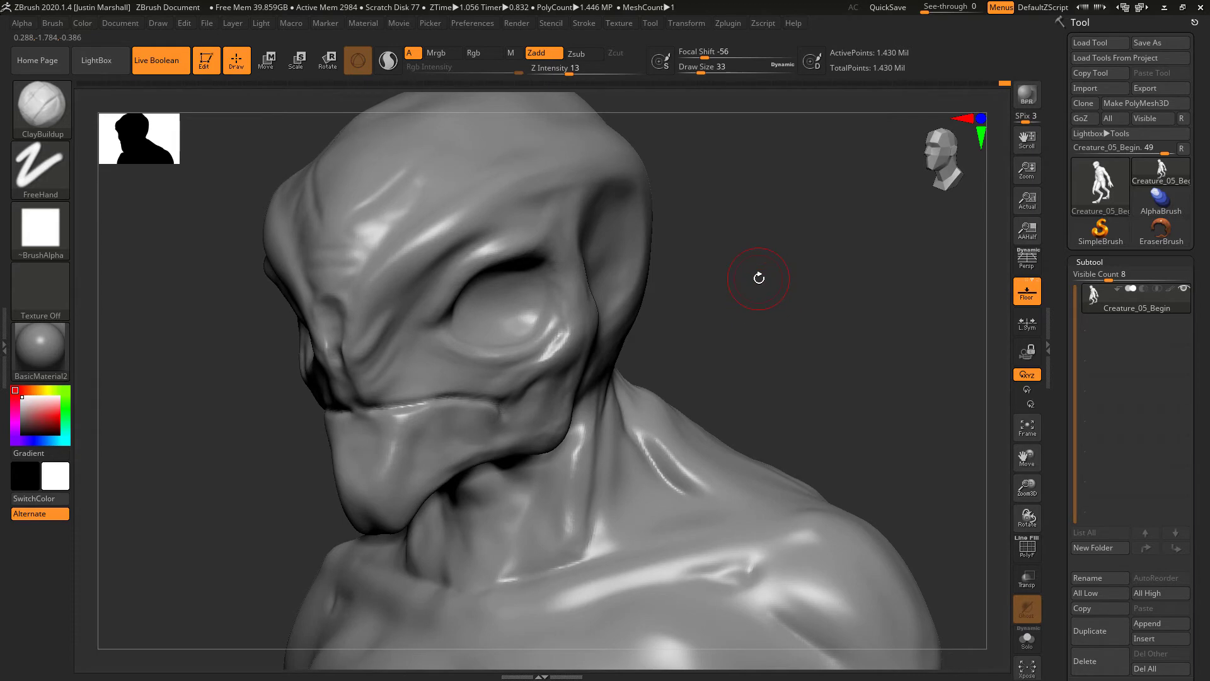
- Choose the IMM Primitives brush with Insert Sphere as its mesh
{"action": "key", "text": "b"}
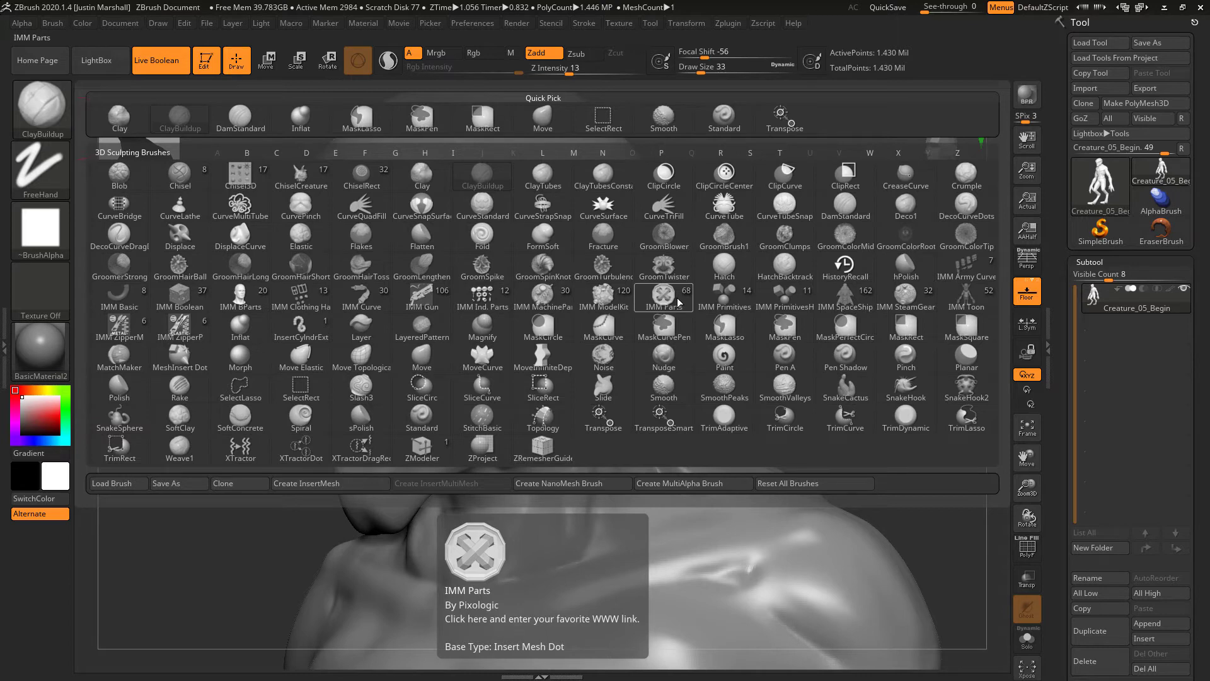
{"action": "left_click", "coordinate": [731, 299]}
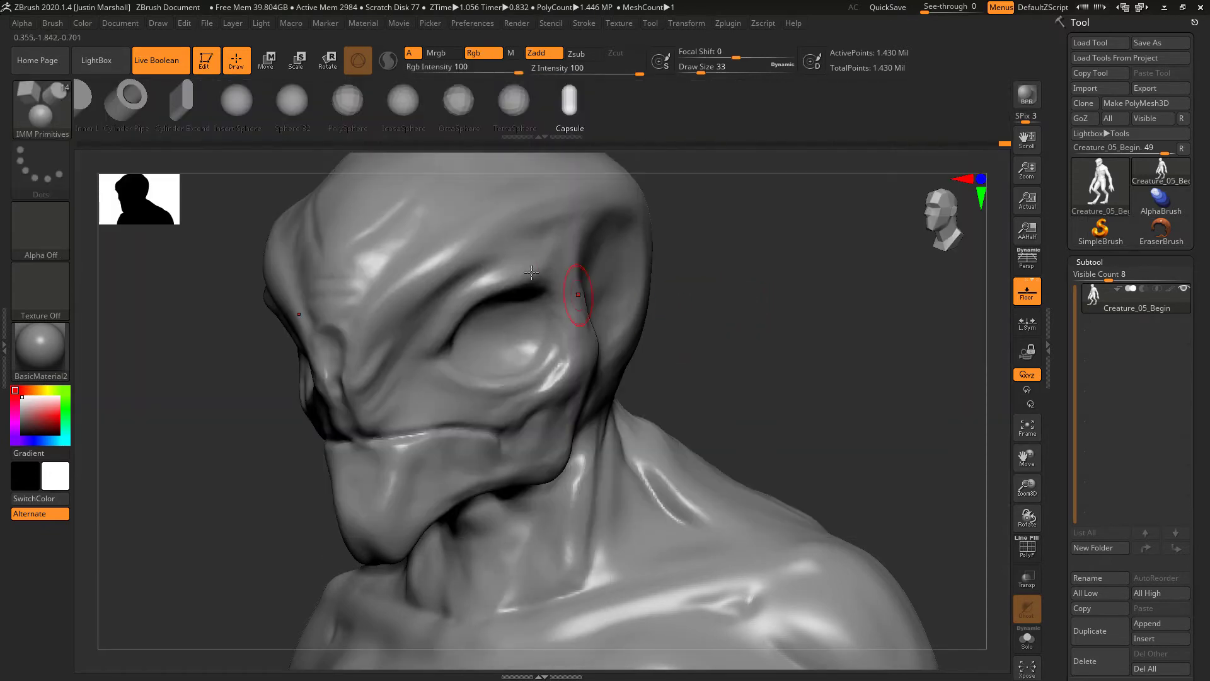
{"action": "left_click", "coordinate": [235, 101]}
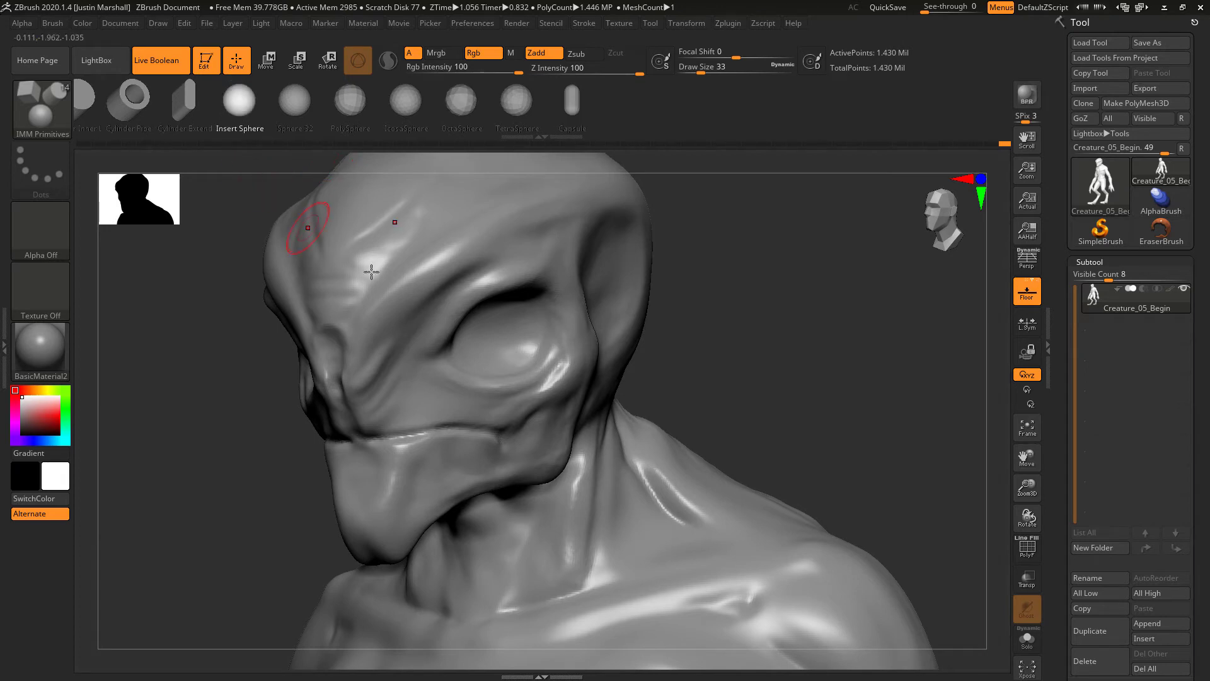
- Try to insert a sphere as an eyeball in the eye socket
{"action": "mouse_move", "coordinate": [731, 339]}
{"action": "left_mouse_down"}
{"action": "mouse_move", "coordinate": [694, 322]}
{"action": "mouse_move", "coordinate": [738, 346]}
{"action": "mouse_move", "coordinate": [524, 349]}
{"action": "left_mouse_up"}
{"action": "left_click_drag", "start_coordinate": [471, 333], "coordinate": [520, 350]}
{"action": "mouse_move", "coordinate": [700, 344]}
{"action": "left_mouse_down"}
{"action": "mouse_move", "coordinate": [745, 327]}
{"action": "mouse_move", "coordinate": [758, 336]}
{"action": "mouse_move", "coordinate": [698, 351]}
{"action": "mouse_move", "coordinate": [708, 319]}
{"action": "mouse_move", "coordinate": [684, 317]}
{"action": "left_mouse_up"}
{"action": "key", "text": "ctrl+z"}
{"action": "left_click_drag", "start_coordinate": [825, 304], "coordinate": [787, 333]}
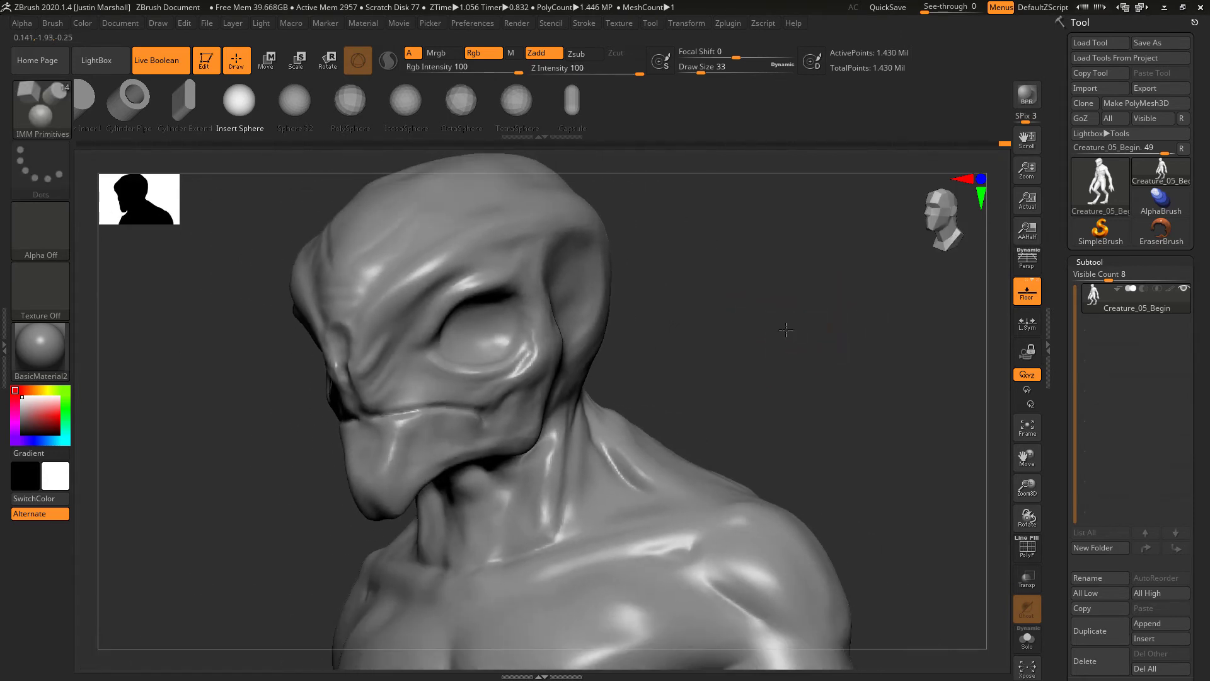
- Open the insert brush's Depth settings and lower Imbed to 37
{"action": "left_click", "coordinate": [5, 328]}
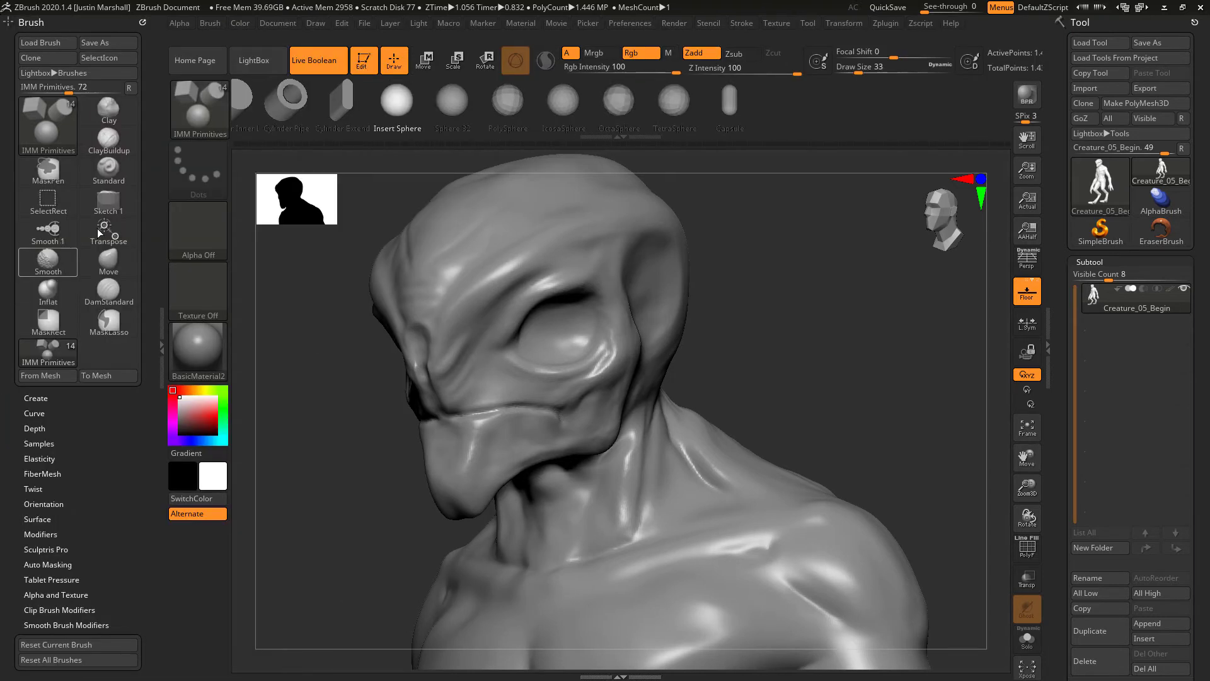
{"action": "left_click", "coordinate": [38, 428]}
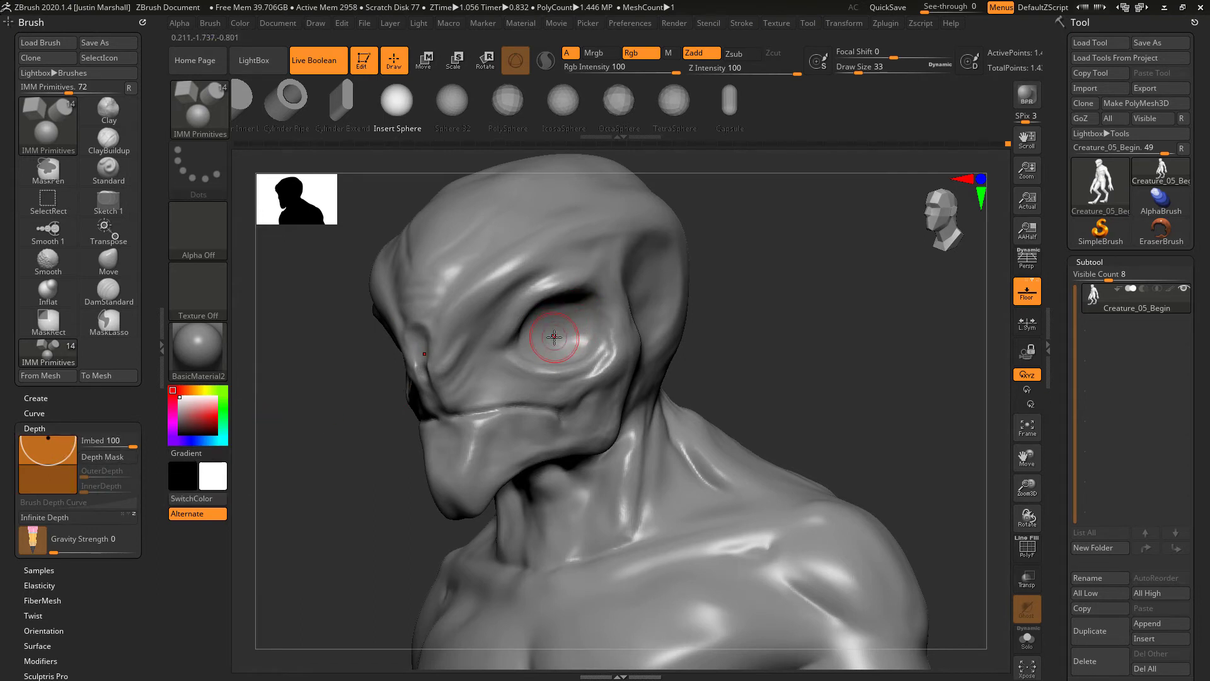
{"action": "left_click_drag", "start_coordinate": [62, 452], "coordinate": [64, 464]}
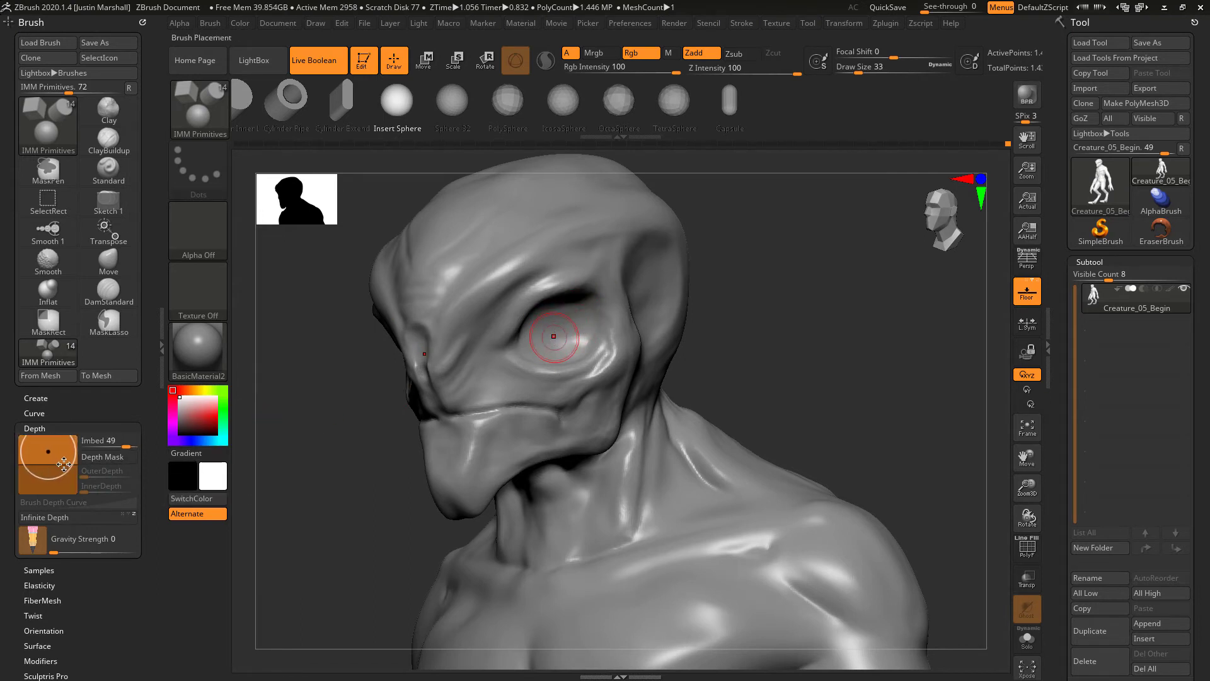
- Try inserting the eyeball sphere in the eye socket with the reduced embed depth
{"action": "left_click_drag", "start_coordinate": [833, 327], "coordinate": [763, 329]}
{"action": "left_click_drag", "start_coordinate": [556, 329], "coordinate": [594, 336]}
{"action": "left_click_drag", "start_coordinate": [780, 339], "coordinate": [708, 378]}
{"action": "key", "text": "ctrl+z"}
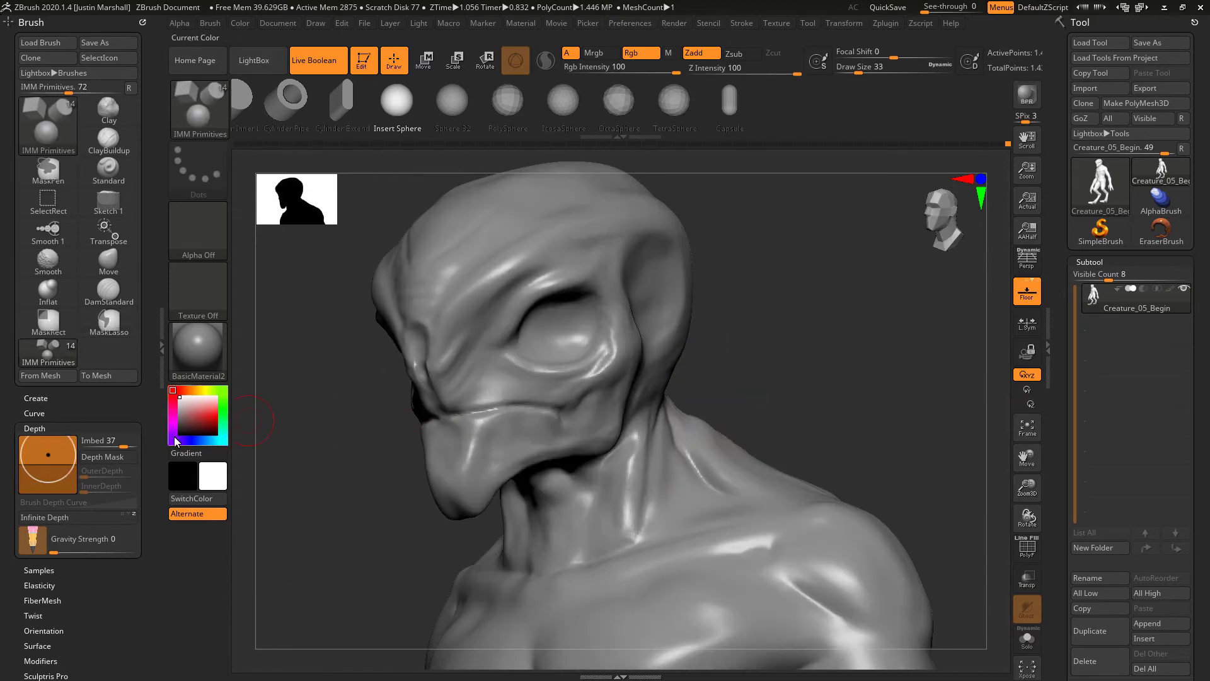
- Set the brush's Imbed depth to 5 and insert an eyeball sphere in the eye socket
{"action": "left_click_drag", "start_coordinate": [62, 454], "coordinate": [65, 468]}
{"action": "left_click_drag", "start_coordinate": [553, 332], "coordinate": [595, 333]}
{"action": "left_click_drag", "start_coordinate": [792, 360], "coordinate": [758, 347]}
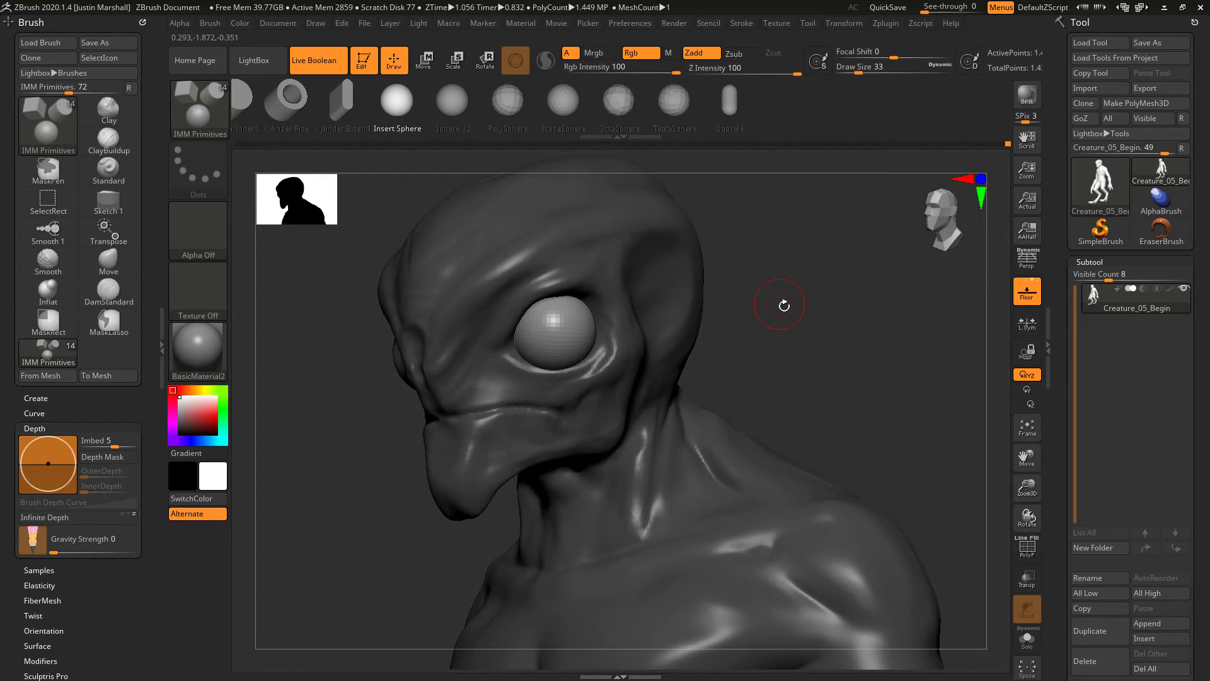
- Clear the mask to merge the inserted eyeball into the figure's DynaMesh, and smooth the seam around it
{"action": "mouse_move", "coordinate": [787, 315]}
{"action": "left_mouse_down"}
{"action": "mouse_move", "coordinate": [797, 318]}
{"action": "mouse_move", "coordinate": [772, 309]}
{"action": "mouse_move", "coordinate": [839, 373]}
{"action": "left_mouse_up"}
{"action": "left_click_drag", "start_coordinate": [793, 280], "coordinate": [812, 337], "text": "alt"}
{"action": "left_click_drag", "start_coordinate": [527, 308], "coordinate": [530, 300], "text": "shift"}
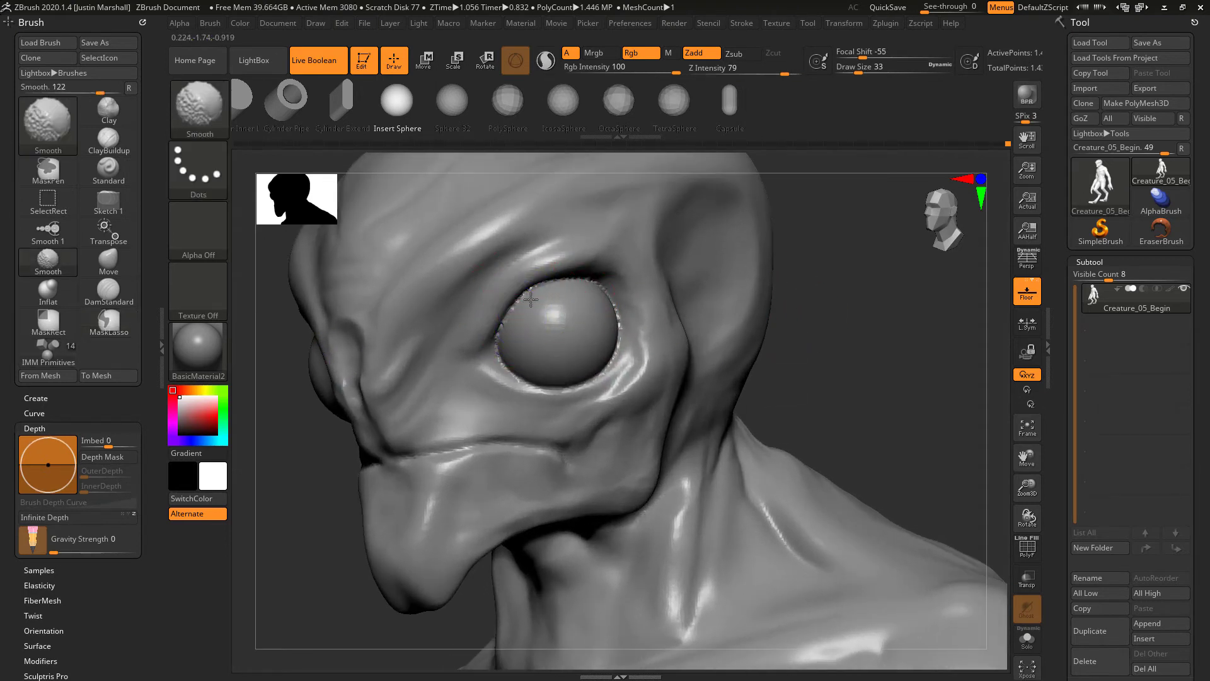
{"action": "mouse_move", "coordinate": [614, 359]}
{"action": "left_mouse_down", "text": "shift"}
{"action": "mouse_move", "coordinate": [528, 377]}
{"action": "mouse_move", "coordinate": [505, 348]}
{"action": "left_mouse_up", "text": "shift"}
{"action": "left_click_drag", "start_coordinate": [551, 288], "coordinate": [578, 288], "text": "shift"}
{"action": "left_click_drag", "start_coordinate": [800, 310], "coordinate": [845, 298]}
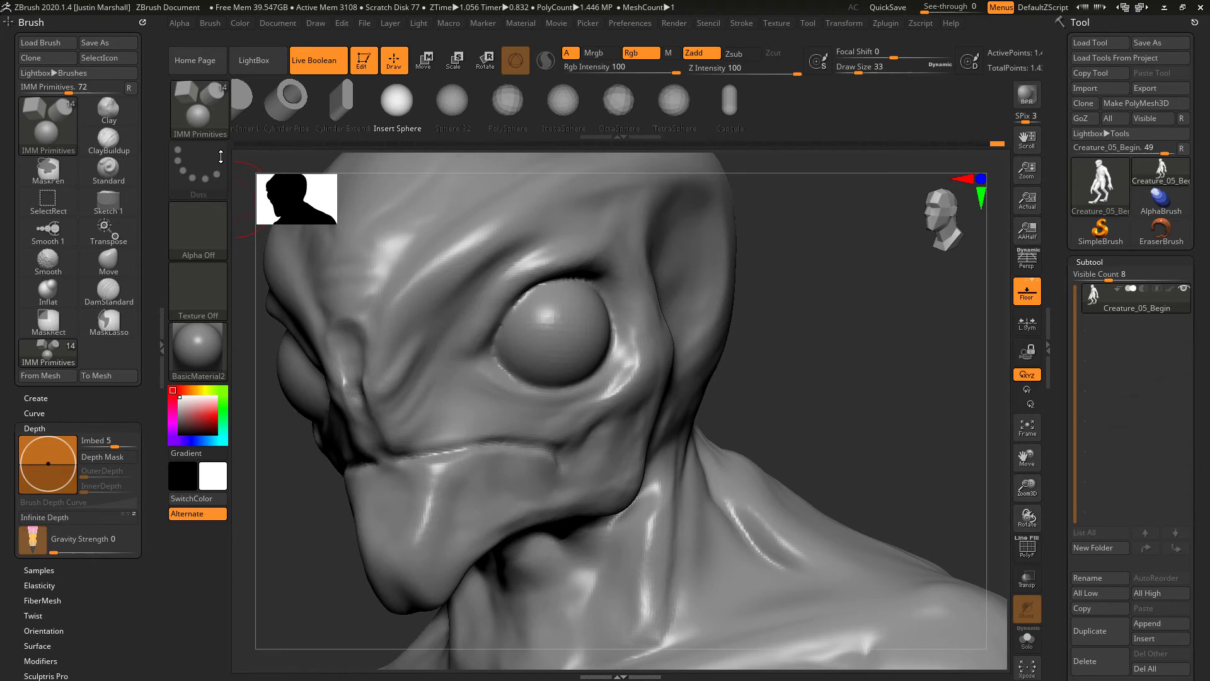
- Carve a recess into the eyeball's front with ClayBuildup at Z Intensity 38 and draw size 17, leaving an upper lid
{"action": "left_click", "coordinate": [205, 114]}
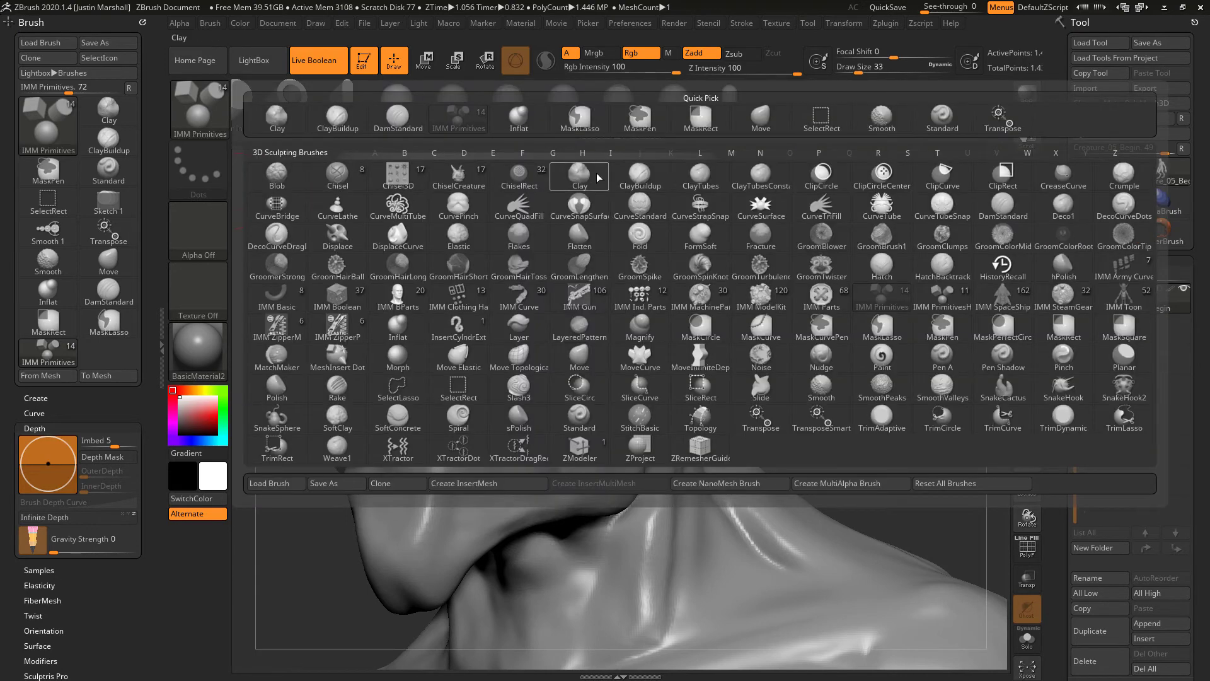
{"action": "left_click", "coordinate": [640, 176]}
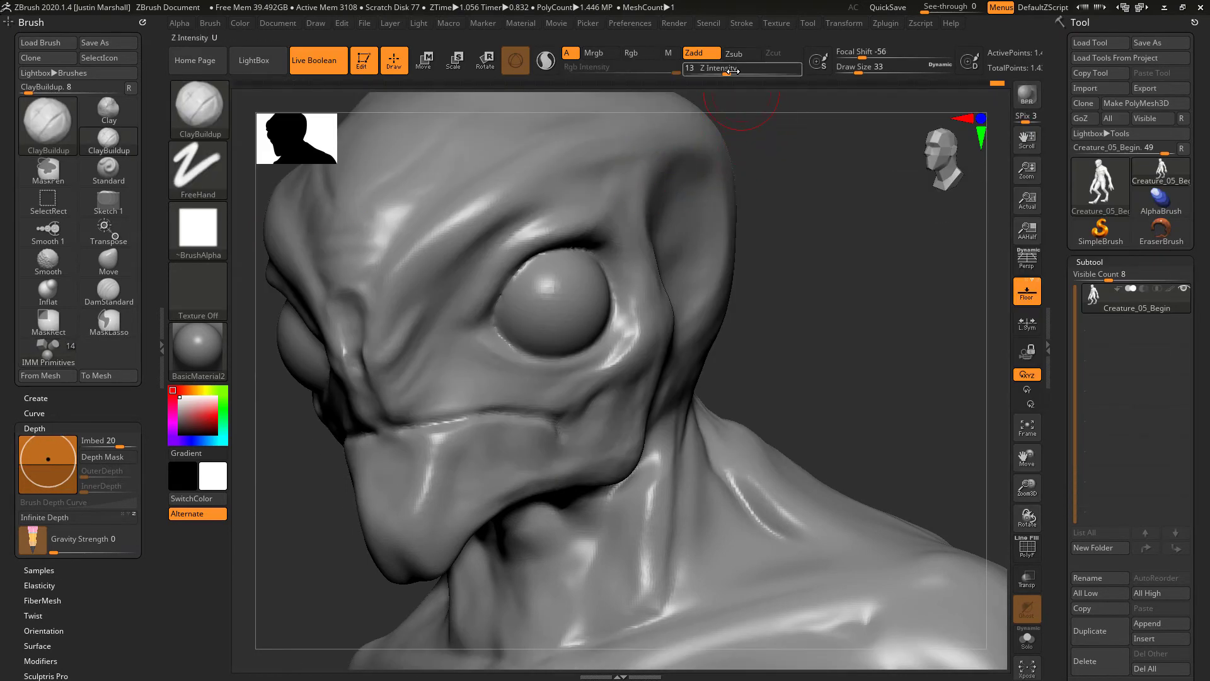
{"action": "mouse_move", "coordinate": [745, 70]}
{"action": "left_mouse_down"}
{"action": "mouse_move", "coordinate": [732, 70]}
{"action": "mouse_move", "coordinate": [756, 68]}
{"action": "left_mouse_up"}
{"action": "left_click_drag", "start_coordinate": [855, 69], "coordinate": [851, 72]}
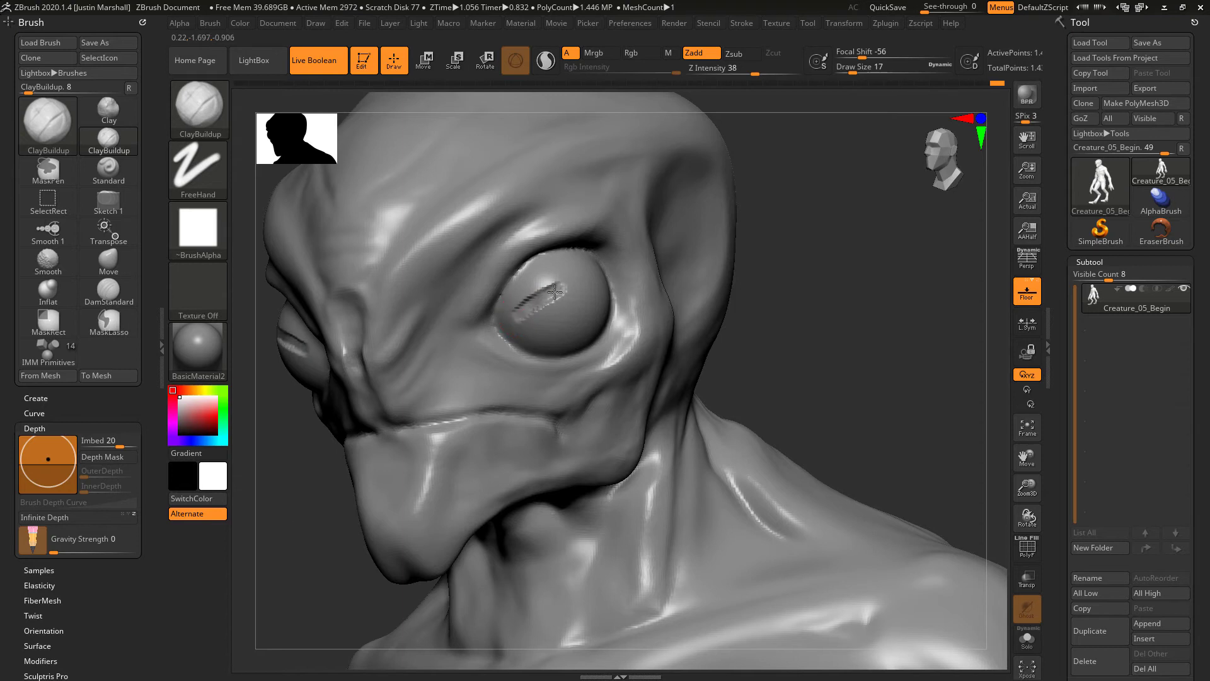
{"action": "mouse_move", "coordinate": [557, 292]}
{"action": "left_mouse_down", "text": "alt"}
{"action": "mouse_move", "coordinate": [534, 305]}
{"action": "mouse_move", "coordinate": [578, 290]}
{"action": "mouse_move", "coordinate": [569, 286]}
{"action": "left_mouse_up", "text": "alt"}
{"action": "left_click_drag", "start_coordinate": [786, 277], "coordinate": [730, 295]}
{"action": "left_click_drag", "start_coordinate": [573, 286], "coordinate": [594, 285], "text": "alt"}
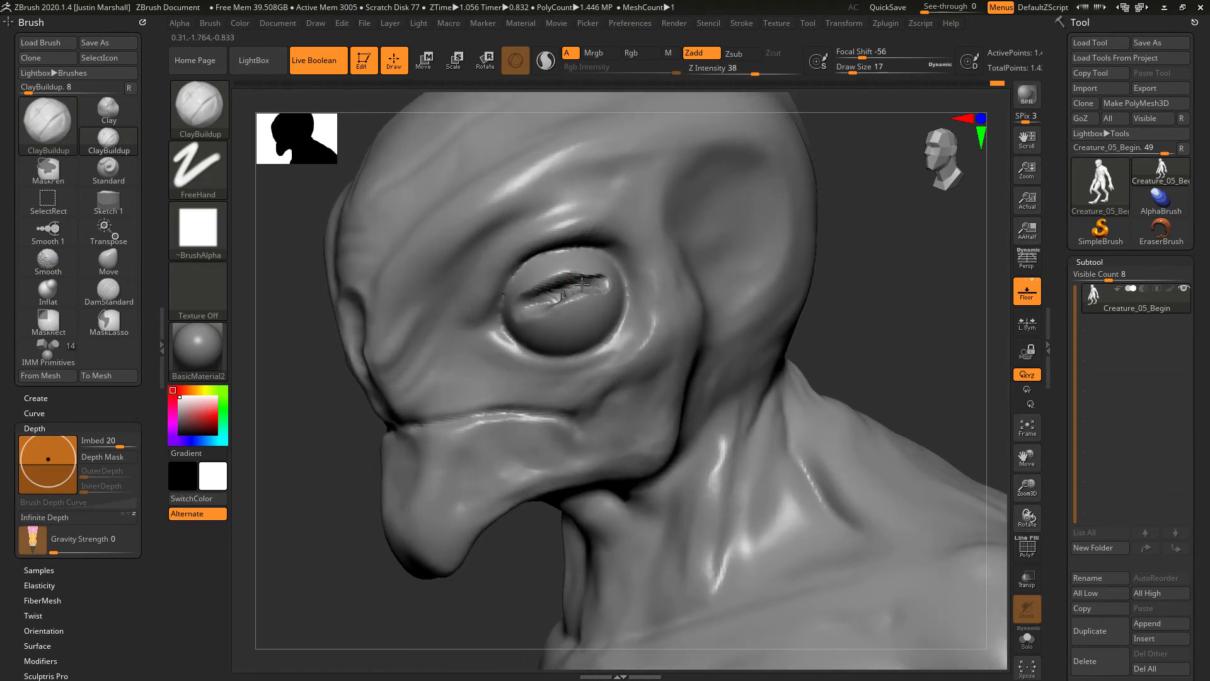
{"action": "left_click_drag", "start_coordinate": [584, 313], "coordinate": [574, 304]}
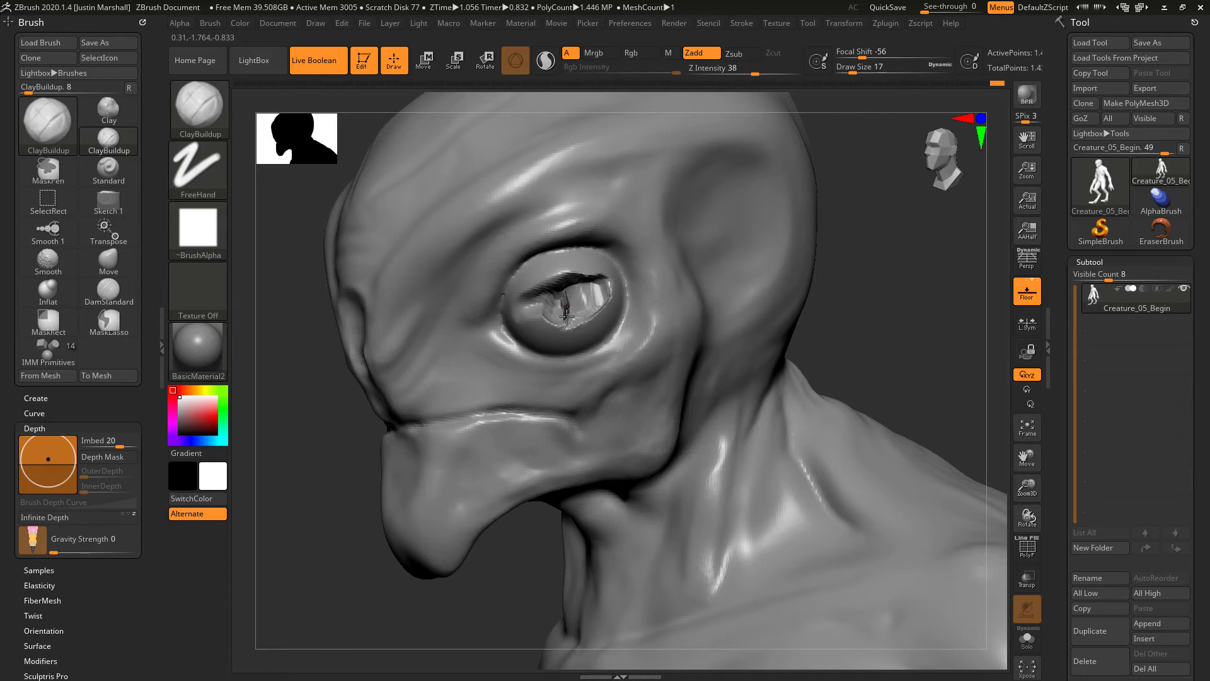
- Widen the recess between the eyelids and smooth its inner surface
{"action": "key", "text": "ctrl"}
{"action": "left_click_drag", "start_coordinate": [580, 306], "coordinate": [570, 311], "text": "shift"}
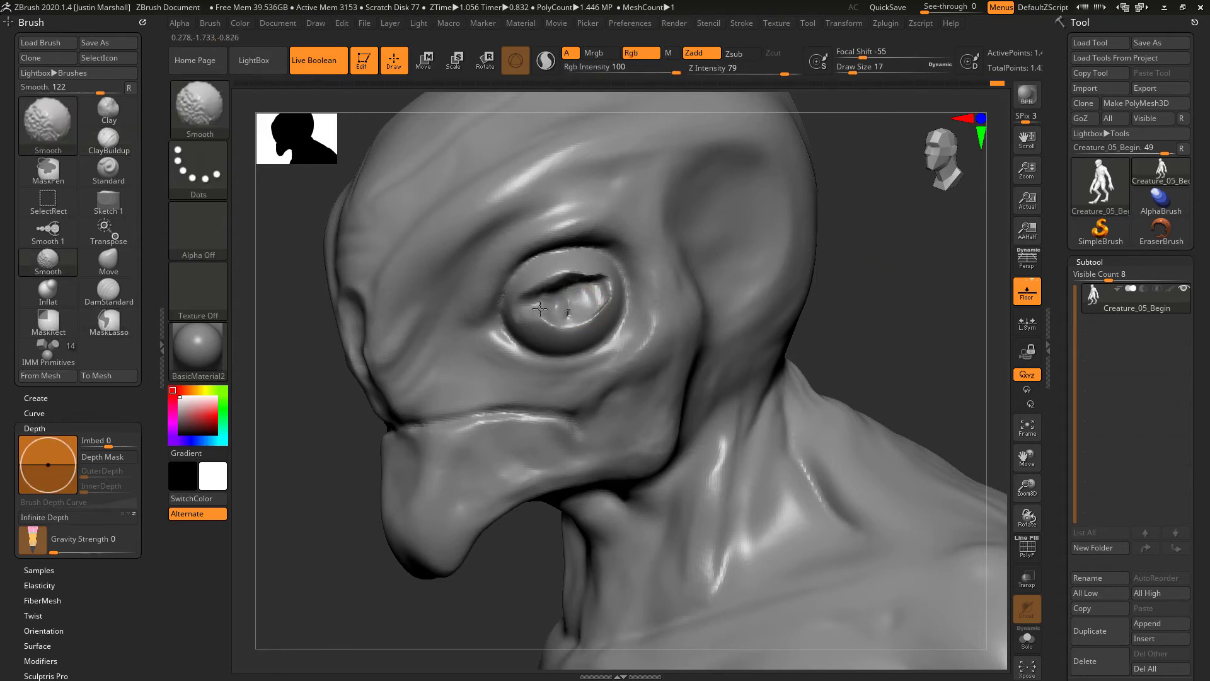
{"action": "key", "text": "ctrl"}
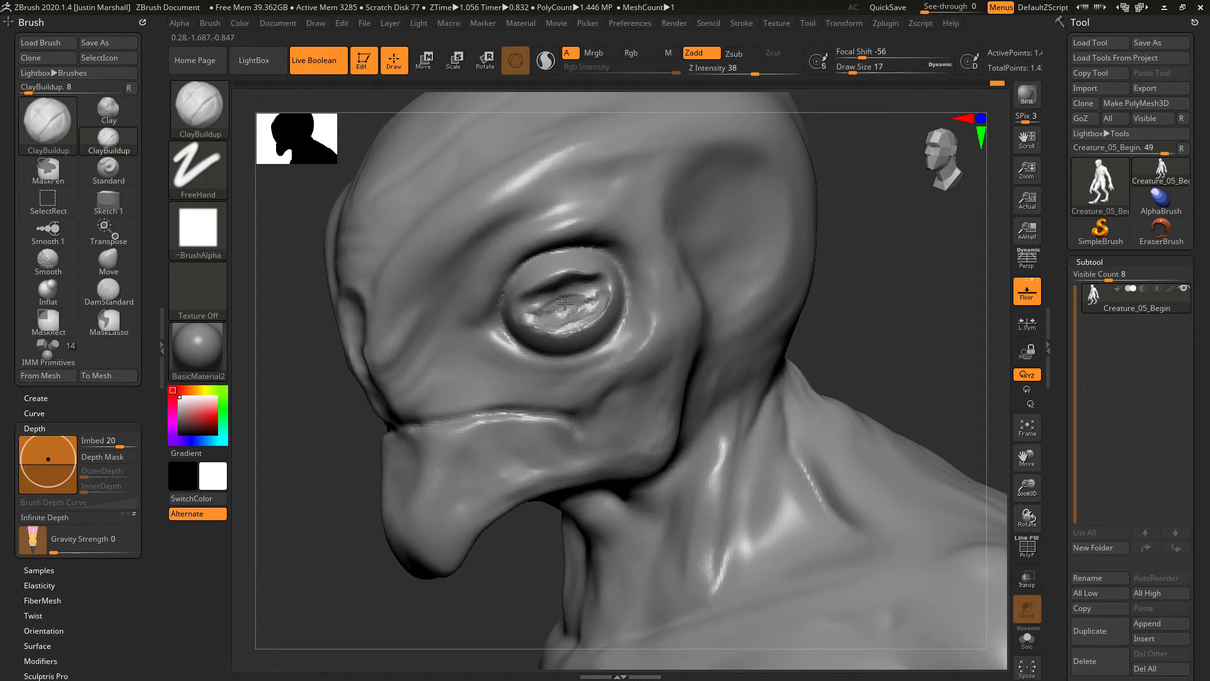
{"action": "mouse_move", "coordinate": [579, 294]}
{"action": "left_mouse_down"}
{"action": "mouse_move", "coordinate": [527, 309]}
{"action": "mouse_move", "coordinate": [538, 299]}
{"action": "left_mouse_up"}
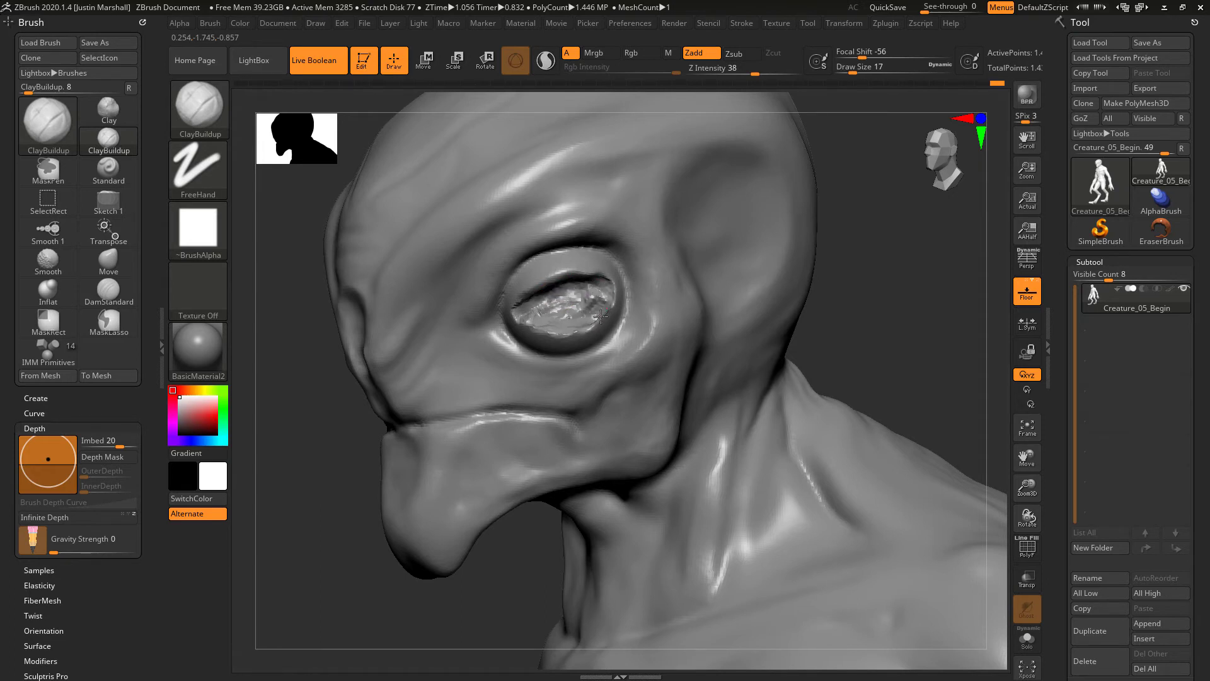
{"action": "key", "text": "shift"}
{"action": "left_click_drag", "start_coordinate": [612, 306], "coordinate": [542, 299], "text": "shift"}
{"action": "key", "text": "ctrl"}
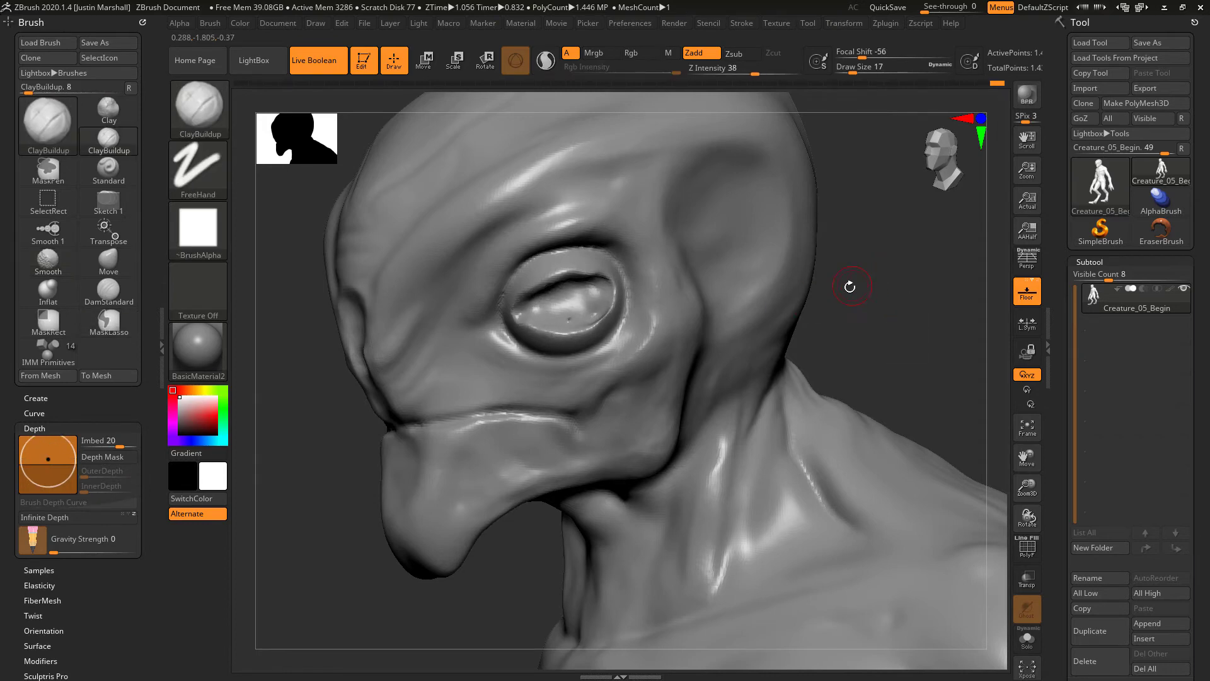
- Append a Sphere3D as a new subtool and make it the active subtool
{"action": "mouse_move", "coordinate": [870, 319]}
{"action": "left_mouse_down"}
{"action": "mouse_move", "coordinate": [841, 278]}
{"action": "mouse_move", "coordinate": [853, 292]}
{"action": "left_mouse_up"}
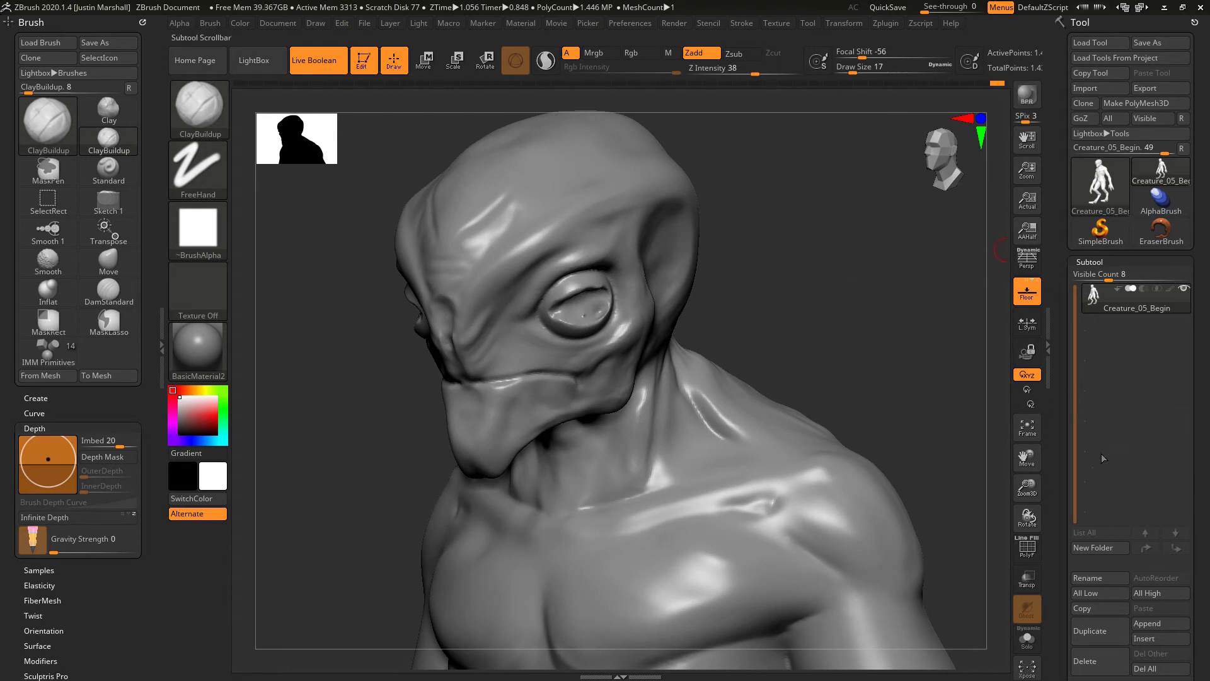
{"action": "left_click", "coordinate": [1166, 625]}
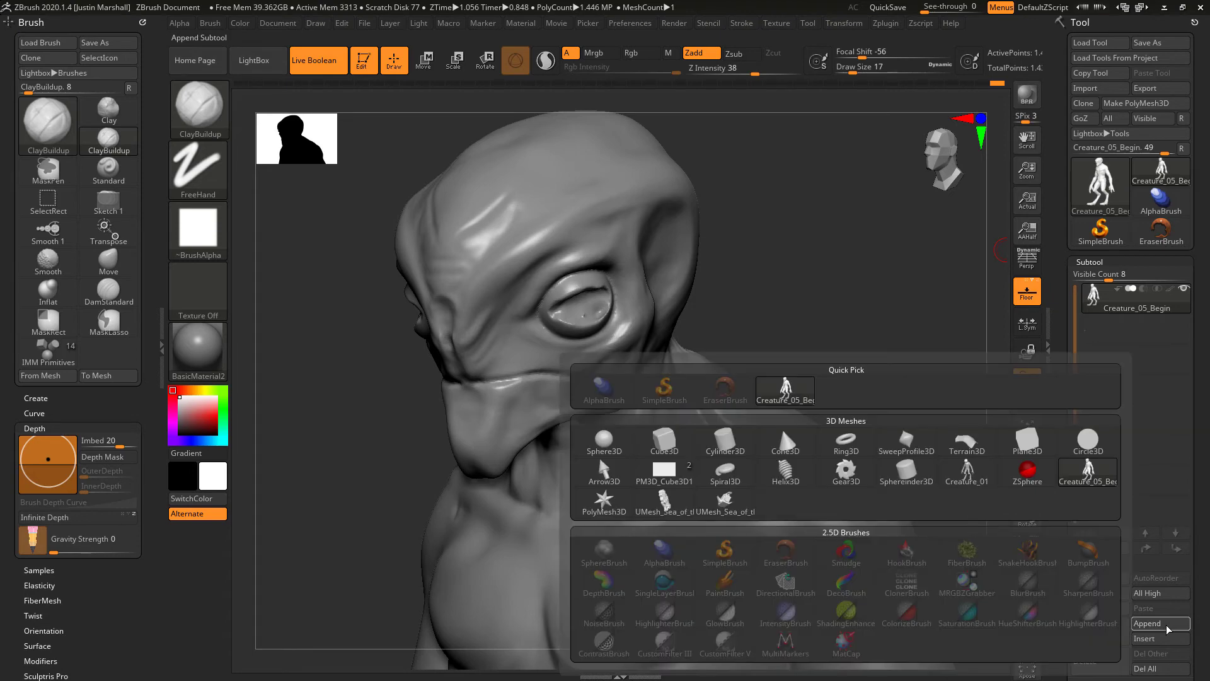
{"action": "left_click", "coordinate": [604, 441]}
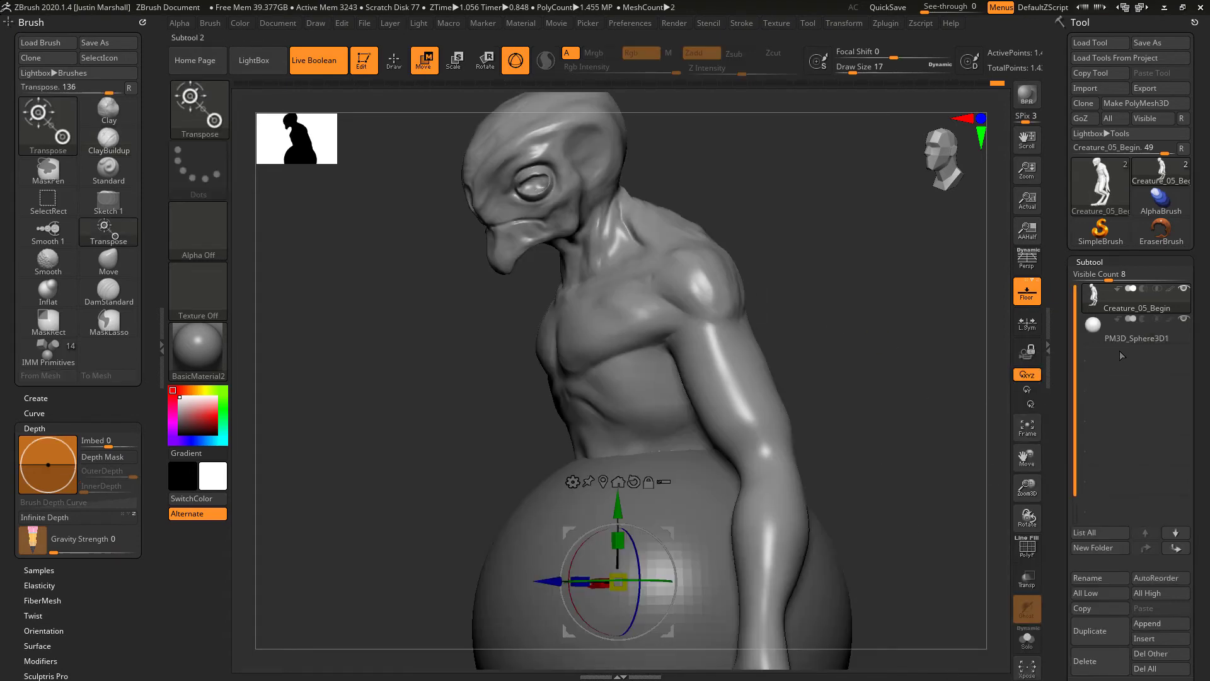
{"action": "left_click", "coordinate": [1120, 336]}
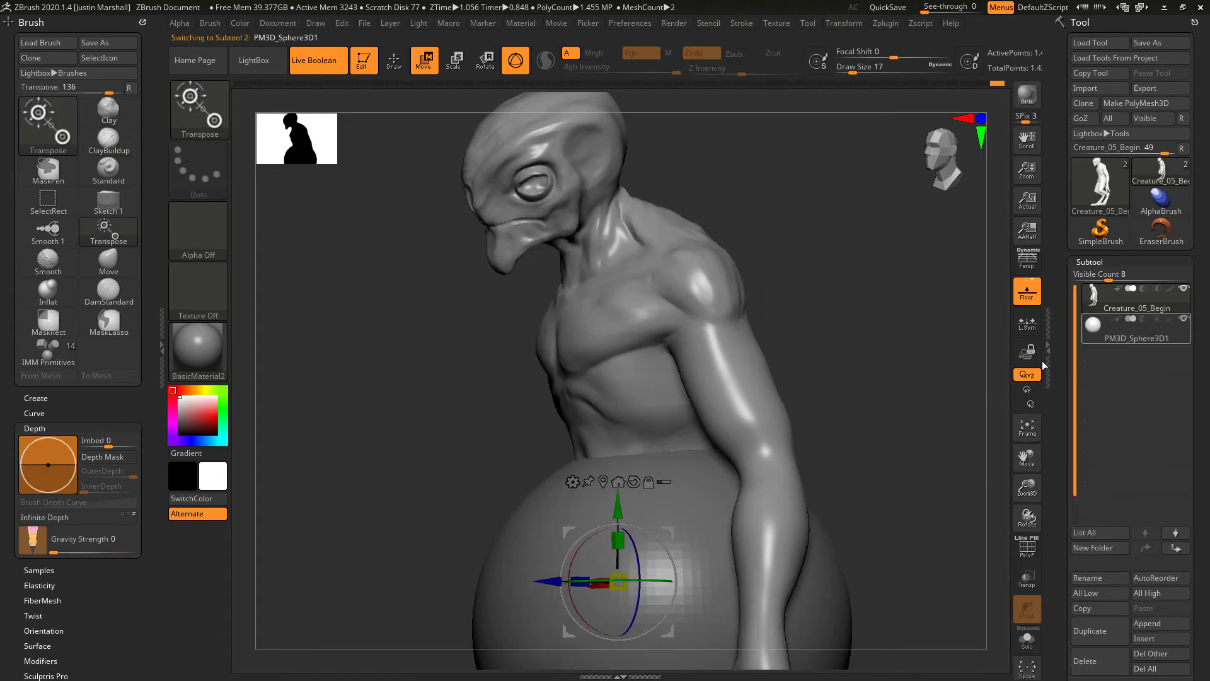
- Move the new sphere up to the creature's head, scale it down to eyeball size and place it in the eye socket
{"action": "left_click_drag", "start_coordinate": [899, 387], "coordinate": [848, 454], "text": "alt"}
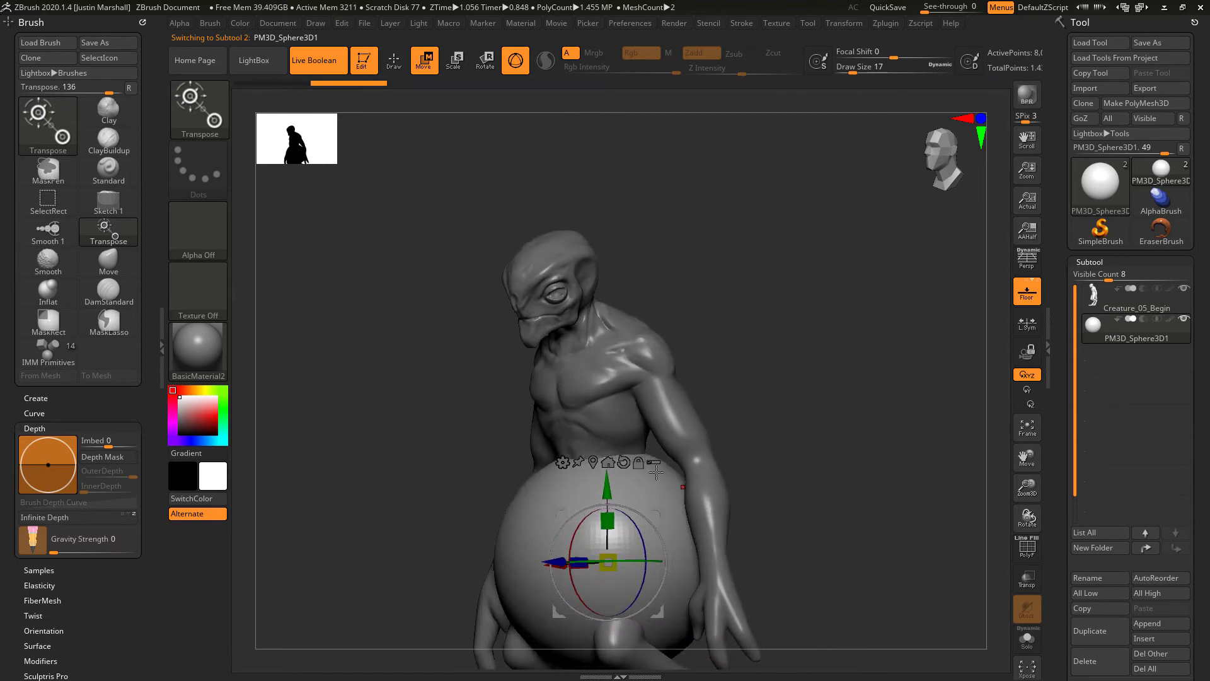
{"action": "left_click_drag", "start_coordinate": [607, 489], "coordinate": [606, 231]}
{"action": "left_click_drag", "start_coordinate": [875, 307], "coordinate": [974, 451], "text": "alt"}
{"action": "left_click_drag", "start_coordinate": [610, 310], "coordinate": [337, 327]}
{"action": "left_click_drag", "start_coordinate": [832, 298], "coordinate": [886, 327]}
{"action": "left_click_drag", "start_coordinate": [546, 323], "coordinate": [446, 365]}
{"action": "left_click_drag", "start_coordinate": [502, 302], "coordinate": [502, 283]}
{"action": "left_click_drag", "start_coordinate": [752, 287], "coordinate": [571, 413]}
{"action": "left_click_drag", "start_coordinate": [596, 296], "coordinate": [596, 284]}
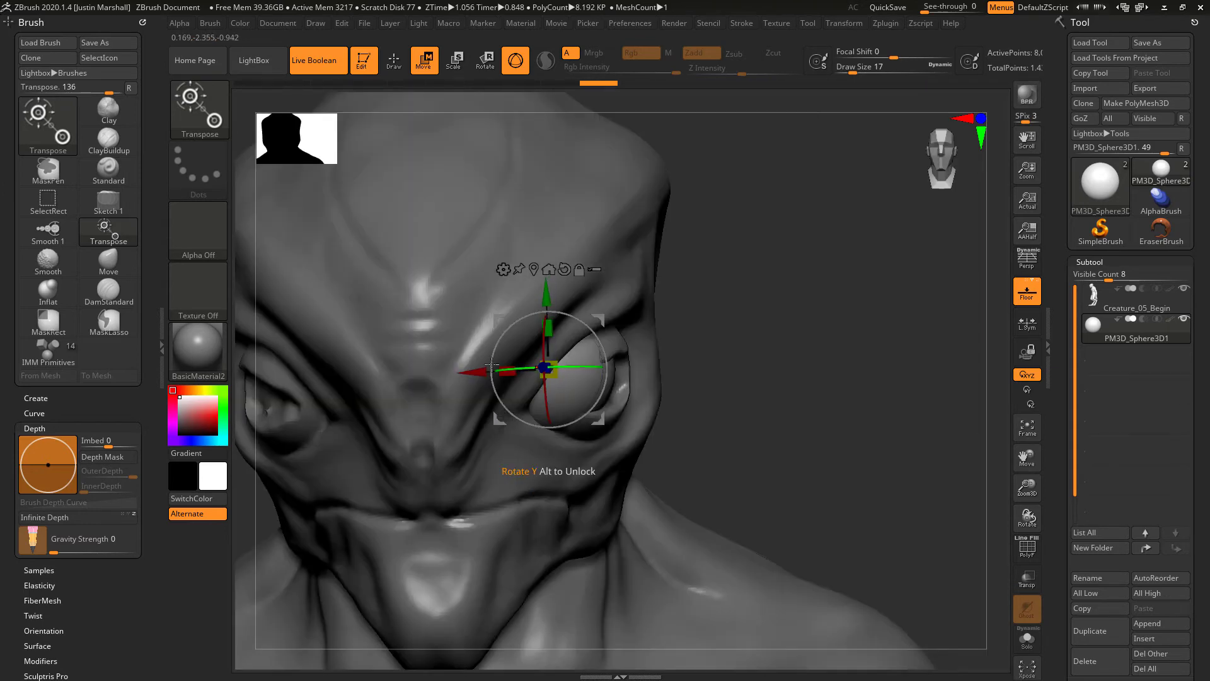
- Fine-tune the eyeball's position in the socket from the front and side, and scale it to about 0.95
{"action": "left_click_drag", "start_coordinate": [503, 375], "coordinate": [509, 375]}
{"action": "left_click_drag", "start_coordinate": [821, 416], "coordinate": [636, 424]}
{"action": "left_click_drag", "start_coordinate": [353, 484], "coordinate": [445, 486]}
{"action": "right_click_drag", "start_coordinate": [445, 487], "coordinate": [669, 431]}
{"action": "right_click_drag", "start_coordinate": [796, 395], "coordinate": [591, 326], "text": "shift"}
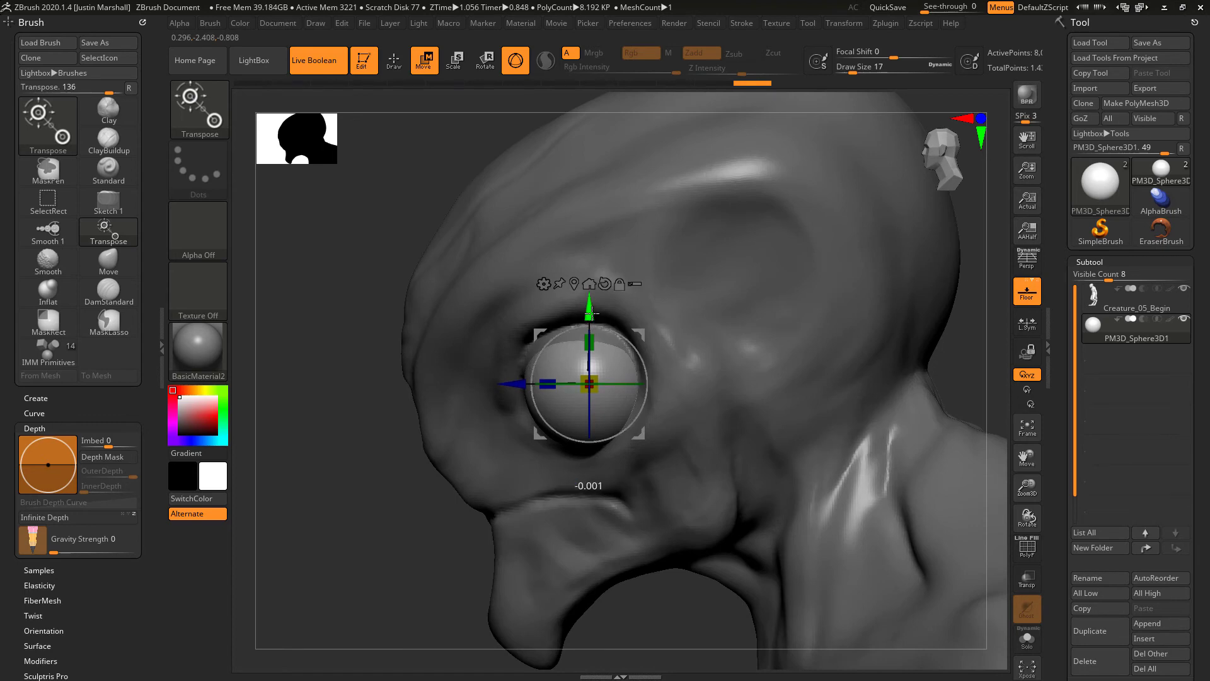
{"action": "right_click_drag", "start_coordinate": [392, 503], "coordinate": [612, 385], "text": "shift"}
{"action": "left_click_drag", "start_coordinate": [588, 389], "coordinate": [582, 389]}
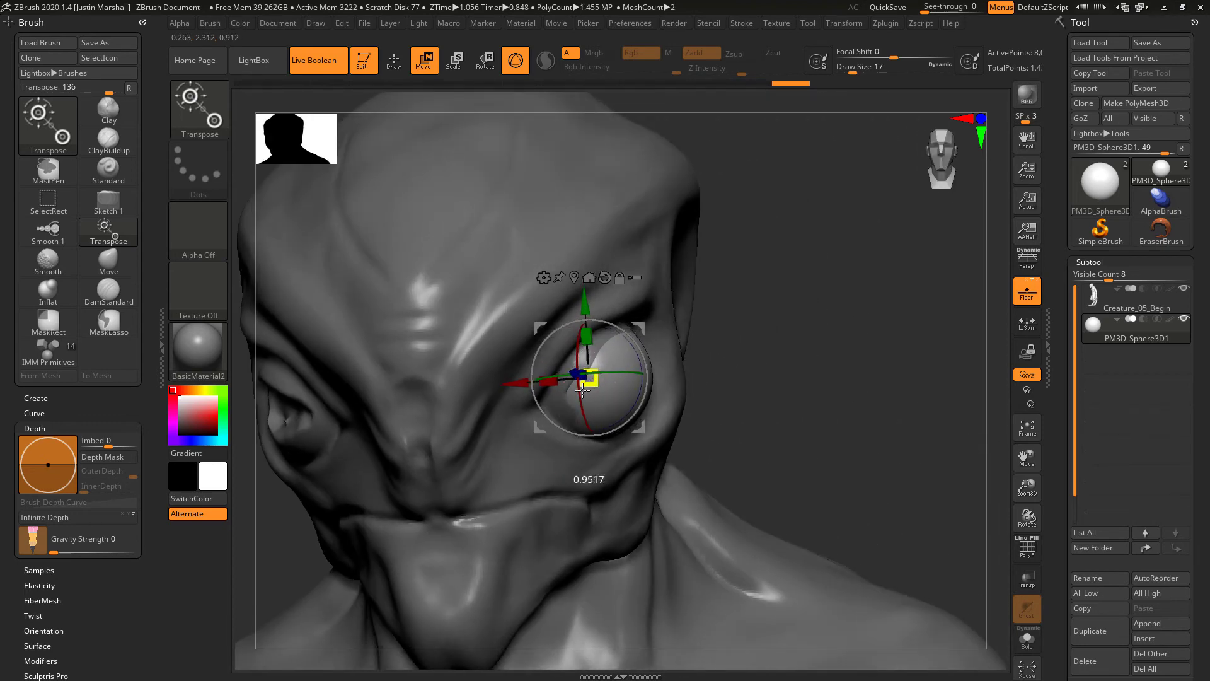
{"action": "mouse_move", "coordinate": [801, 413]}
{"action": "left_mouse_down"}
{"action": "mouse_move", "coordinate": [739, 418]}
{"action": "mouse_move", "coordinate": [796, 413]}
{"action": "left_mouse_up"}
{"action": "right_click_drag", "start_coordinate": [839, 395], "coordinate": [662, 391]}
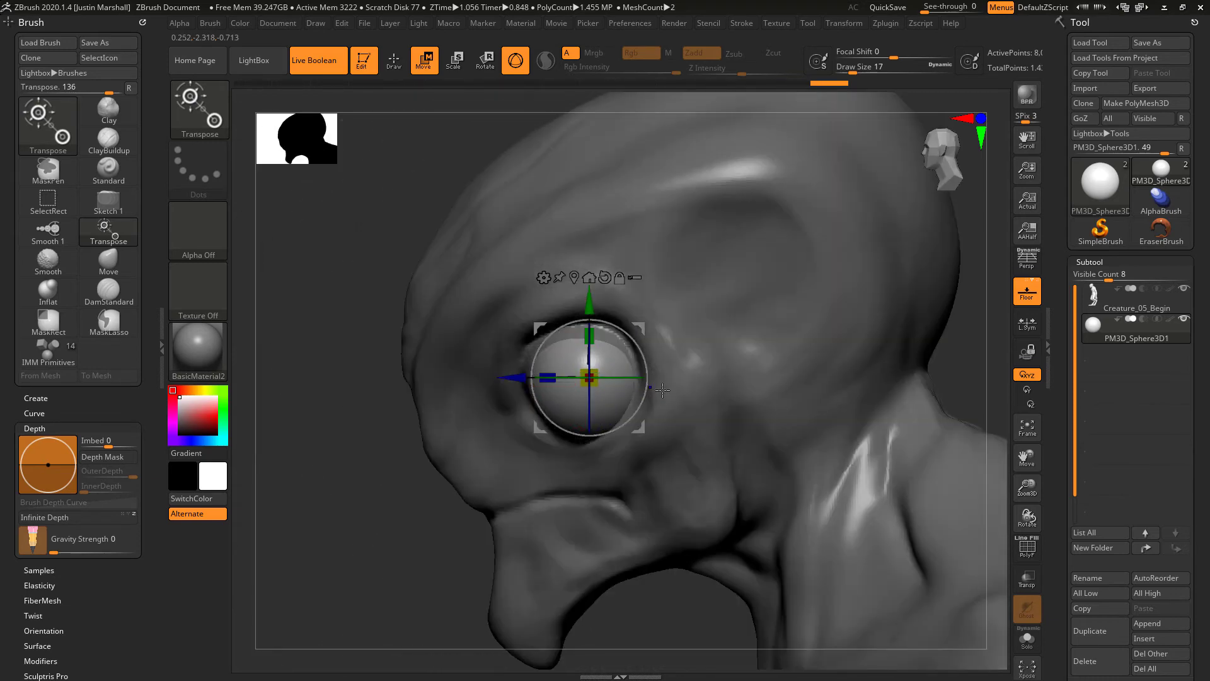
{"action": "left_click", "coordinate": [520, 383]}
{"action": "right_click_drag", "start_coordinate": [520, 384], "coordinate": [823, 395]}
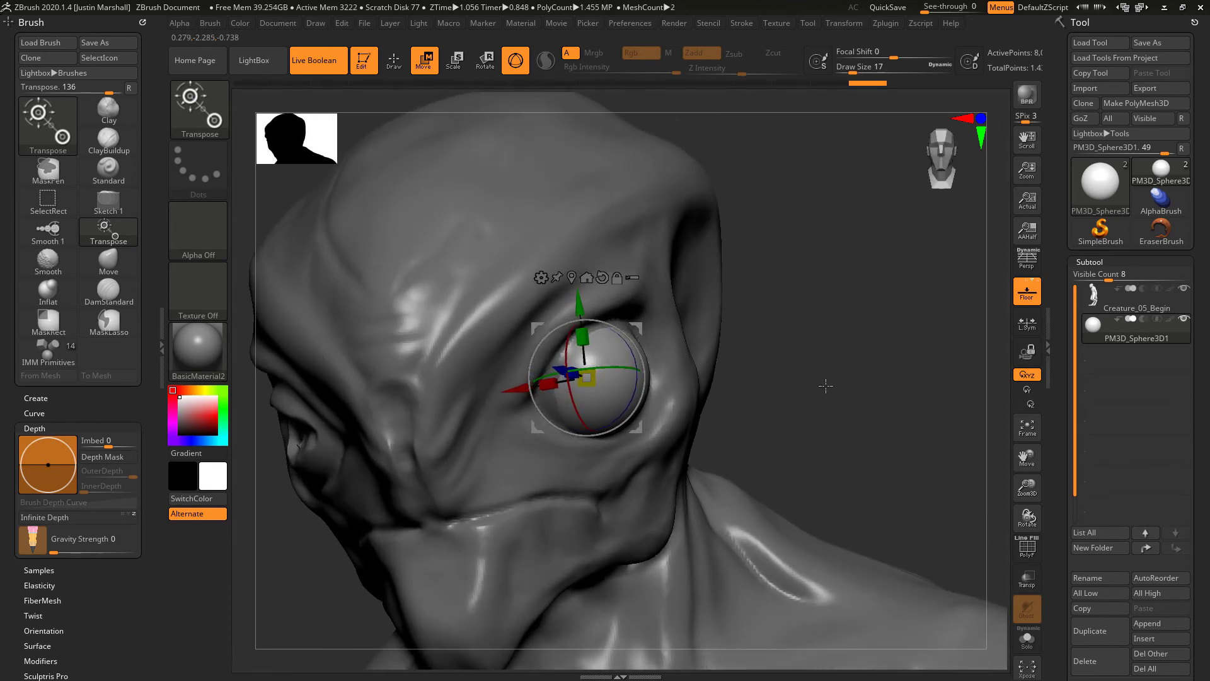
- Activate the Creature_05_Begin subtool and pull its upper eyelid down over the eyeball with the Move brush at Draw Size 41
{"action": "left_click", "coordinate": [1128, 298]}
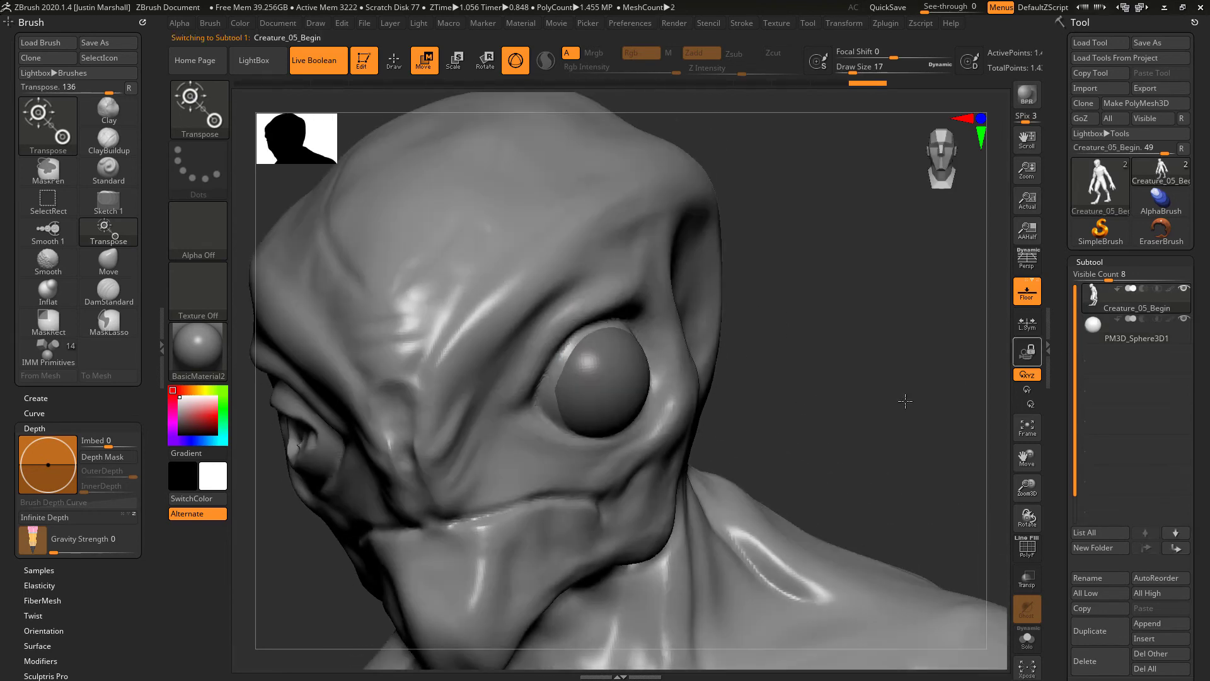
{"action": "left_click", "coordinate": [206, 116]}
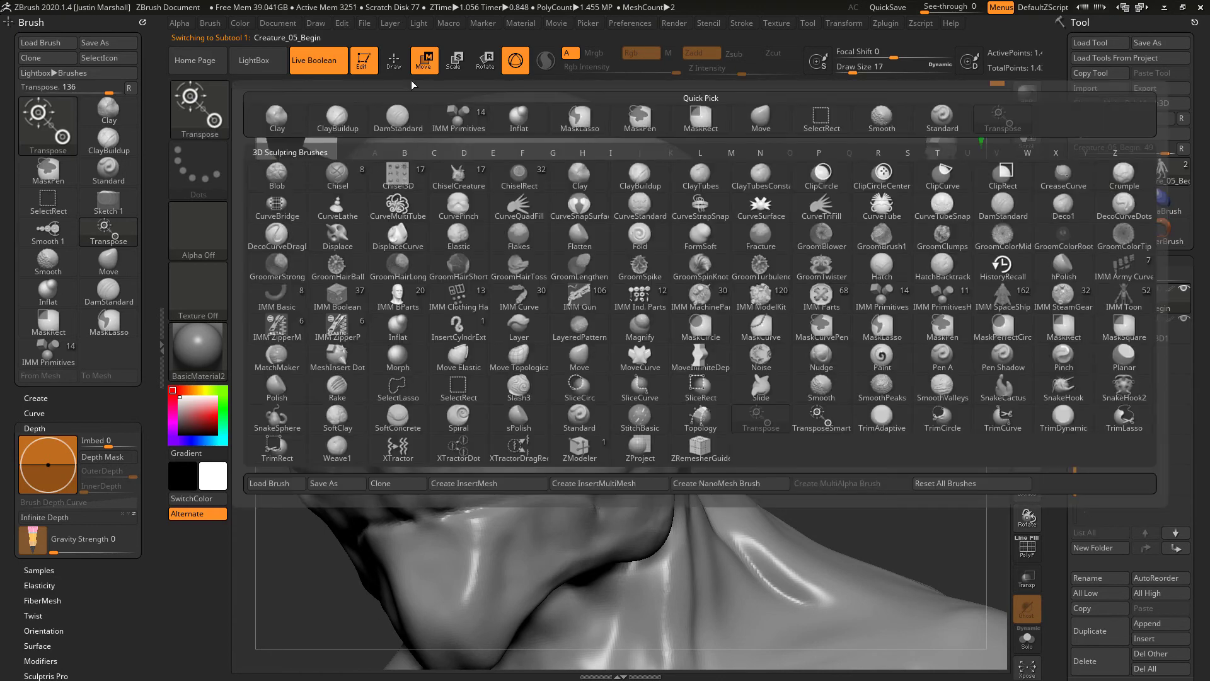
{"action": "left_click", "coordinate": [411, 81]}
{"action": "left_click", "coordinate": [212, 112]}
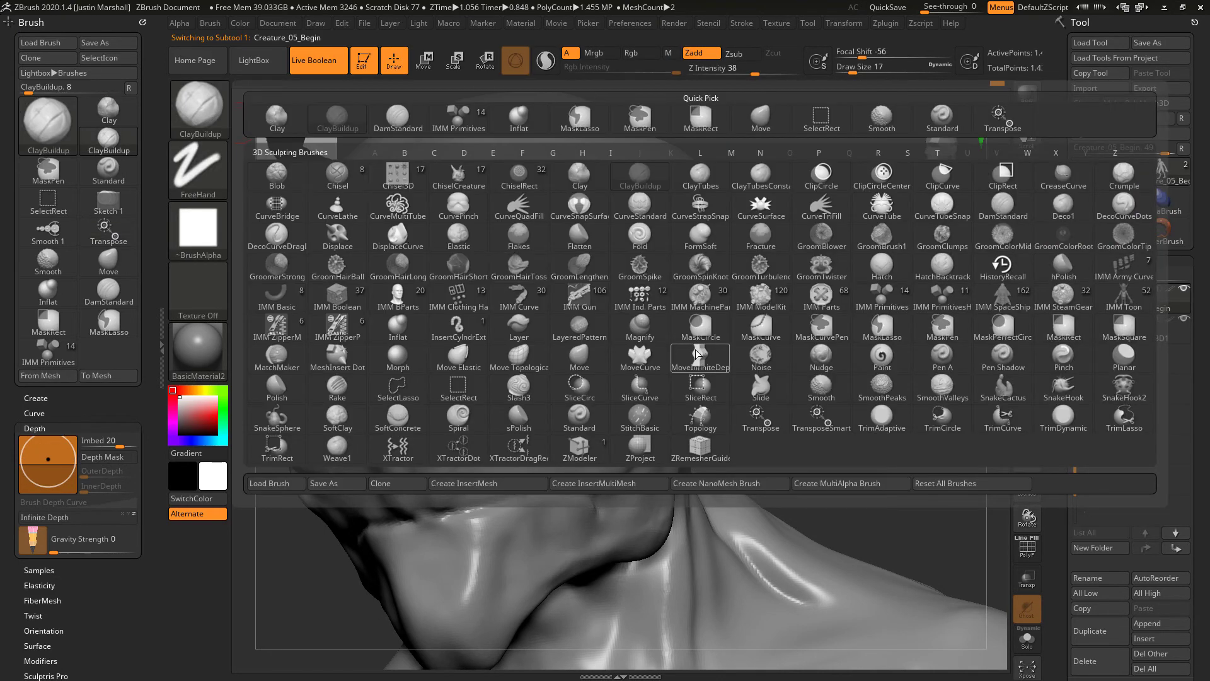
{"action": "key", "text": "s"}
{"action": "key", "text": "m"}
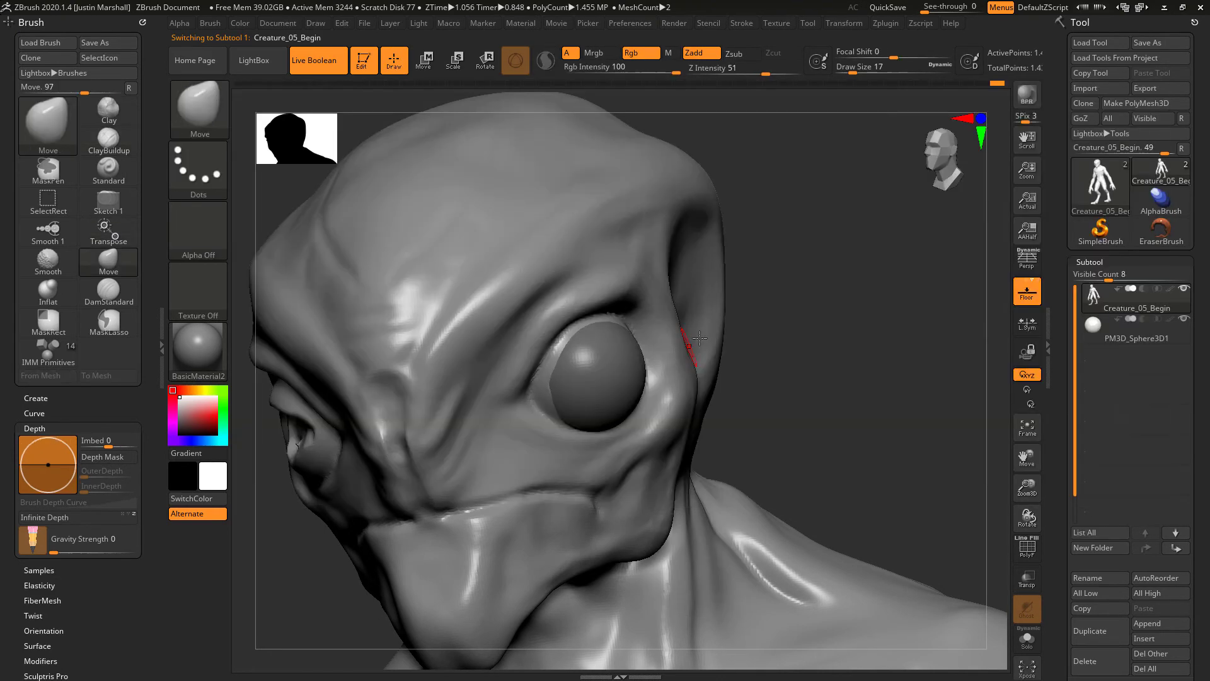
{"action": "left_click_drag", "start_coordinate": [852, 71], "coordinate": [860, 71]}
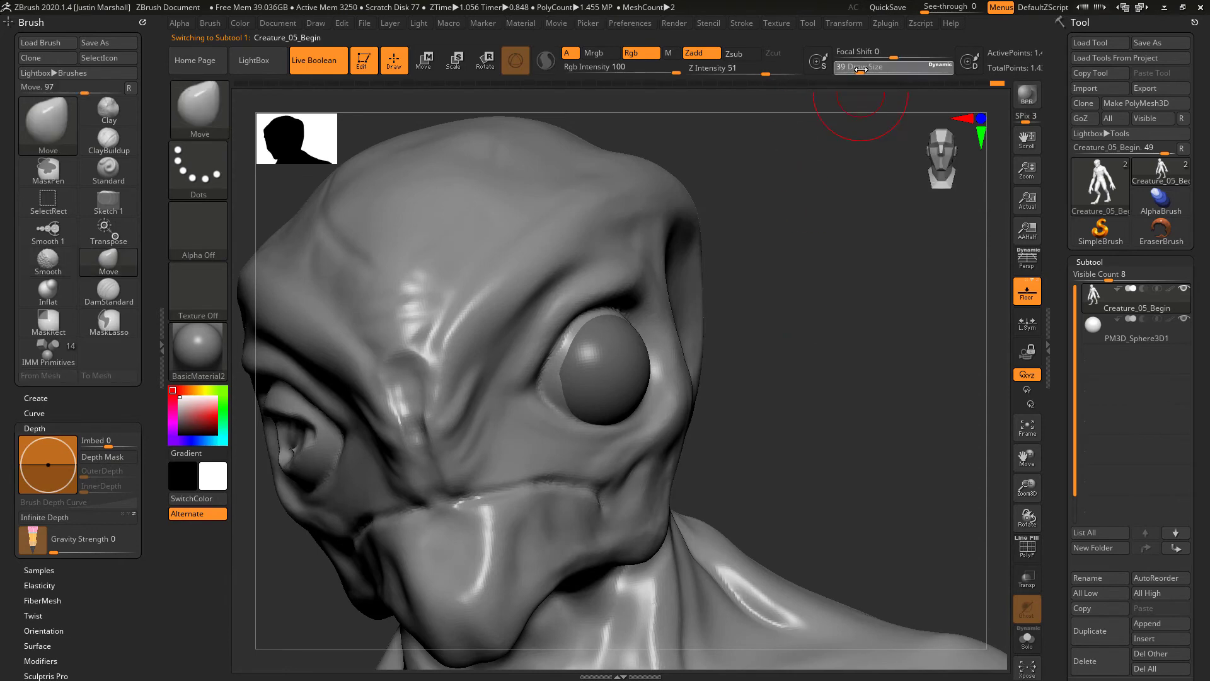
{"action": "left_click_drag", "start_coordinate": [774, 300], "coordinate": [745, 313]}
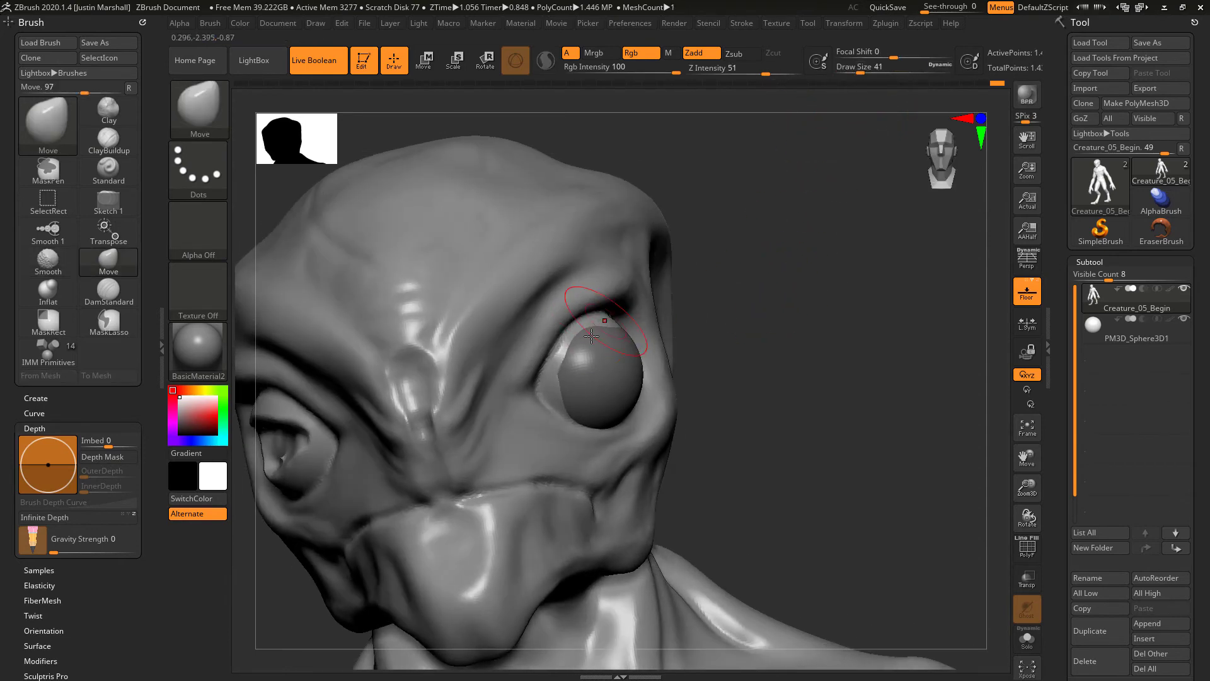
{"action": "left_click_drag", "start_coordinate": [582, 333], "coordinate": [583, 353]}
{"action": "left_click_drag", "start_coordinate": [713, 338], "coordinate": [673, 339]}
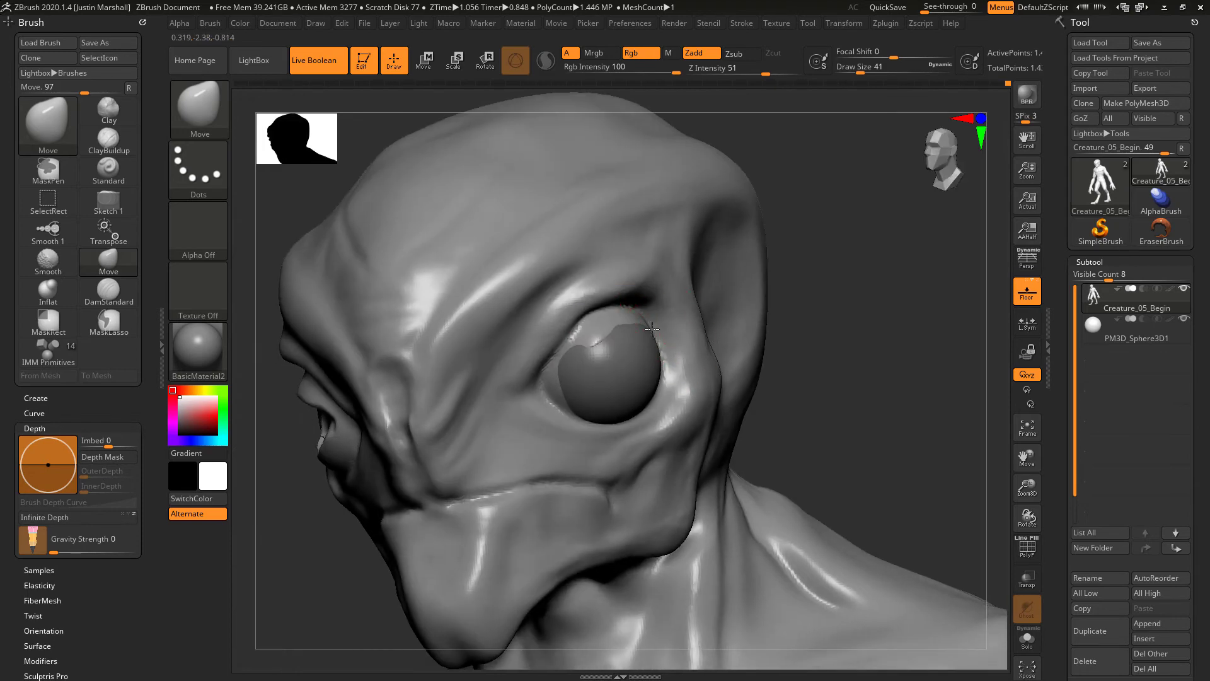
{"action": "left_click_drag", "start_coordinate": [634, 333], "coordinate": [620, 358]}
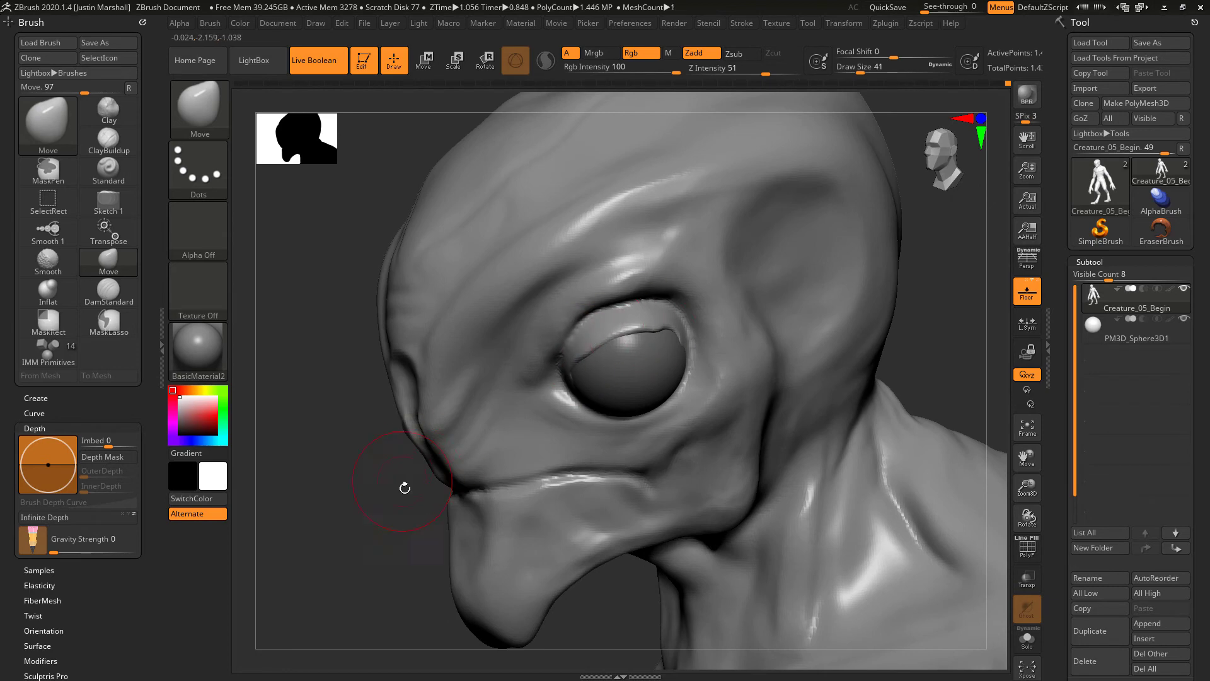
{"action": "left_click_drag", "start_coordinate": [402, 487], "coordinate": [447, 489]}
{"action": "left_click_drag", "start_coordinate": [599, 339], "coordinate": [603, 330]}
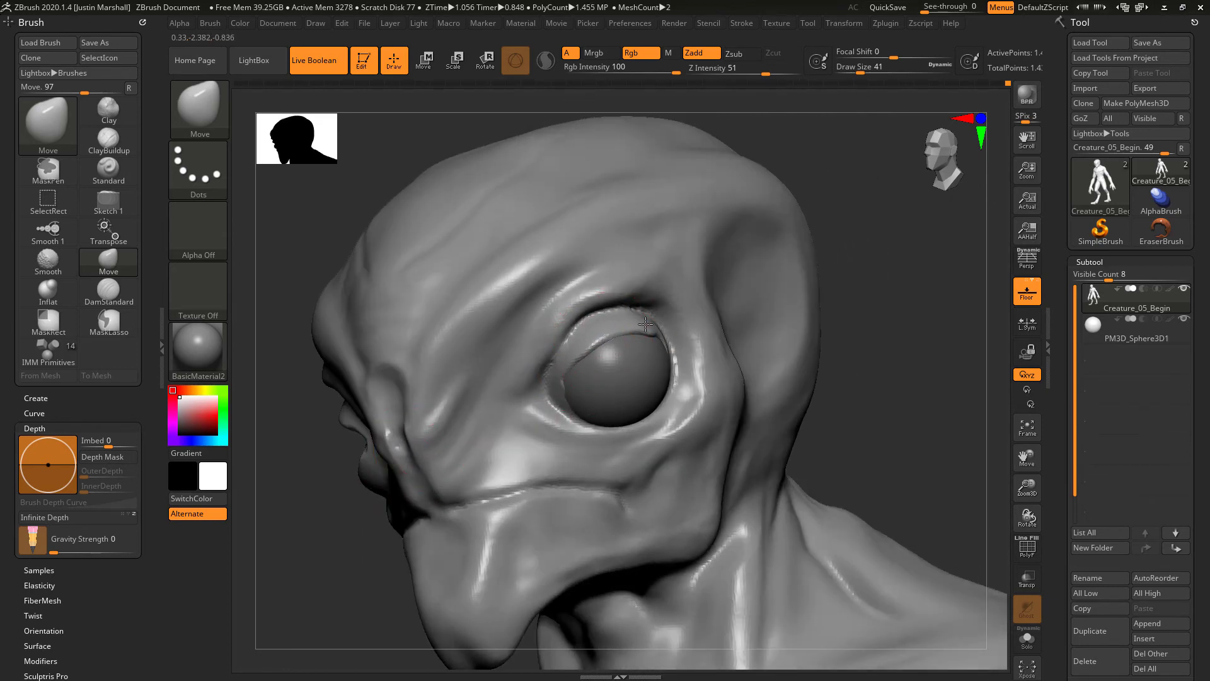
- Pull the lower eyelid up over the eyeball with the Move brush at Draw Size 68
{"action": "mouse_move", "coordinate": [892, 378]}
{"action": "left_mouse_down"}
{"action": "mouse_move", "coordinate": [634, 418]}
{"action": "mouse_move", "coordinate": [626, 408]}
{"action": "left_mouse_up"}
{"action": "left_click_drag", "start_coordinate": [860, 73], "coordinate": [867, 73]}
{"action": "left_click_drag", "start_coordinate": [620, 423], "coordinate": [621, 410]}
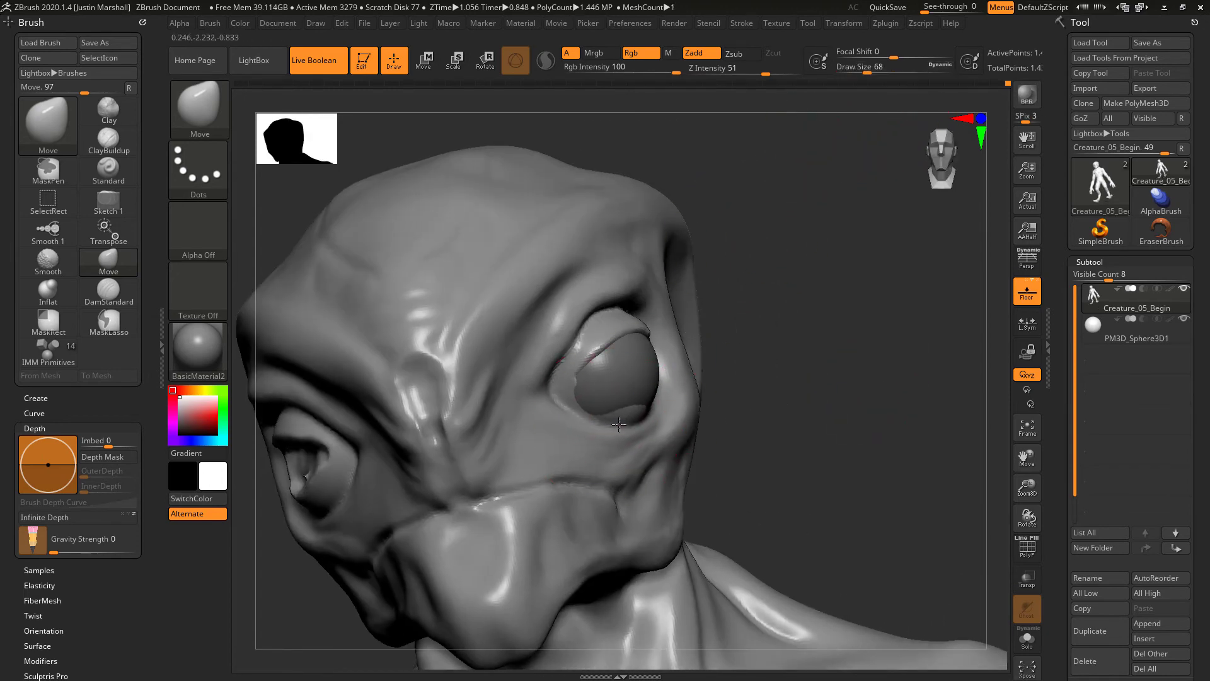
{"action": "mouse_move", "coordinate": [883, 398]}
{"action": "left_mouse_down"}
{"action": "mouse_move", "coordinate": [695, 410]}
{"action": "mouse_move", "coordinate": [696, 373]}
{"action": "left_mouse_up"}
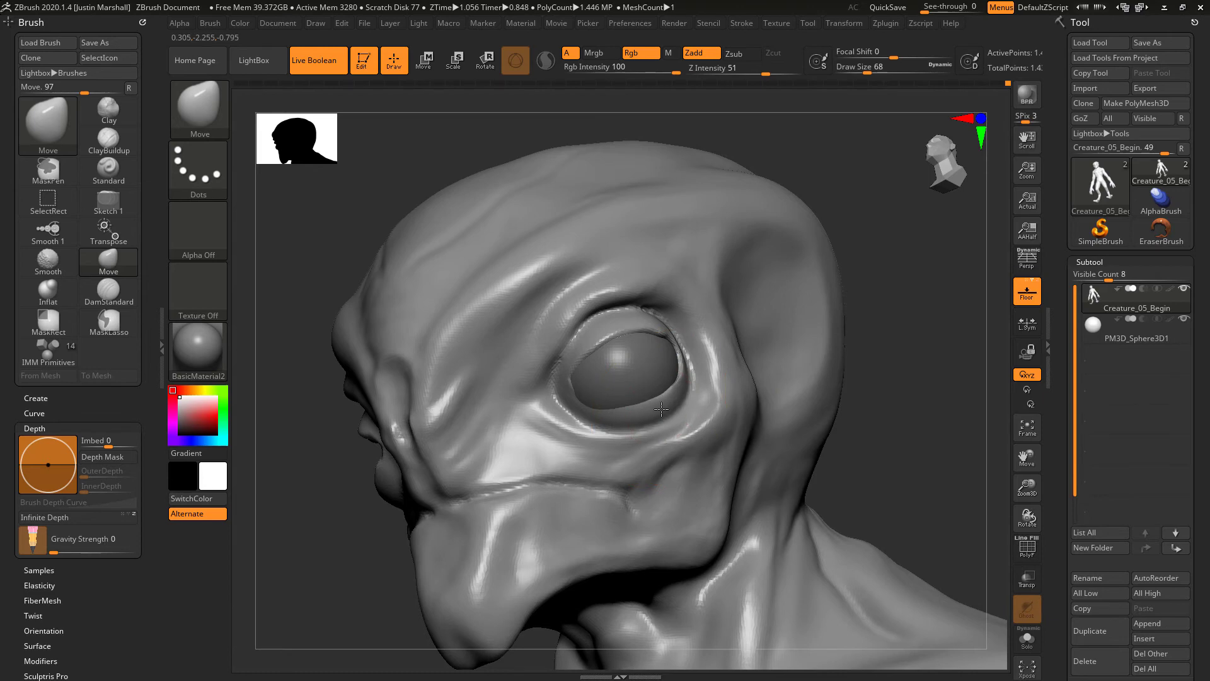
{"action": "left_click_drag", "start_coordinate": [880, 403], "coordinate": [996, 407]}
{"action": "left_click_drag", "start_coordinate": [753, 428], "coordinate": [711, 404]}
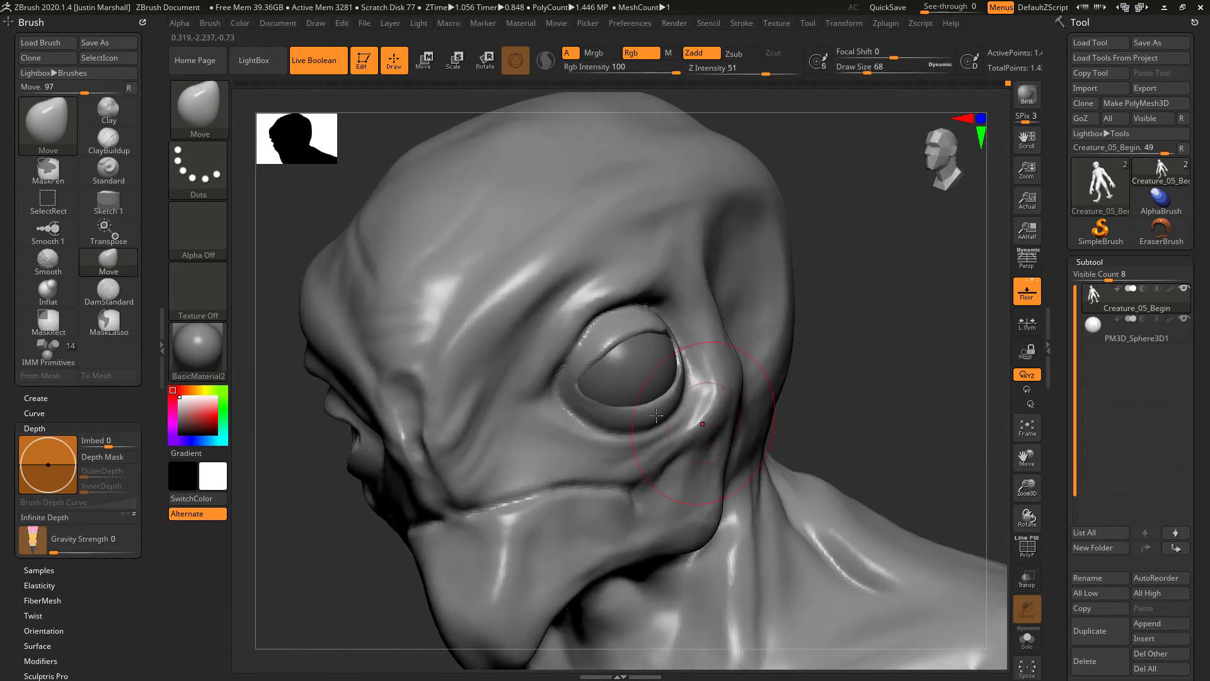
- Reduce the Move brush to Draw Size 44 and shape the lower eyelid's edge towards the inner corner of the eye
{"action": "left_click_drag", "start_coordinate": [867, 69], "coordinate": [861, 70]}
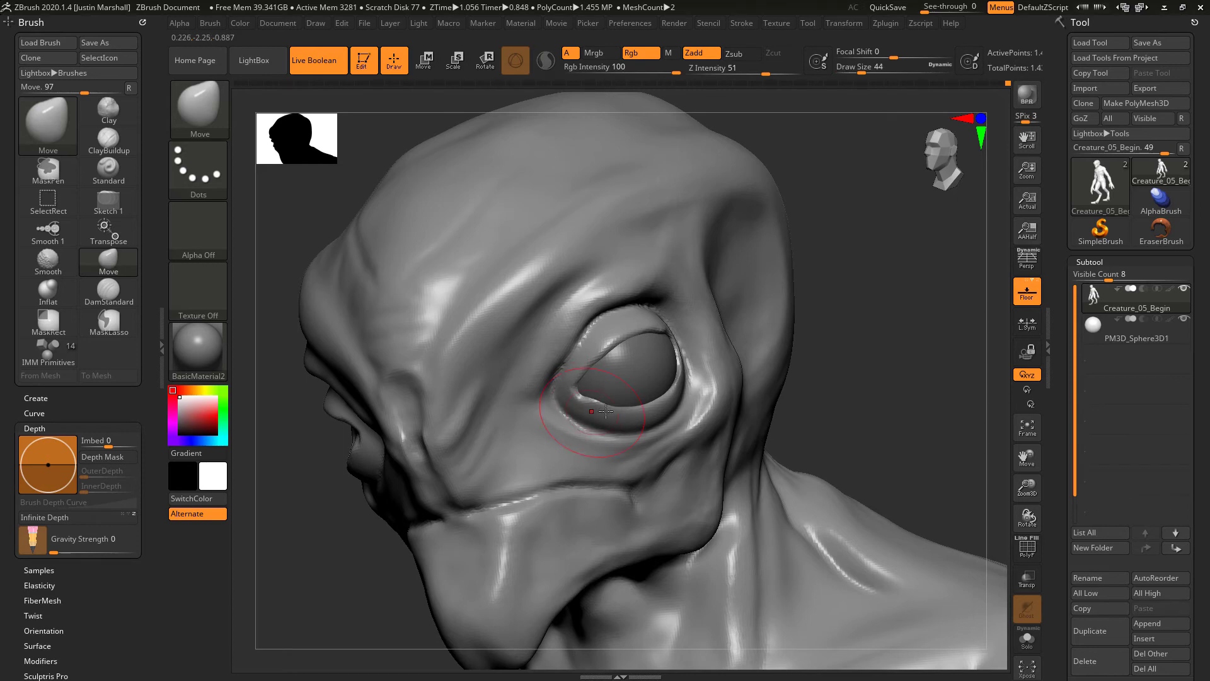
{"action": "left_click_drag", "start_coordinate": [609, 414], "coordinate": [618, 411]}
{"action": "mouse_move", "coordinate": [791, 413]}
{"action": "left_mouse_down"}
{"action": "mouse_move", "coordinate": [834, 384]}
{"action": "mouse_move", "coordinate": [895, 401]}
{"action": "left_mouse_up"}
{"action": "left_click_drag", "start_coordinate": [591, 400], "coordinate": [574, 398]}
- Refine the eyelid edges and push the fold around the eye's outer corner outward
{"action": "mouse_move", "coordinate": [775, 404]}
{"action": "right_mouse_down"}
{"action": "mouse_move", "coordinate": [756, 400]}
{"action": "mouse_move", "coordinate": [769, 379]}
{"action": "right_mouse_up"}
{"action": "mouse_move", "coordinate": [853, 379]}
{"action": "right_mouse_down"}
{"action": "mouse_move", "coordinate": [824, 332]}
{"action": "mouse_move", "coordinate": [803, 343]}
{"action": "right_mouse_up"}
{"action": "mouse_move", "coordinate": [746, 385]}
{"action": "right_mouse_down"}
{"action": "mouse_move", "coordinate": [774, 355]}
{"action": "mouse_move", "coordinate": [783, 380]}
{"action": "mouse_move", "coordinate": [768, 381]}
{"action": "mouse_move", "coordinate": [797, 264]}
{"action": "mouse_move", "coordinate": [692, 320]}
{"action": "right_mouse_up"}
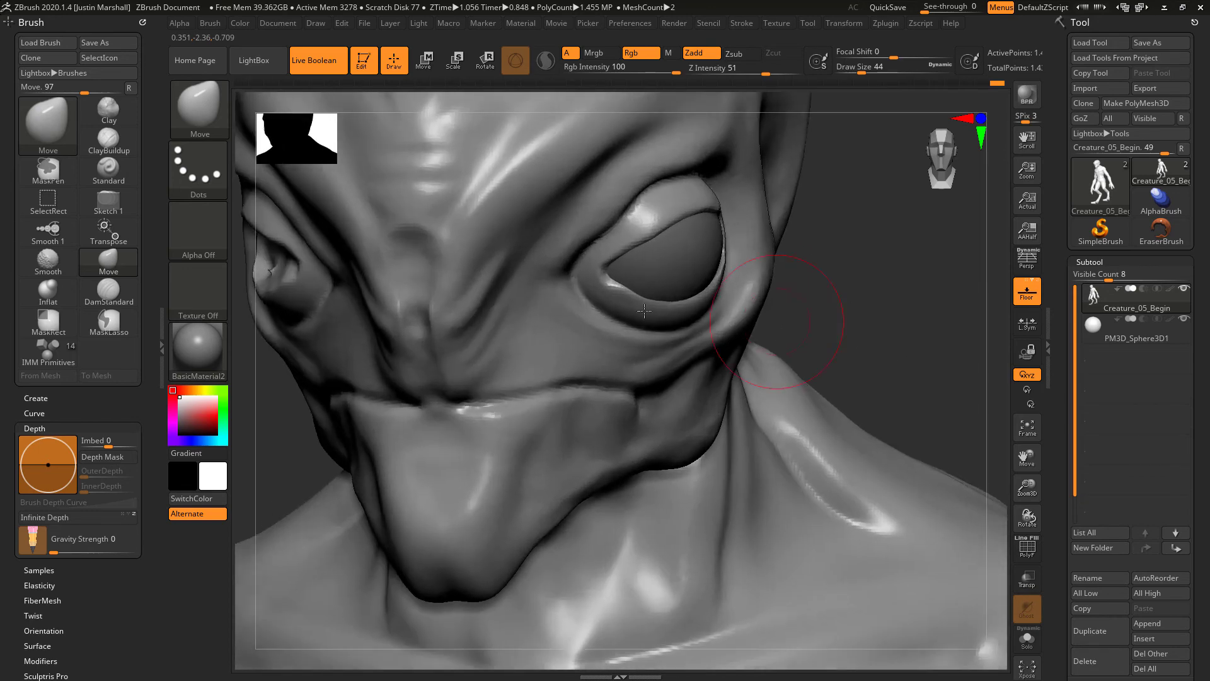
{"action": "right_click_drag", "start_coordinate": [605, 274], "coordinate": [722, 206]}
{"action": "left_click_drag", "start_coordinate": [733, 201], "coordinate": [619, 262], "text": "shift"}
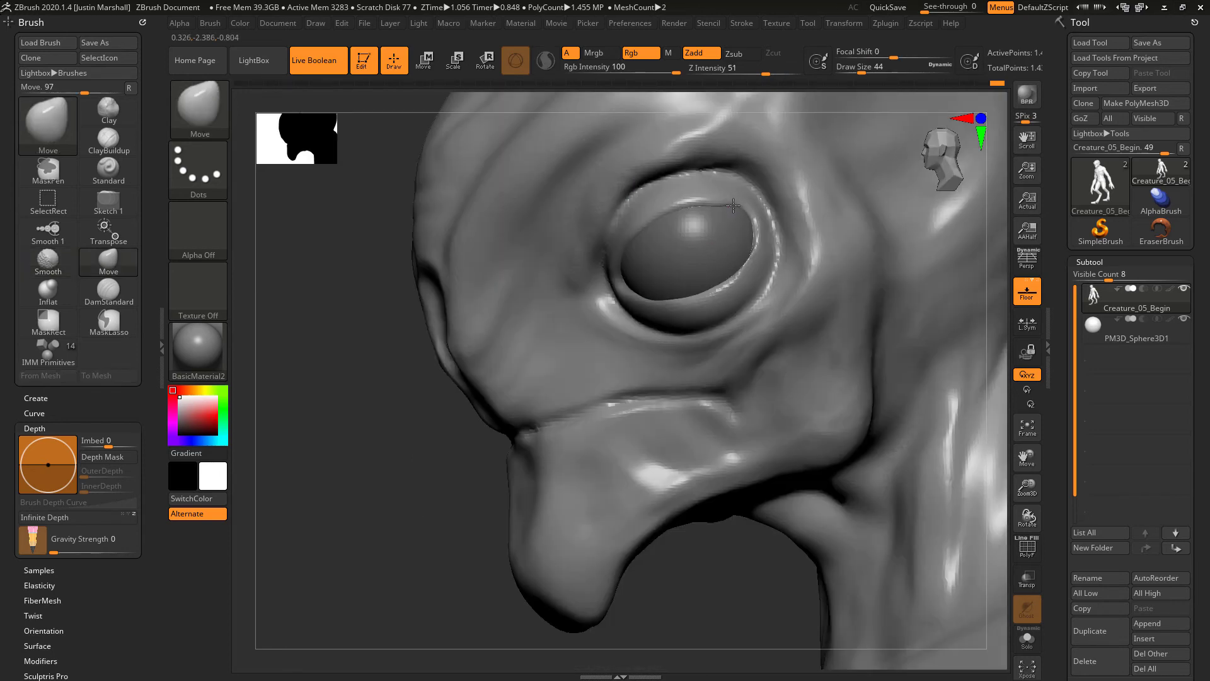
{"action": "mouse_move", "coordinate": [750, 202]}
{"action": "left_mouse_down"}
{"action": "mouse_move", "coordinate": [769, 216]}
{"action": "mouse_move", "coordinate": [808, 185]}
{"action": "left_mouse_up"}
{"action": "left_click_drag", "start_coordinate": [761, 147], "coordinate": [768, 141]}
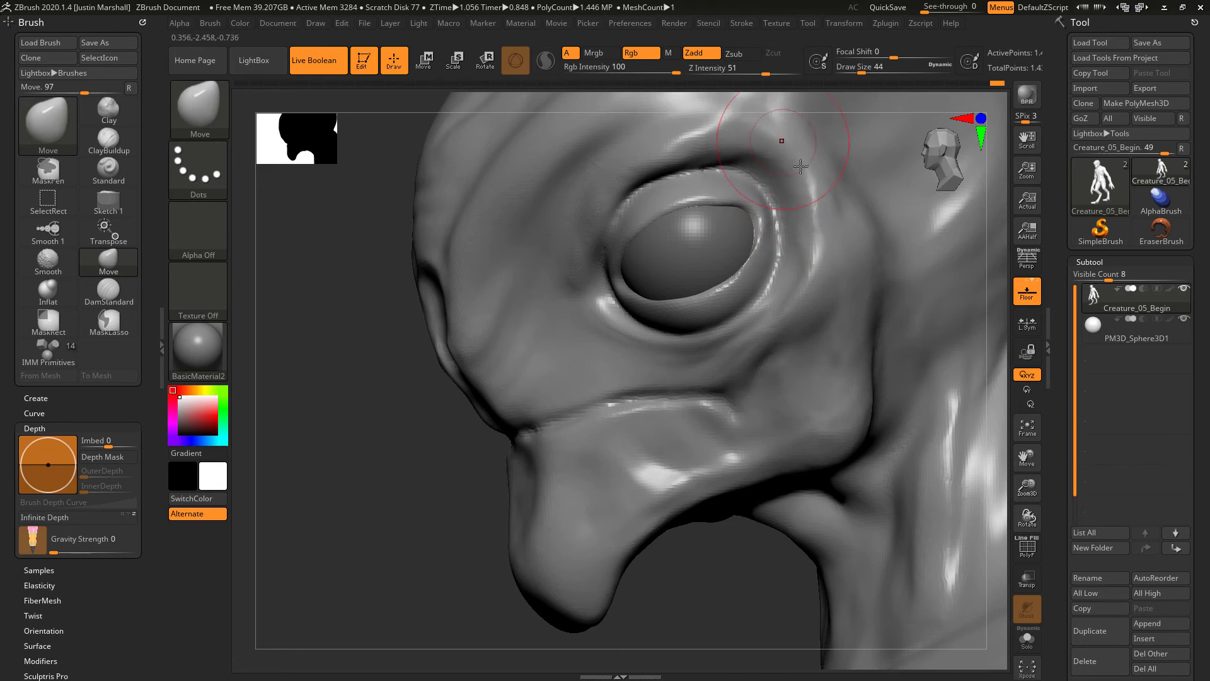
{"action": "left_click_drag", "start_coordinate": [821, 221], "coordinate": [832, 260]}
{"action": "mouse_move", "coordinate": [731, 285]}
{"action": "left_mouse_down", "text": "shift"}
{"action": "mouse_move", "coordinate": [752, 277]}
{"action": "mouse_move", "coordinate": [752, 225]}
{"action": "left_mouse_up", "text": "shift"}
{"action": "left_click_drag", "start_coordinate": [655, 302], "coordinate": [665, 305]}
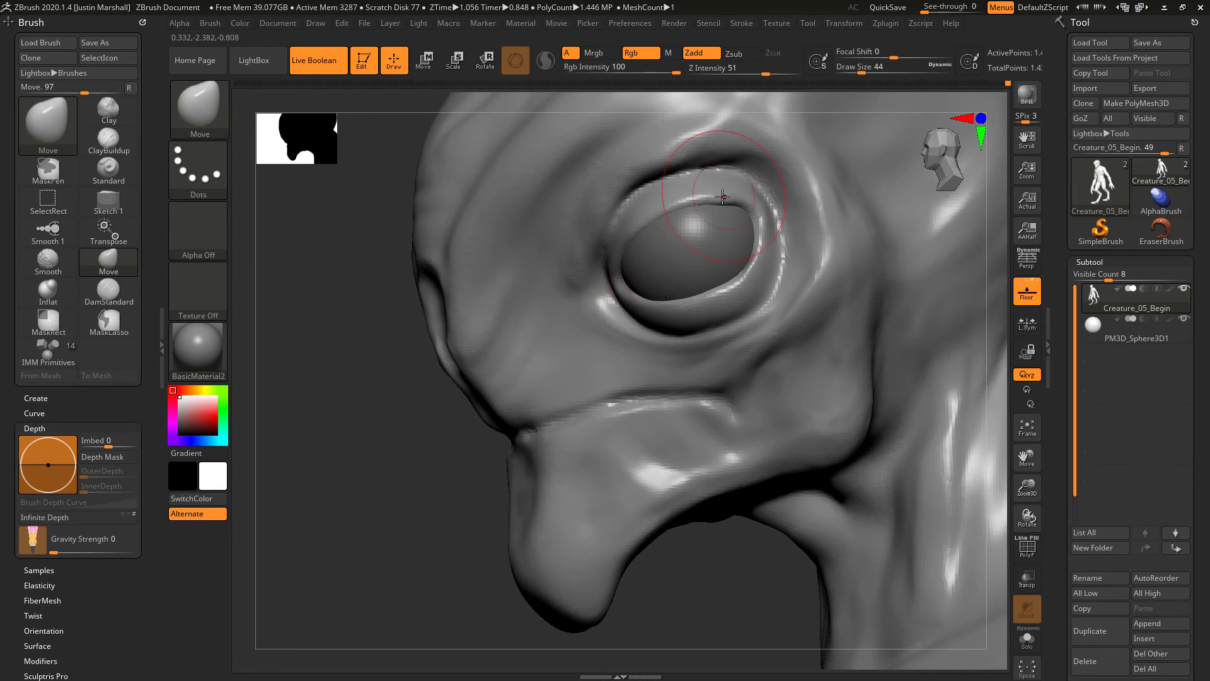
- Mirror the Creature_05_Begin subtool with SubTool Master across the X axis, using the Append as new SubTool option
{"action": "left_click_drag", "start_coordinate": [397, 491], "coordinate": [437, 458], "text": "alt"}
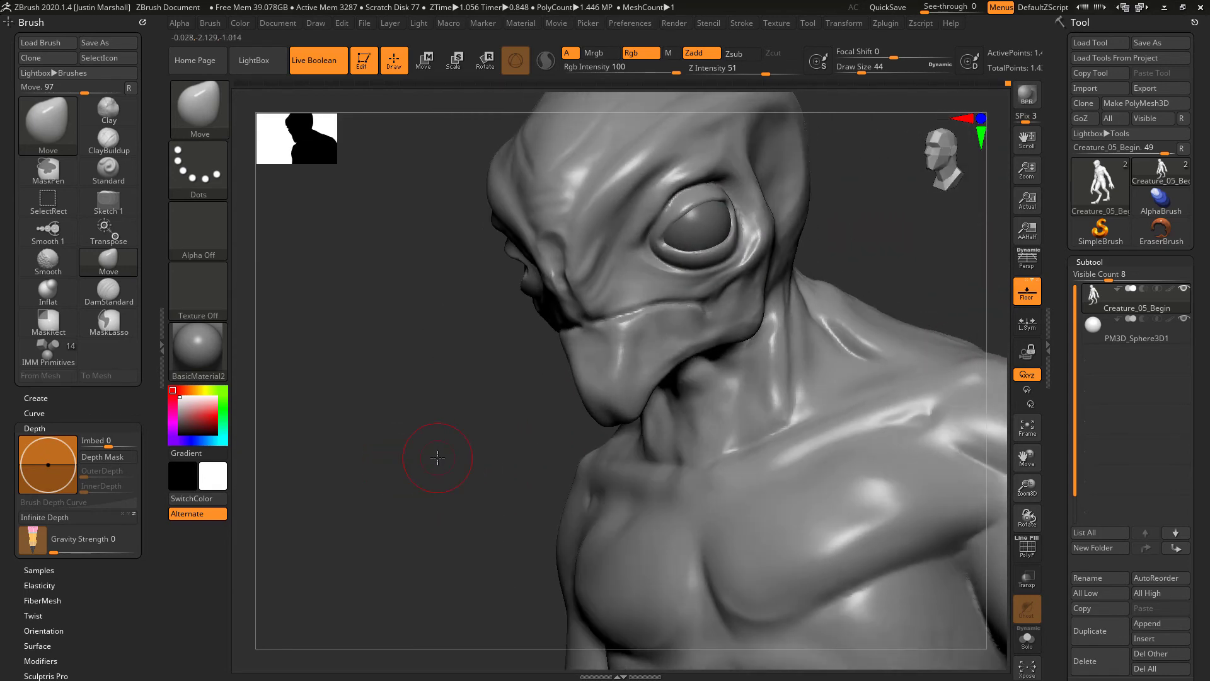
{"action": "scroll", "coordinate": [1078, 420], "scroll_direction": "down", "scroll_amount": 6}
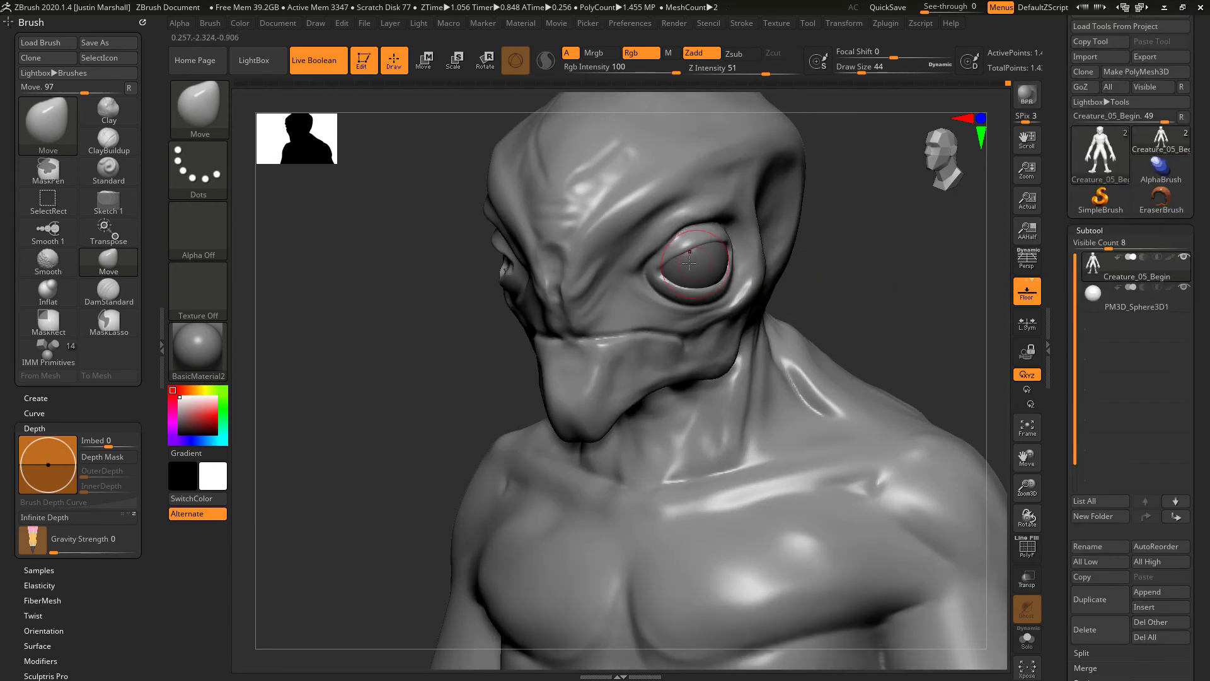
{"action": "left_click_drag", "start_coordinate": [876, 271], "coordinate": [621, 287]}
{"action": "left_click_drag", "start_coordinate": [817, 284], "coordinate": [720, 188]}
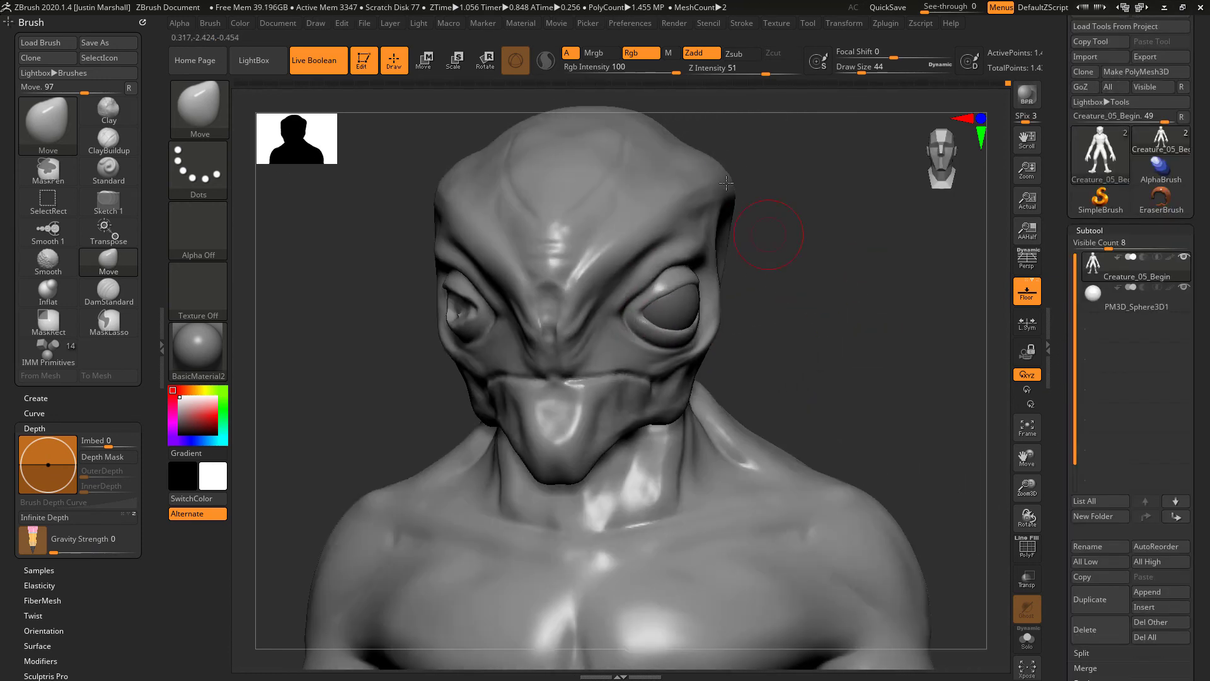
{"action": "left_click", "coordinate": [886, 25]}
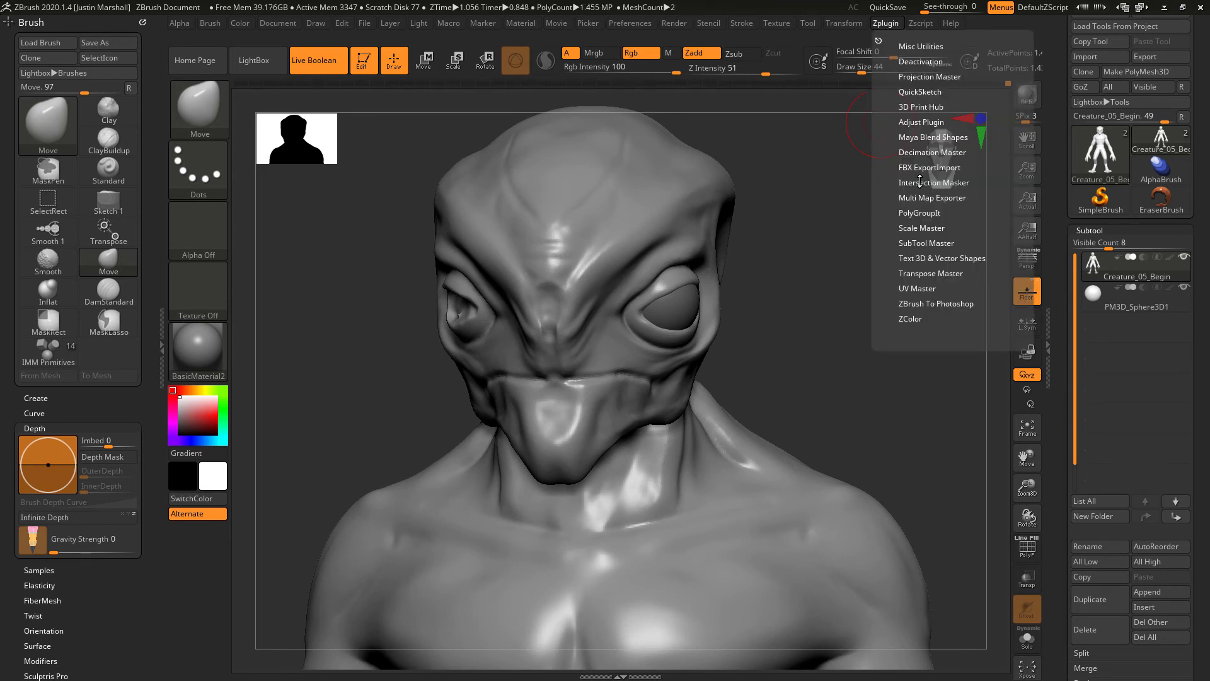
{"action": "left_click", "coordinate": [941, 244]}
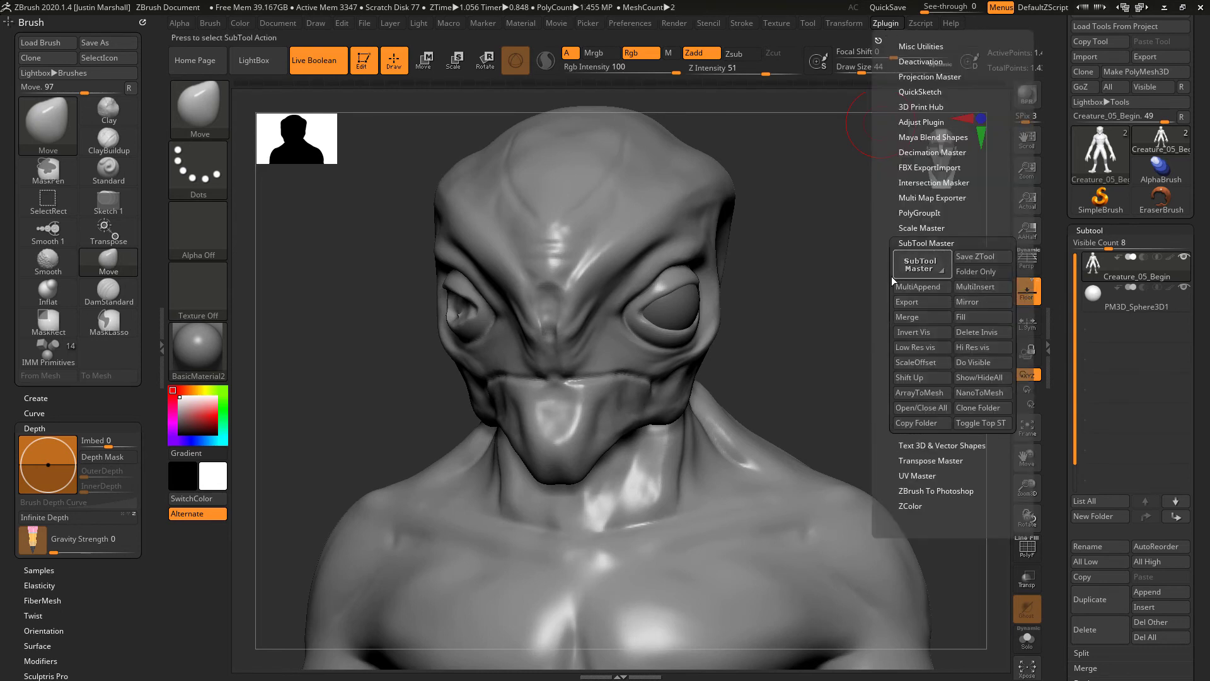
{"action": "left_click", "coordinate": [990, 304]}
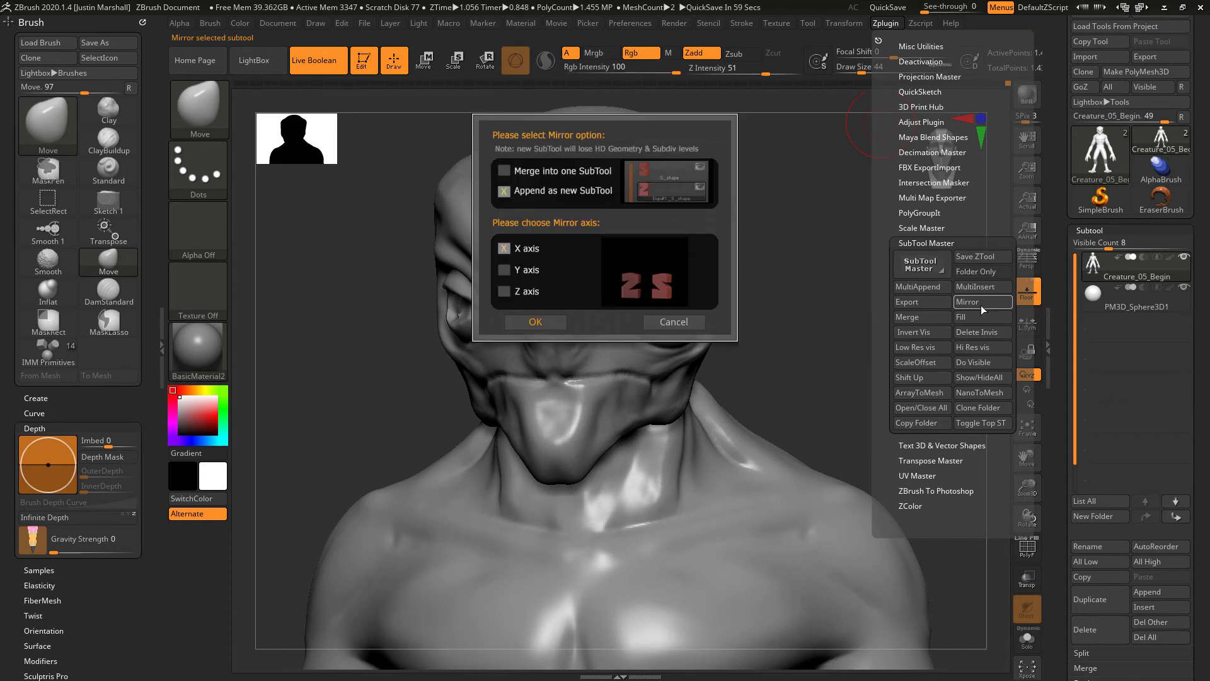
{"action": "left_click", "coordinate": [541, 321]}
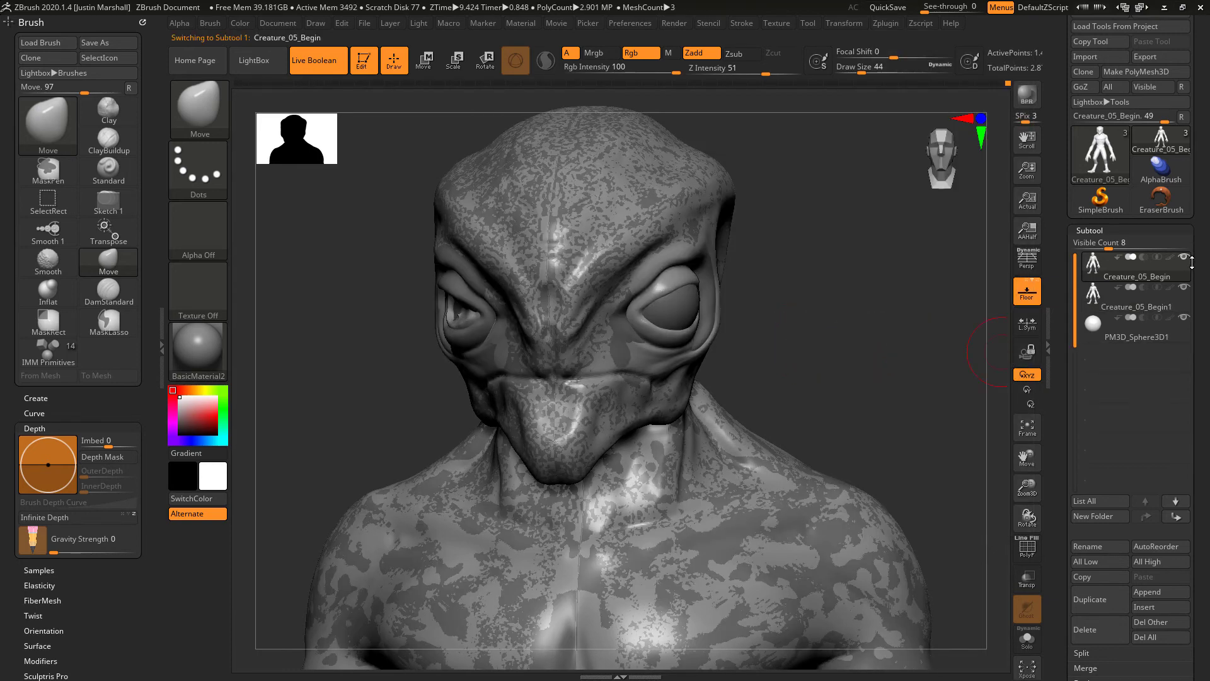
- Hide the original figure, activate the mirrored copy Creature_05_Begin1 and make it symmetrical with Mirror And Weld
{"action": "left_click", "coordinate": [1174, 296]}
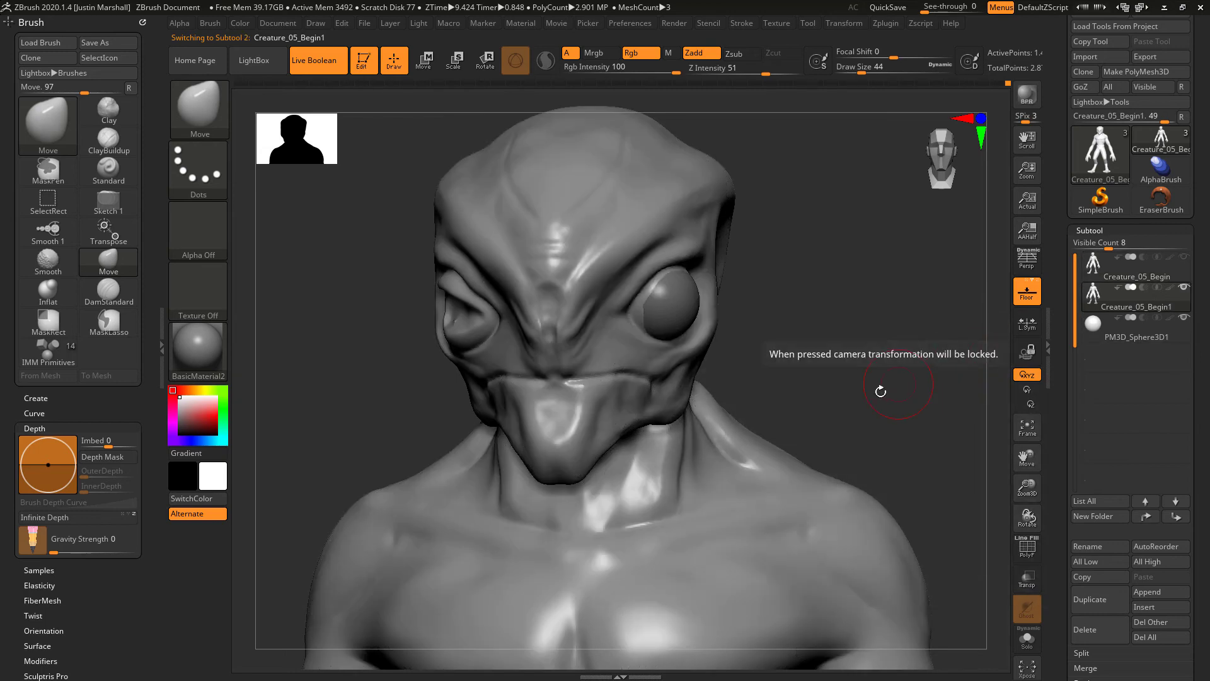
{"action": "left_click_drag", "start_coordinate": [1075, 555], "coordinate": [1078, 449]}
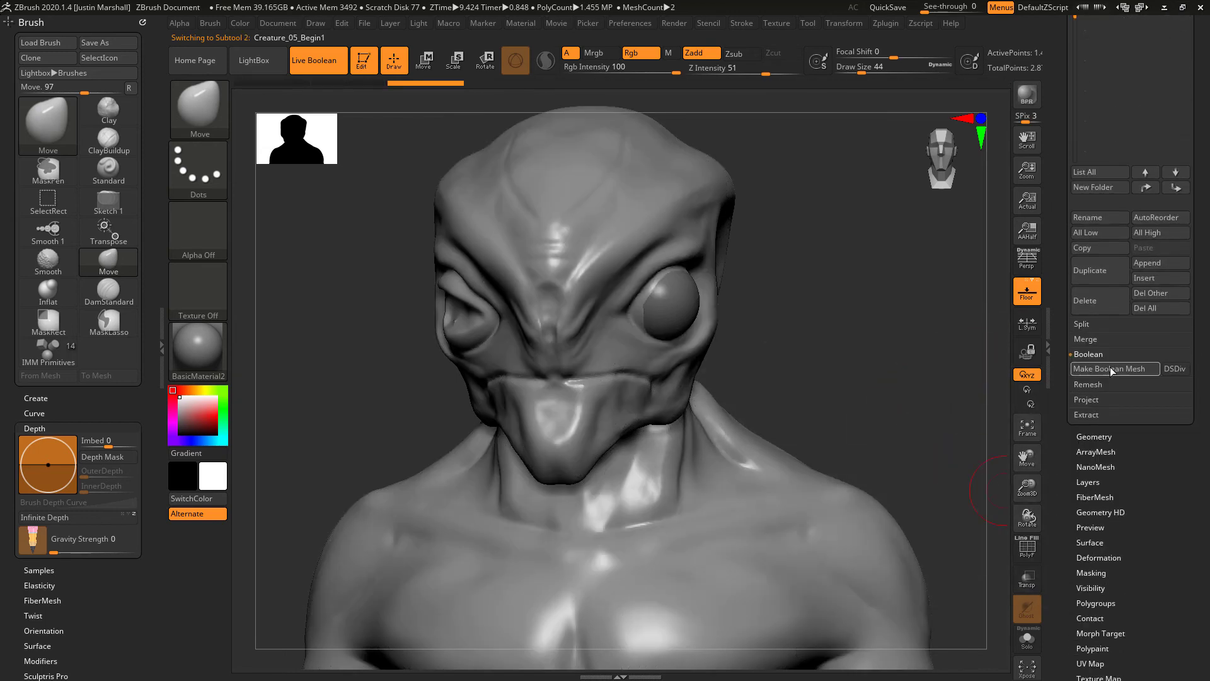
{"action": "left_click", "coordinate": [1095, 436]}
{"action": "scroll", "coordinate": [1081, 270], "scroll_direction": "down", "scroll_amount": 4}
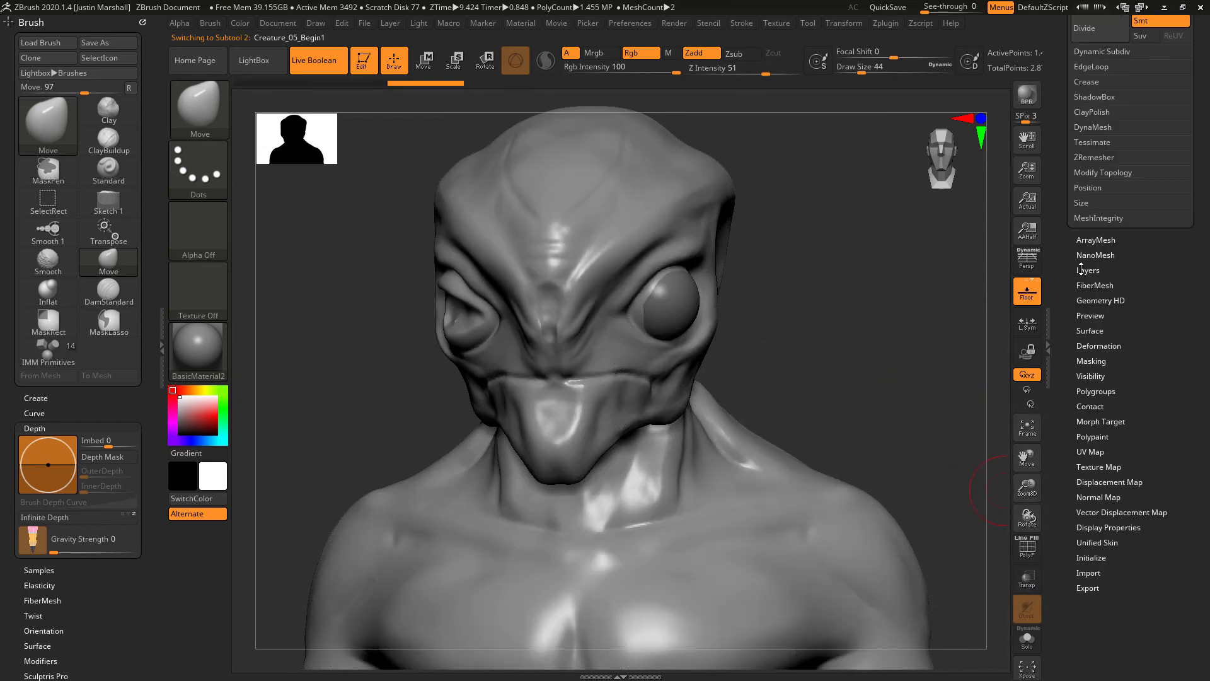
{"action": "left_click", "coordinate": [1120, 176]}
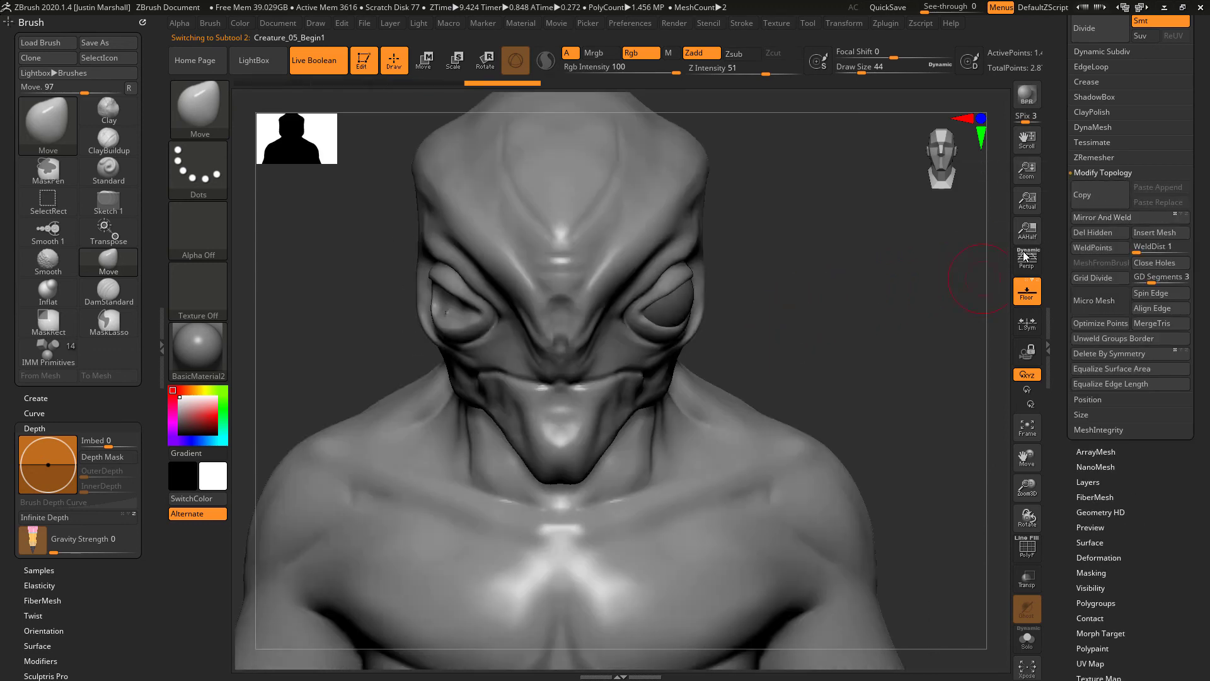
{"action": "left_click_drag", "start_coordinate": [1064, 174], "coordinate": [1072, 469]}
{"action": "left_click", "coordinate": [1097, 197]}
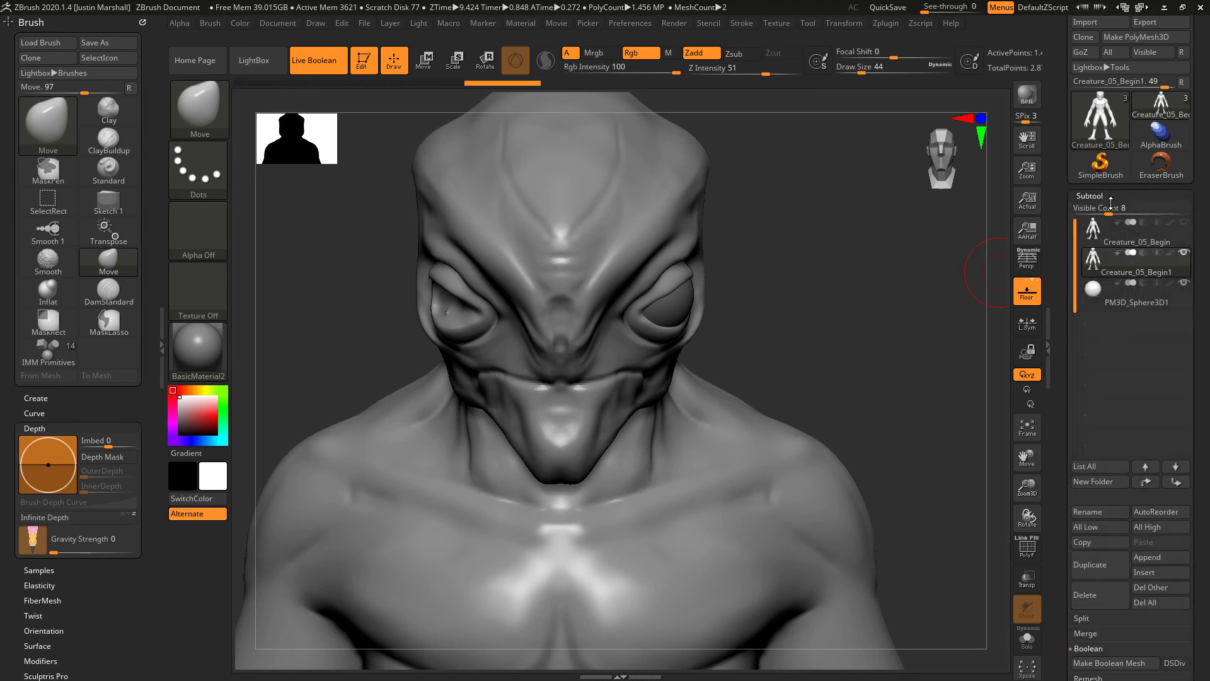
- Mirror the eyeball subtool PM3D_Sphere3D1 with SubTool Master across the X axis, using the Merge into one SubTool option
{"action": "left_click", "coordinate": [1126, 300]}
{"action": "left_click_drag", "start_coordinate": [883, 177], "coordinate": [851, 158]}
{"action": "left_click", "coordinate": [887, 25]}
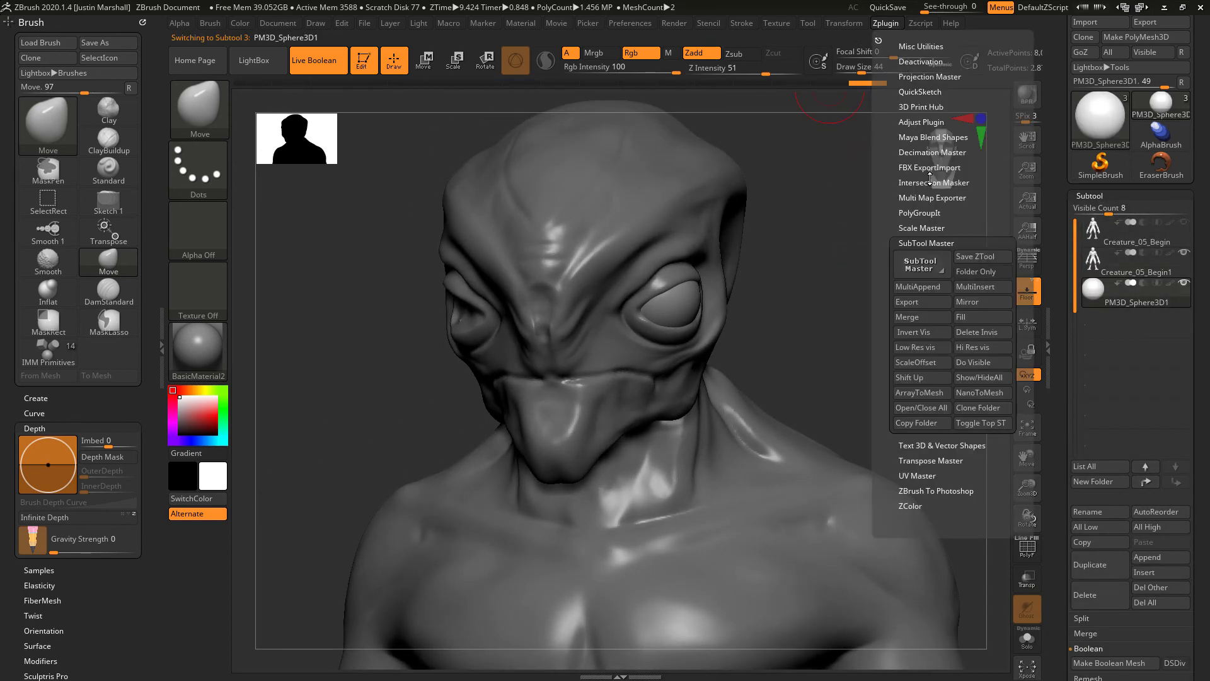
{"action": "left_click", "coordinate": [983, 303]}
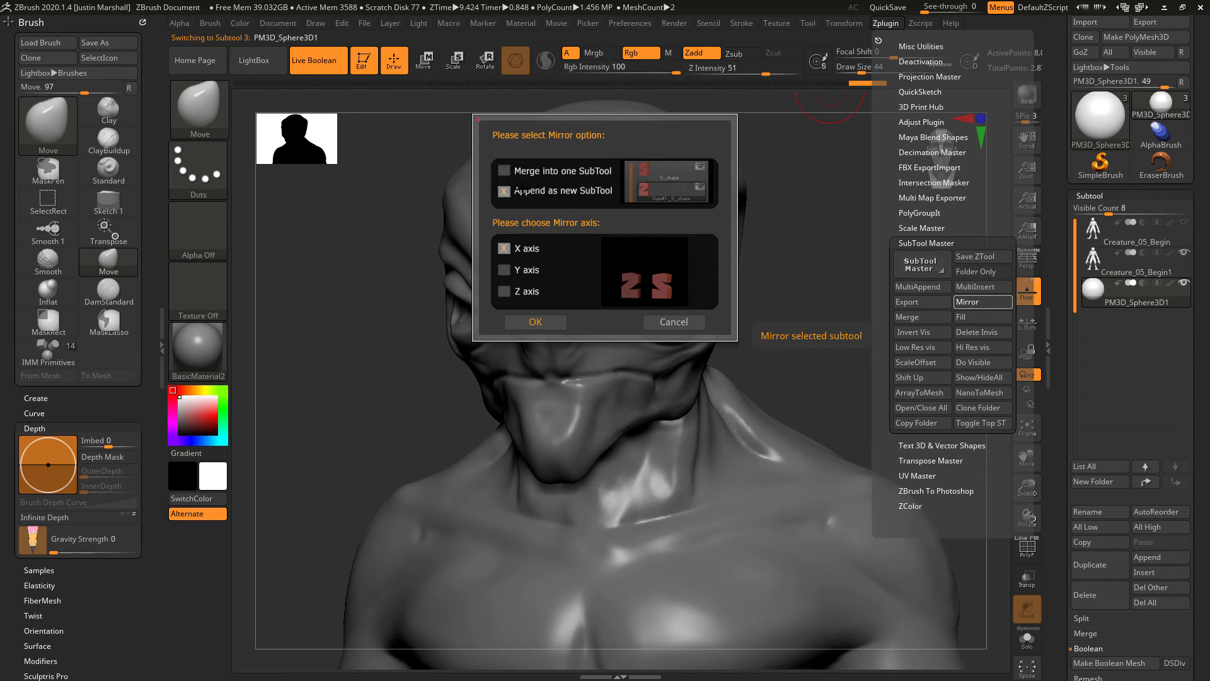
{"action": "left_click", "coordinate": [506, 172]}
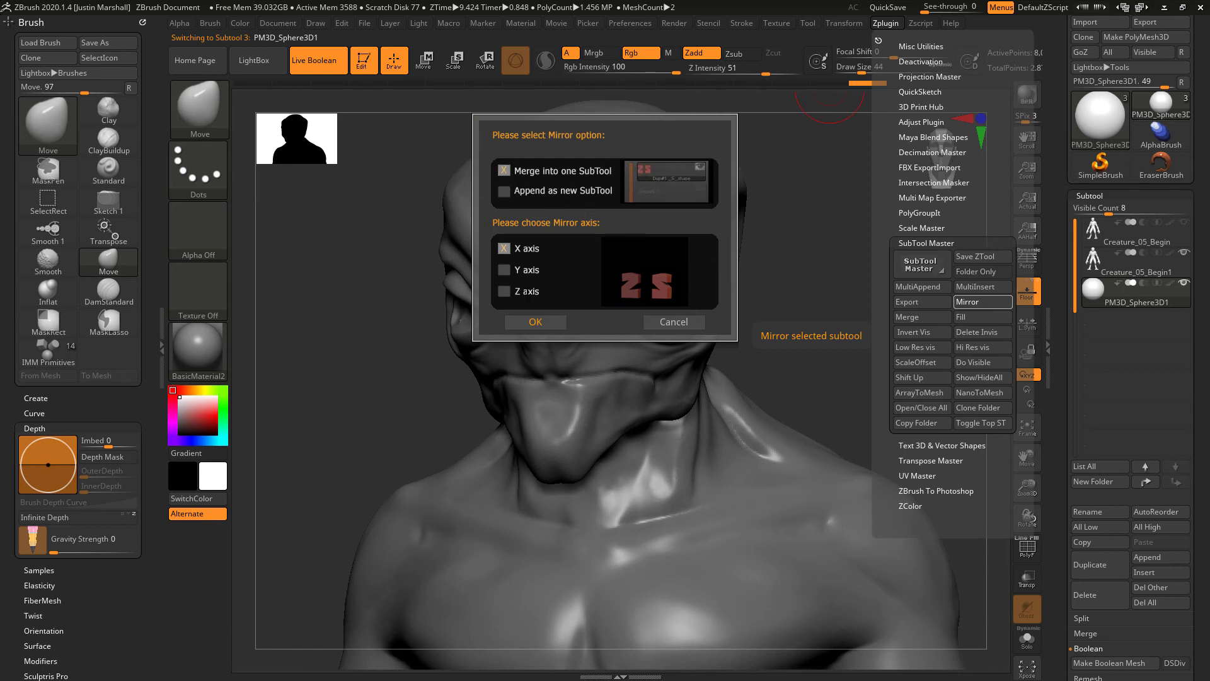
{"action": "left_click", "coordinate": [537, 322]}
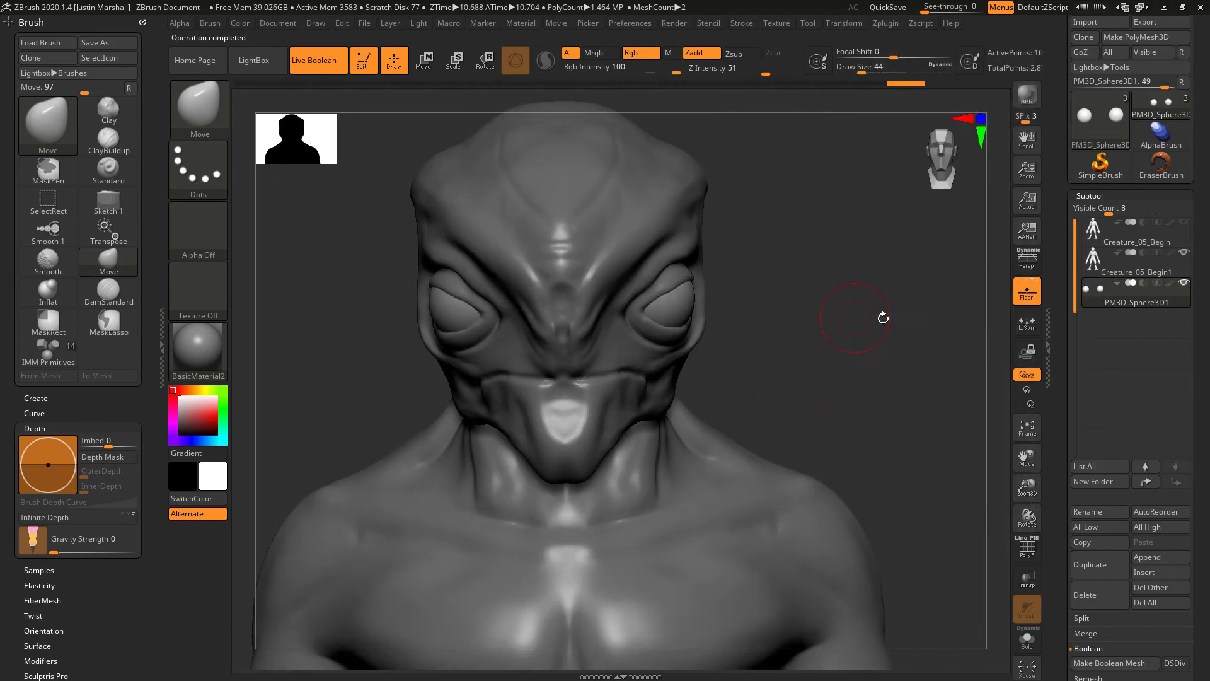
- Delete the original hidden Creature_05_Begin subtool
{"action": "left_click", "coordinate": [1135, 235]}
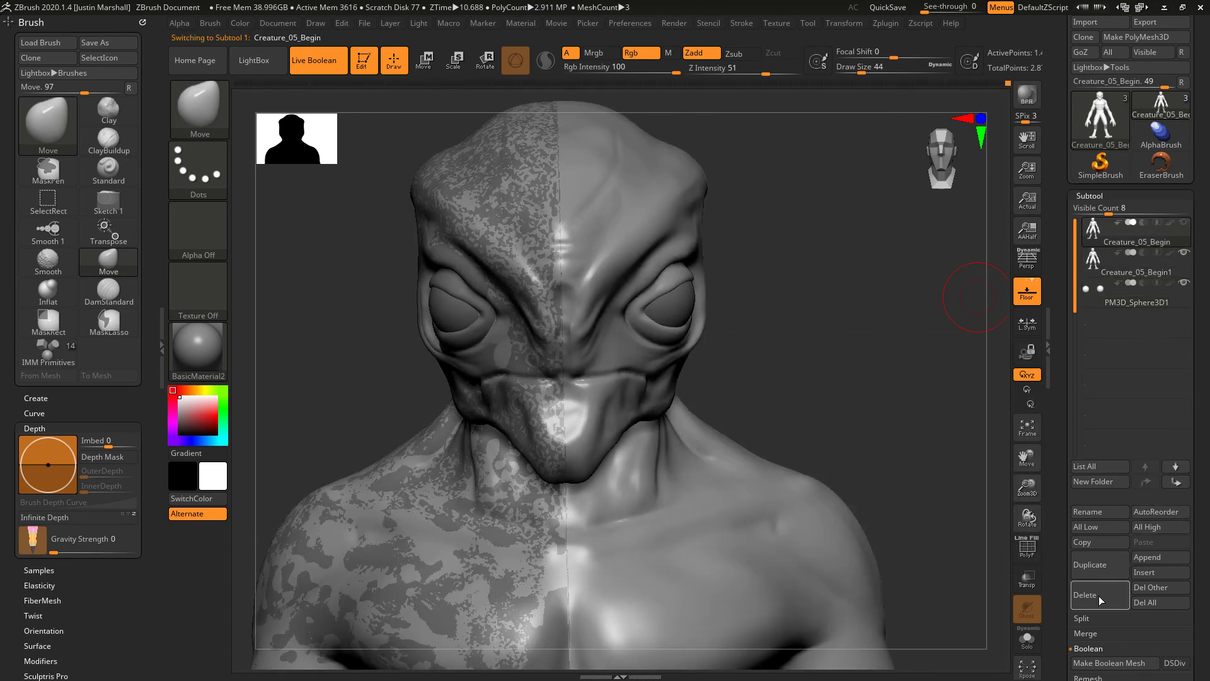
{"action": "left_click", "coordinate": [1099, 596]}
{"action": "left_click", "coordinate": [984, 625]}
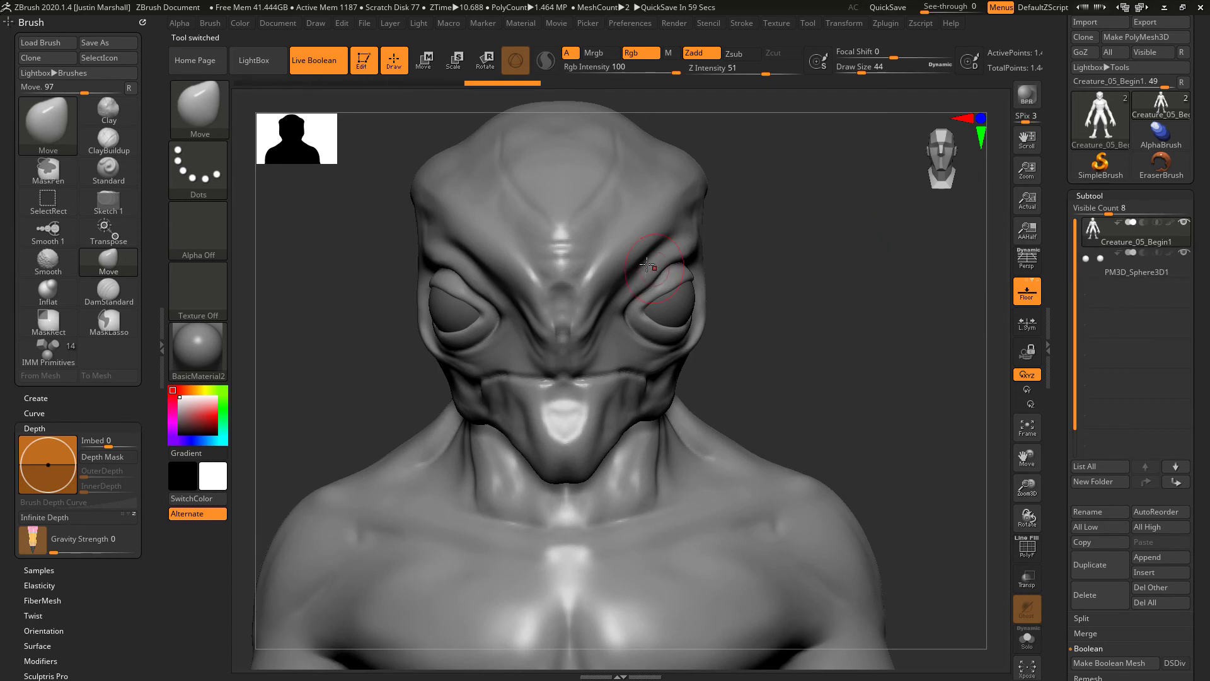
- Activate symmetry for sculpting the Creature_05_Begin1 subtool
{"action": "left_click_drag", "start_coordinate": [816, 284], "coordinate": [714, 275]}
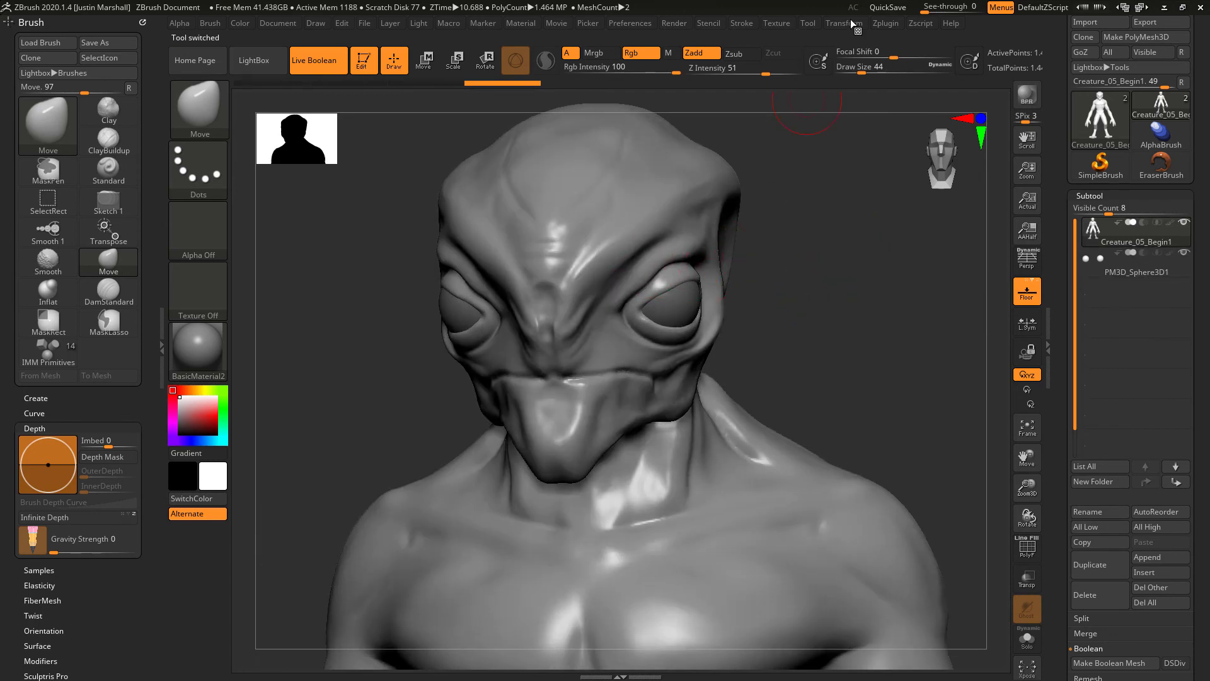
{"action": "mouse_move", "coordinate": [851, 24]}
{"action": "left_click", "coordinate": [888, 384]}
{"action": "left_click_drag", "start_coordinate": [762, 322], "coordinate": [796, 315]}
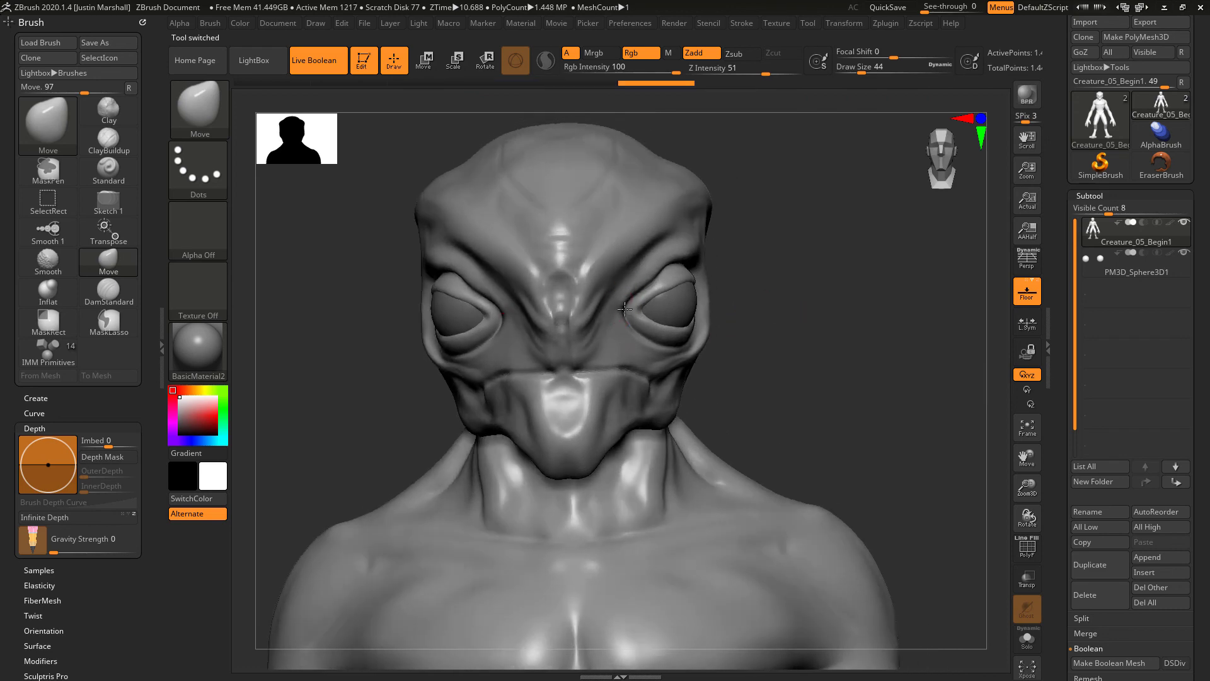
- Choose the ClayBuildup brush, reduce Draw Size to 23, and build up and smooth the skin at the eye's outer corner
{"action": "left_click_drag", "start_coordinate": [690, 327], "coordinate": [658, 295]}
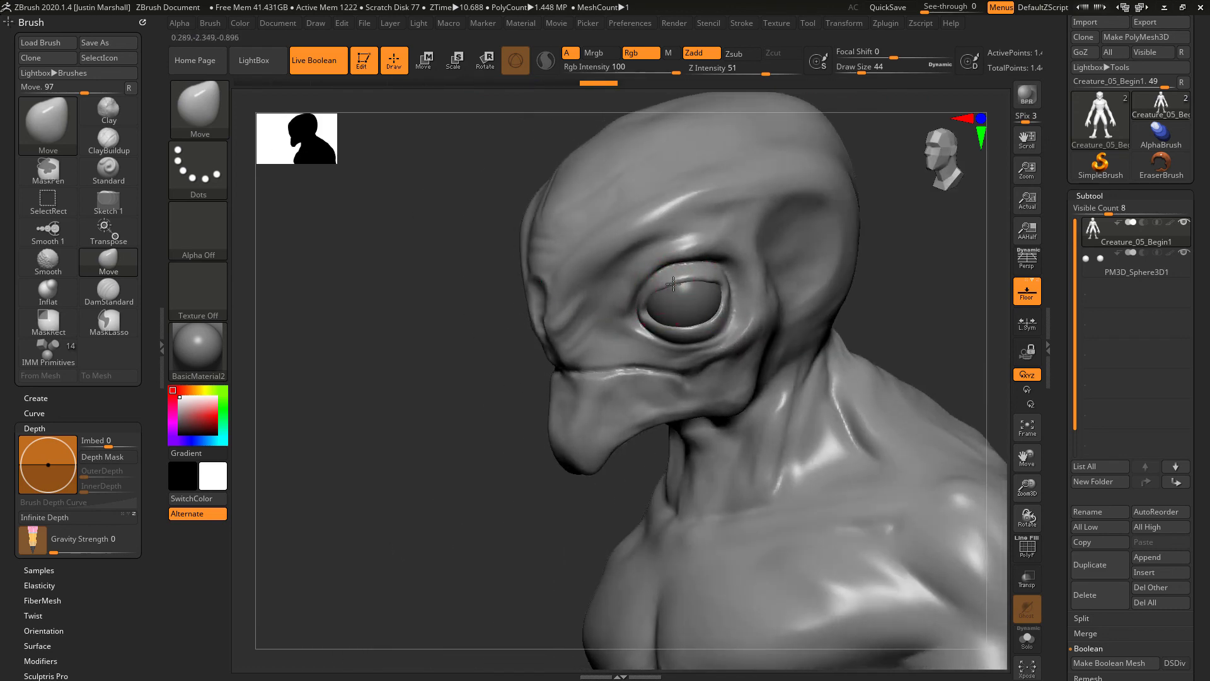
{"action": "mouse_move", "coordinate": [931, 280]}
{"action": "left_mouse_down", "text": "alt"}
{"action": "mouse_move", "coordinate": [964, 297]}
{"action": "mouse_move", "coordinate": [872, 329]}
{"action": "mouse_move", "coordinate": [803, 286]}
{"action": "mouse_move", "coordinate": [891, 387]}
{"action": "left_mouse_up", "text": "alt"}
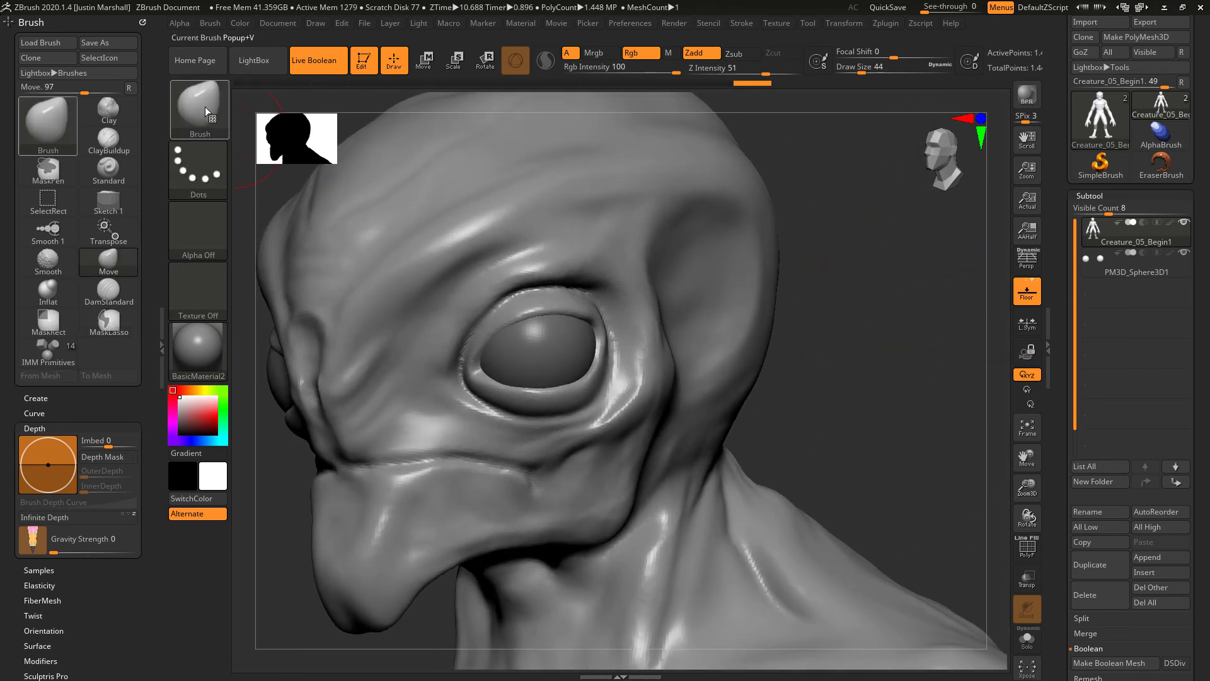
{"action": "left_click", "coordinate": [202, 106]}
{"action": "left_click", "coordinate": [652, 182]}
{"action": "left_click_drag", "start_coordinate": [848, 262], "coordinate": [895, 272]}
{"action": "left_click_drag", "start_coordinate": [859, 71], "coordinate": [850, 71]}
{"action": "left_click_drag", "start_coordinate": [878, 198], "coordinate": [873, 259]}
{"action": "mouse_move", "coordinate": [574, 332]}
{"action": "left_mouse_down"}
{"action": "mouse_move", "coordinate": [571, 300]}
{"action": "mouse_move", "coordinate": [595, 325]}
{"action": "mouse_move", "coordinate": [598, 316]}
{"action": "left_mouse_up"}
{"action": "left_click_drag", "start_coordinate": [851, 72], "coordinate": [854, 72]}
{"action": "left_click_drag", "start_coordinate": [590, 329], "coordinate": [594, 363], "text": "shift"}
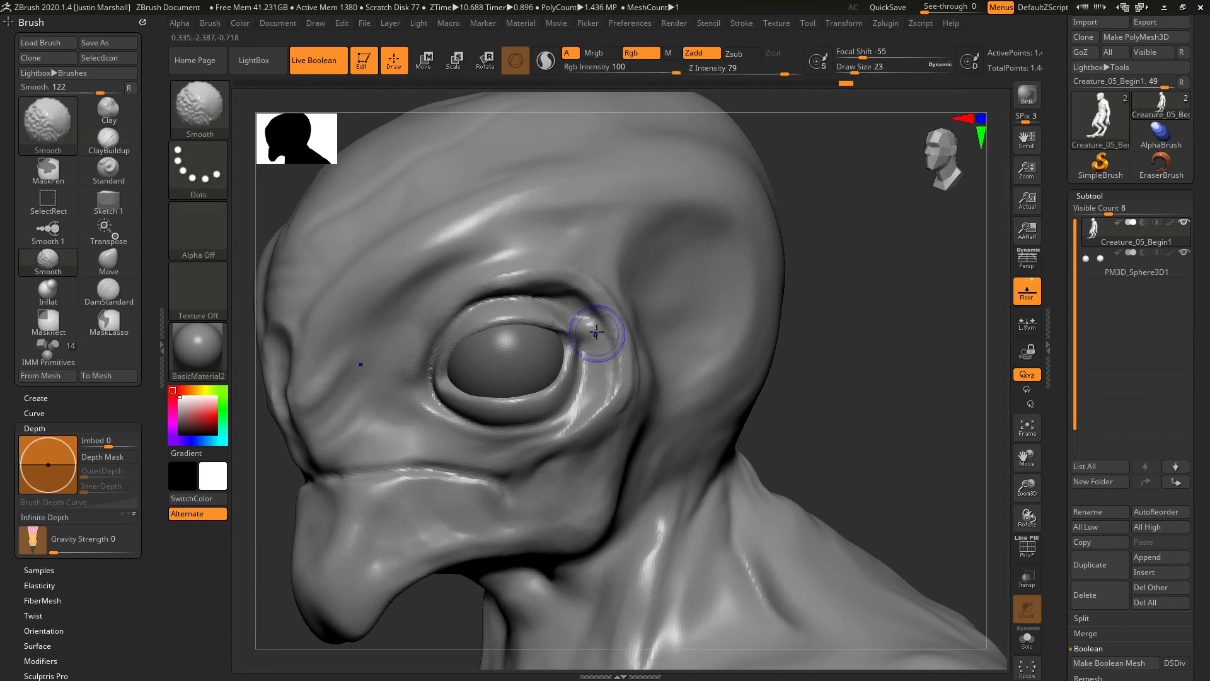
- Add clay where the upper eyelid meets the outer corner and smooth the surrounding lid surface
{"action": "left_click_drag", "start_coordinate": [561, 311], "coordinate": [587, 320]}
{"action": "mouse_move", "coordinate": [587, 322]}
{"action": "left_mouse_down", "text": "shift"}
{"action": "mouse_move", "coordinate": [561, 313]}
{"action": "mouse_move", "coordinate": [590, 321]}
{"action": "left_mouse_up", "text": "shift"}
{"action": "mouse_move", "coordinate": [515, 310]}
{"action": "left_mouse_down", "text": "shift"}
{"action": "mouse_move", "coordinate": [612, 333]}
{"action": "mouse_move", "coordinate": [618, 366]}
{"action": "left_mouse_up", "text": "shift"}
{"action": "mouse_move", "coordinate": [838, 229]}
{"action": "left_mouse_down", "text": "ctrl"}
{"action": "mouse_move", "coordinate": [830, 279]}
{"action": "mouse_move", "coordinate": [726, 306]}
{"action": "left_mouse_up", "text": "ctrl"}
- Build up the lower eyelid near the inner corner of the eye and smooth it
{"action": "left_click_drag", "start_coordinate": [811, 292], "coordinate": [640, 347], "text": "alt"}
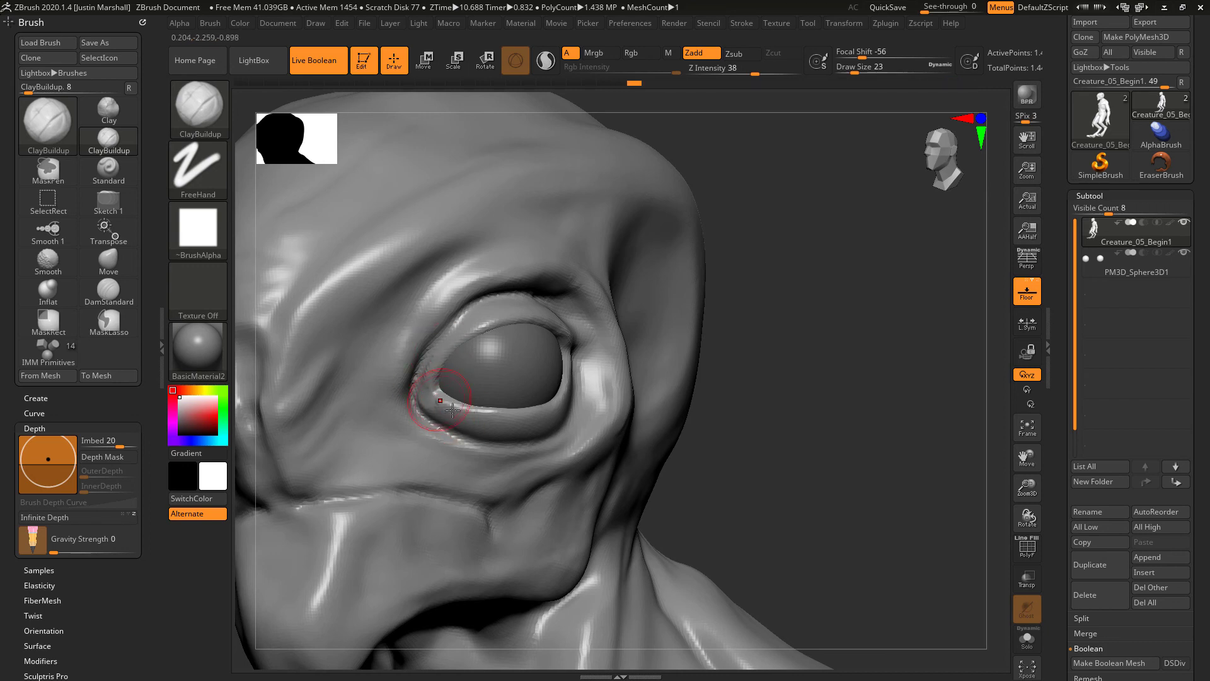
{"action": "key", "text": "shift"}
{"action": "mouse_move", "coordinate": [425, 410]}
{"action": "left_mouse_down", "text": "shift"}
{"action": "mouse_move", "coordinate": [517, 438]}
{"action": "mouse_move", "coordinate": [453, 411]}
{"action": "mouse_move", "coordinate": [465, 437]}
{"action": "left_mouse_up", "text": "shift"}
{"action": "key", "text": "shift"}
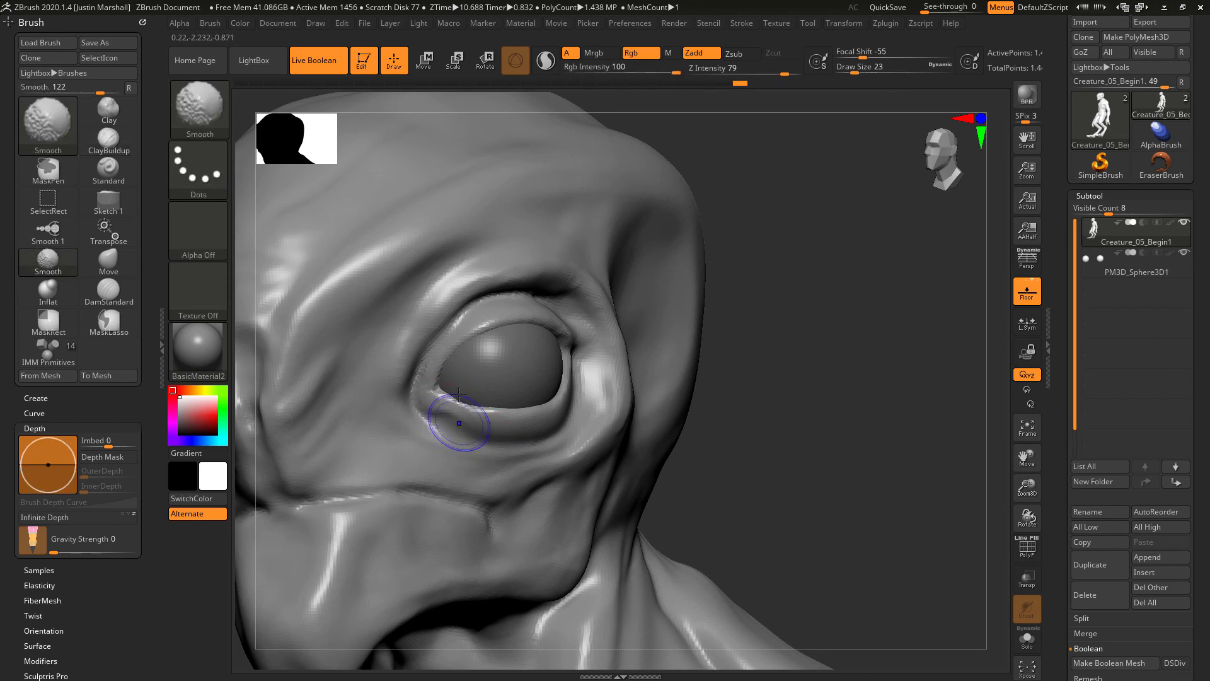
- Build a raised fold above the upper eyelid from the inner corner up to the temple and smooth it
{"action": "mouse_move", "coordinate": [417, 389]}
{"action": "left_mouse_down", "text": "shift"}
{"action": "mouse_move", "coordinate": [432, 354]}
{"action": "mouse_move", "coordinate": [375, 388]}
{"action": "mouse_move", "coordinate": [503, 268]}
{"action": "left_mouse_up", "text": "shift"}
{"action": "mouse_move", "coordinate": [415, 361]}
{"action": "left_mouse_down"}
{"action": "mouse_move", "coordinate": [466, 306]}
{"action": "mouse_move", "coordinate": [561, 281]}
{"action": "mouse_move", "coordinate": [511, 267]}
{"action": "left_mouse_up"}
{"action": "left_click_drag", "start_coordinate": [418, 322], "coordinate": [492, 277]}
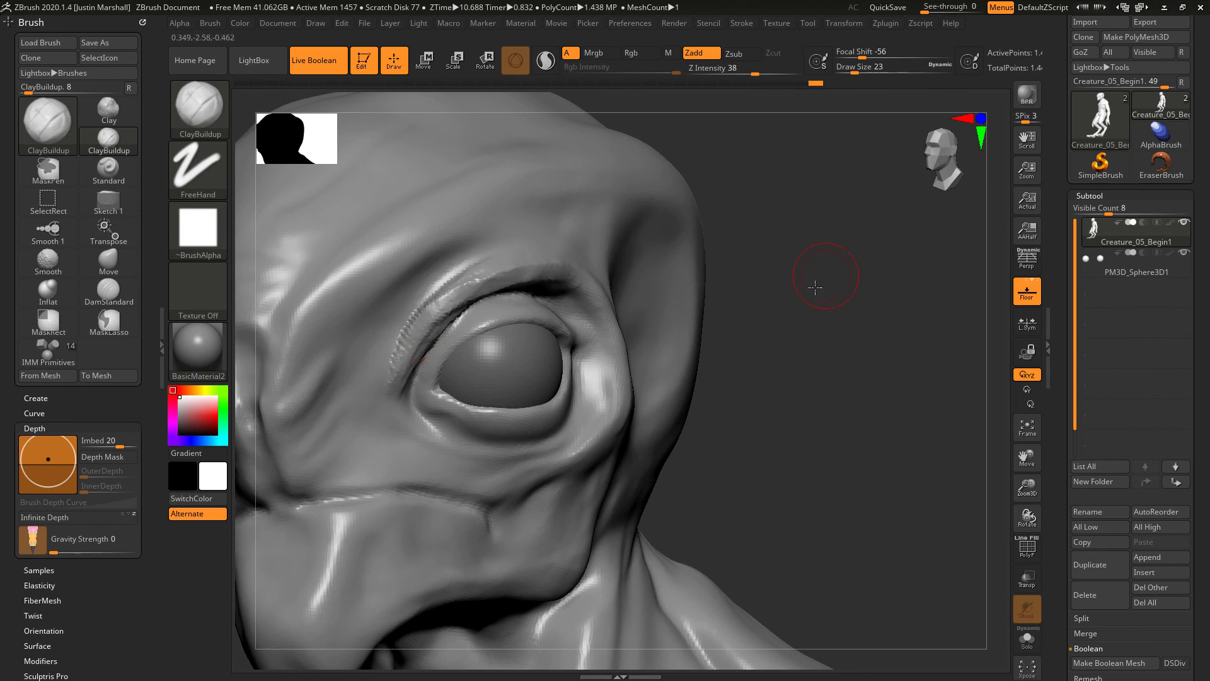
{"action": "left_click_drag", "start_coordinate": [818, 282], "coordinate": [778, 285]}
{"action": "mouse_move", "coordinate": [428, 306]}
{"action": "left_mouse_down"}
{"action": "mouse_move", "coordinate": [598, 235]}
{"action": "mouse_move", "coordinate": [627, 195]}
{"action": "mouse_move", "coordinate": [618, 202]}
{"action": "left_mouse_up"}
{"action": "mouse_move", "coordinate": [612, 264]}
{"action": "left_mouse_down"}
{"action": "mouse_move", "coordinate": [616, 215]}
{"action": "mouse_move", "coordinate": [612, 260]}
{"action": "mouse_move", "coordinate": [596, 249]}
{"action": "left_mouse_up"}
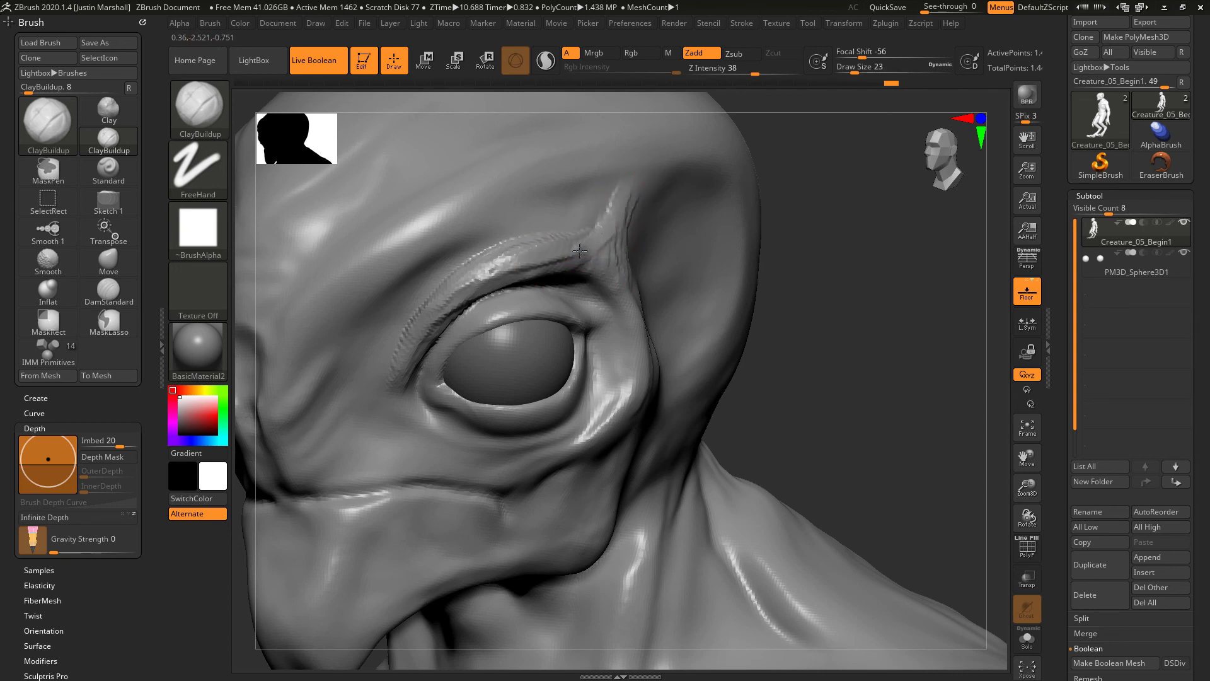
{"action": "key", "text": "shift"}
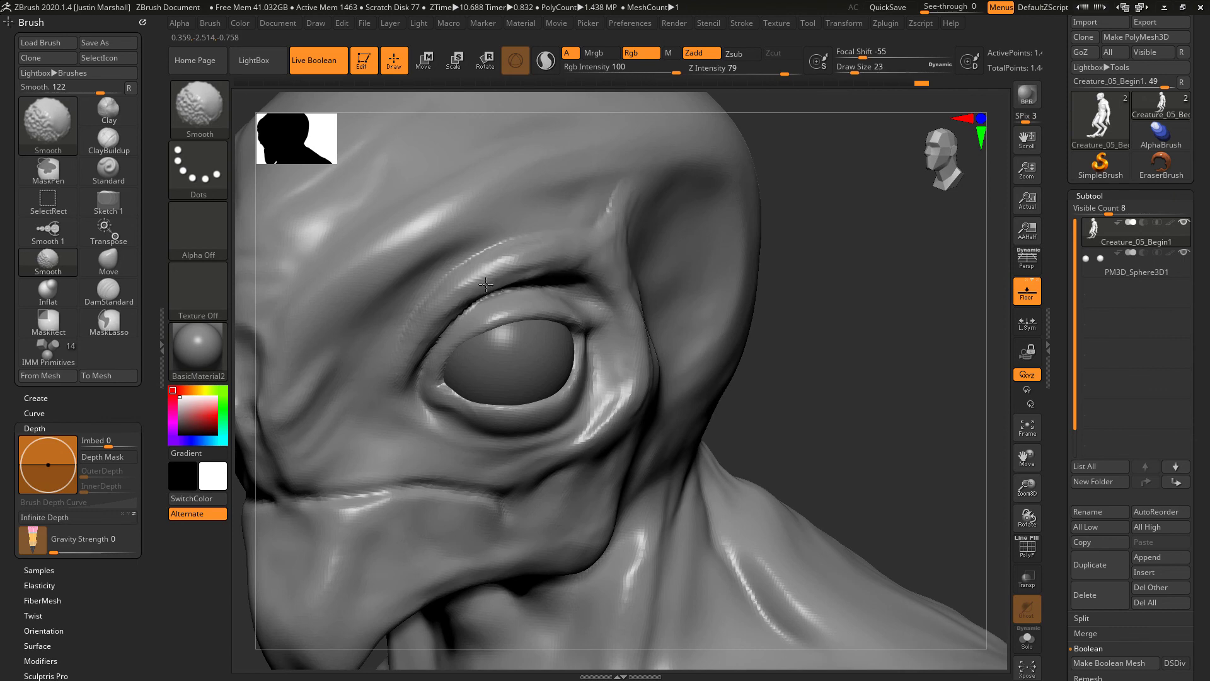
{"action": "left_click_drag", "start_coordinate": [468, 290], "coordinate": [482, 283], "text": "shift"}
- Sculpt diagonal wrinkles running from the nose bridge towards the eye and soften them
{"action": "mouse_move", "coordinate": [840, 348]}
{"action": "left_mouse_down"}
{"action": "mouse_move", "coordinate": [809, 306]}
{"action": "mouse_move", "coordinate": [813, 341]}
{"action": "left_mouse_up"}
{"action": "left_click_drag", "start_coordinate": [345, 387], "coordinate": [410, 318]}
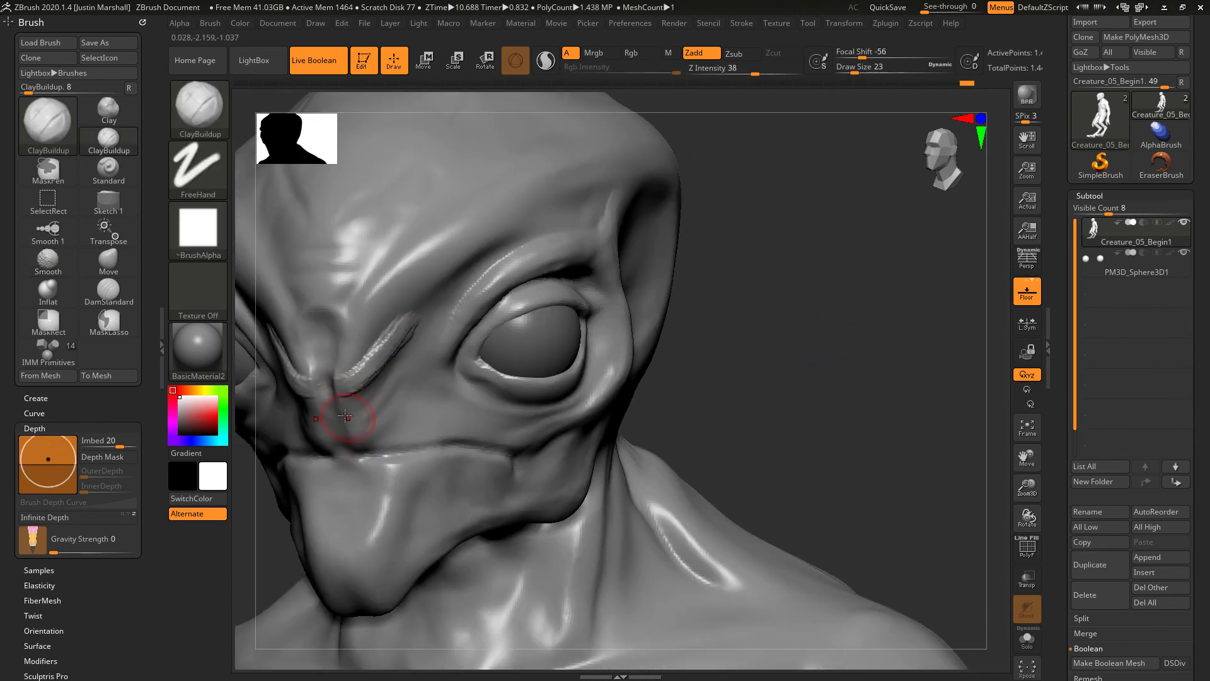
{"action": "left_click_drag", "start_coordinate": [345, 406], "coordinate": [406, 358]}
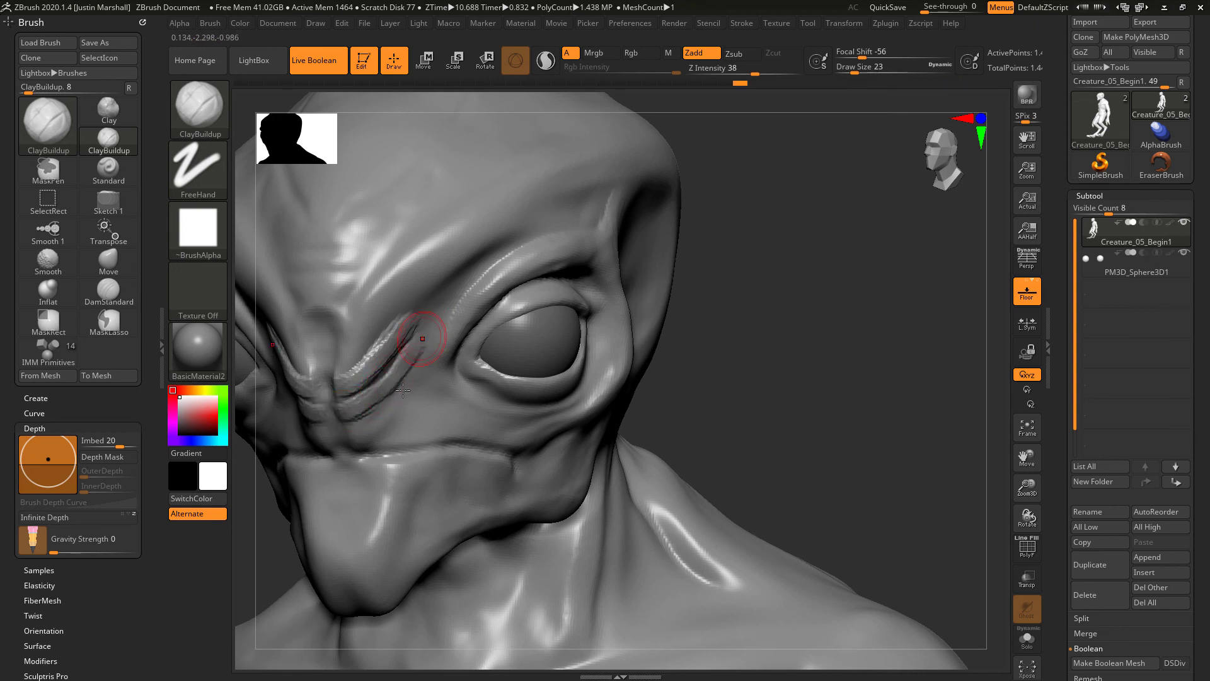
{"action": "mouse_move", "coordinate": [319, 432]}
{"action": "left_mouse_down"}
{"action": "mouse_move", "coordinate": [378, 405]}
{"action": "mouse_move", "coordinate": [406, 352]}
{"action": "mouse_move", "coordinate": [434, 329]}
{"action": "mouse_move", "coordinate": [324, 405]}
{"action": "mouse_move", "coordinate": [385, 345]}
{"action": "mouse_move", "coordinate": [367, 427]}
{"action": "left_mouse_up"}
{"action": "left_click_drag", "start_coordinate": [352, 358], "coordinate": [387, 401], "text": "shift"}
- Sculpt a row of vertical ridges along the side of the snout beneath the mouth line and smooth them
{"action": "mouse_move", "coordinate": [946, 252]}
{"action": "left_mouse_down"}
{"action": "mouse_move", "coordinate": [905, 263]}
{"action": "mouse_move", "coordinate": [918, 259]}
{"action": "left_mouse_up"}
{"action": "left_click_drag", "start_coordinate": [384, 398], "coordinate": [395, 478]}
{"action": "mouse_move", "coordinate": [458, 465]}
{"action": "left_mouse_down", "text": "shift"}
{"action": "mouse_move", "coordinate": [411, 467]}
{"action": "mouse_move", "coordinate": [408, 408]}
{"action": "mouse_move", "coordinate": [517, 444]}
{"action": "mouse_move", "coordinate": [497, 409]}
{"action": "mouse_move", "coordinate": [505, 429]}
{"action": "mouse_move", "coordinate": [536, 419]}
{"action": "left_mouse_up", "text": "shift"}
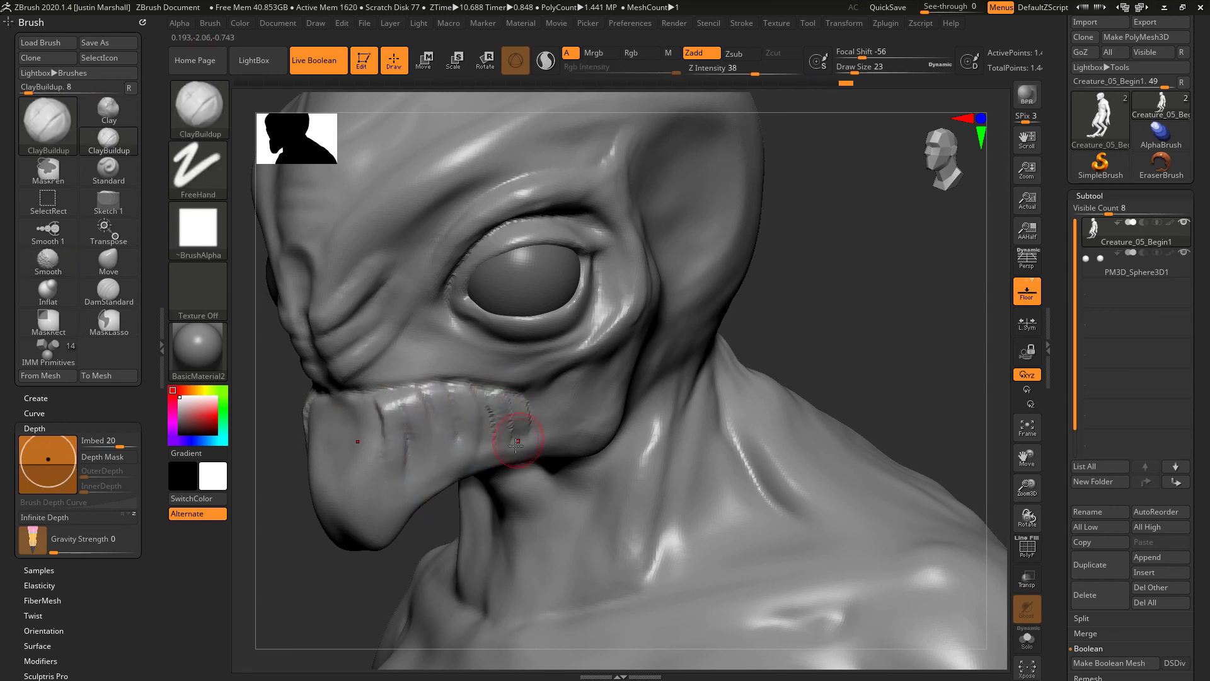
- Build up and smooth the form in the temple area behind the eye
{"action": "mouse_move", "coordinate": [865, 297]}
{"action": "left_mouse_down", "text": "alt"}
{"action": "mouse_move", "coordinate": [613, 256]}
{"action": "mouse_move", "coordinate": [650, 280]}
{"action": "left_mouse_up", "text": "alt"}
{"action": "mouse_move", "coordinate": [609, 260]}
{"action": "left_mouse_down"}
{"action": "mouse_move", "coordinate": [647, 278]}
{"action": "mouse_move", "coordinate": [642, 314]}
{"action": "mouse_move", "coordinate": [627, 329]}
{"action": "mouse_move", "coordinate": [627, 304]}
{"action": "mouse_move", "coordinate": [603, 300]}
{"action": "left_mouse_up"}
{"action": "mouse_move", "coordinate": [596, 271]}
{"action": "left_mouse_down", "text": "shift"}
{"action": "mouse_move", "coordinate": [641, 293]}
{"action": "mouse_move", "coordinate": [644, 243]}
{"action": "mouse_move", "coordinate": [657, 267]}
{"action": "mouse_move", "coordinate": [631, 336]}
{"action": "left_mouse_up", "text": "shift"}
{"action": "mouse_move", "coordinate": [791, 285]}
{"action": "left_mouse_down"}
{"action": "mouse_move", "coordinate": [819, 278]}
{"action": "mouse_move", "coordinate": [785, 306]}
{"action": "left_mouse_up"}
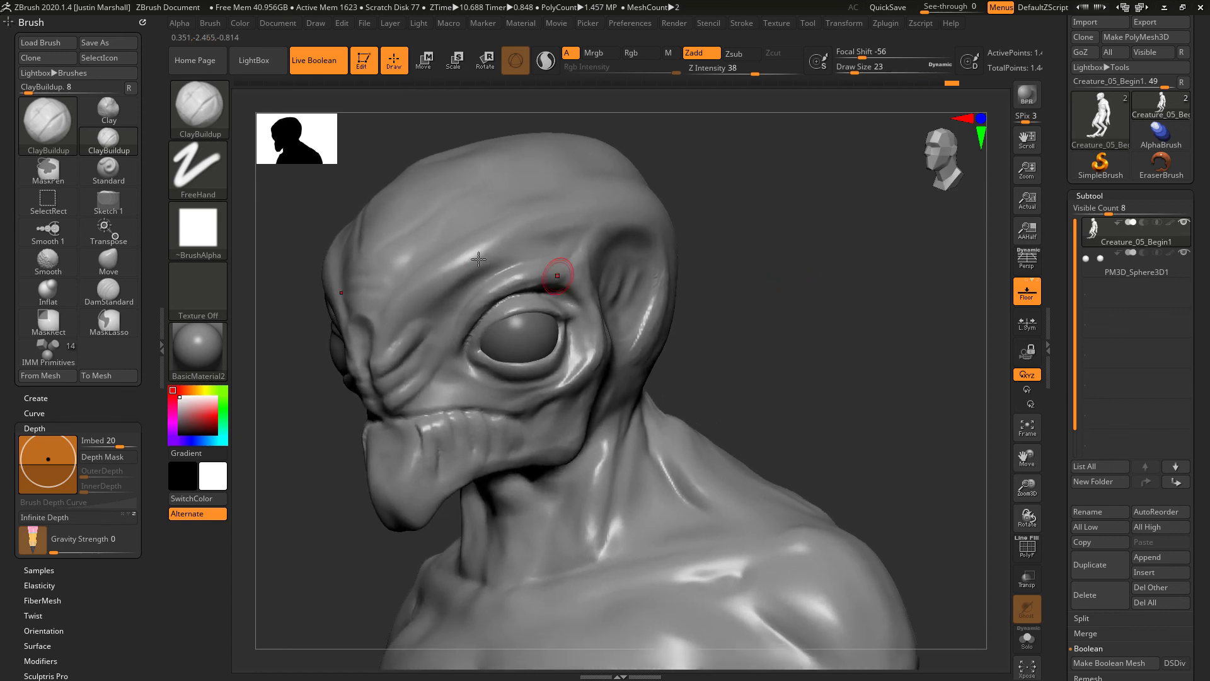
- Switch to the DamStandard brush and carve creases around the eye and the rim of the recess behind it
{"action": "left_click", "coordinate": [202, 107]}
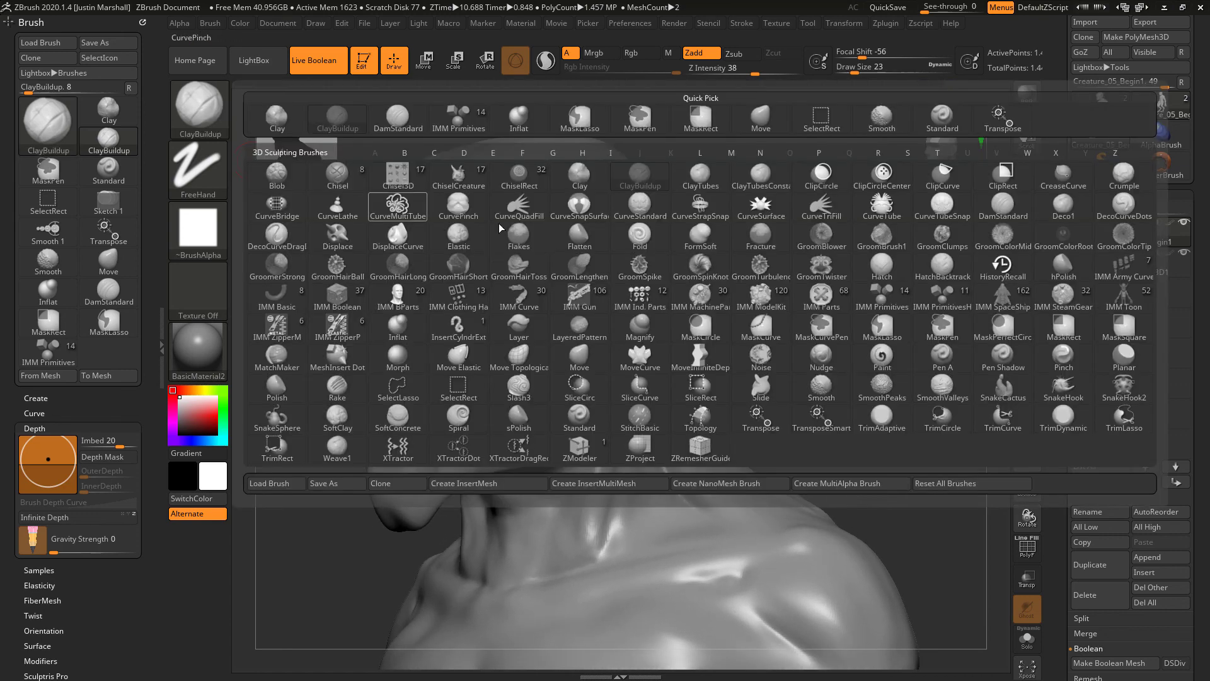
{"action": "left_click", "coordinate": [998, 212]}
{"action": "left_click_drag", "start_coordinate": [800, 286], "coordinate": [779, 319]}
{"action": "mouse_move", "coordinate": [442, 381]}
{"action": "left_mouse_down"}
{"action": "mouse_move", "coordinate": [492, 398]}
{"action": "mouse_move", "coordinate": [548, 372]}
{"action": "mouse_move", "coordinate": [556, 342]}
{"action": "mouse_move", "coordinate": [542, 321]}
{"action": "mouse_move", "coordinate": [561, 321]}
{"action": "mouse_move", "coordinate": [552, 308]}
{"action": "left_mouse_up"}
{"action": "left_click_drag", "start_coordinate": [810, 235], "coordinate": [735, 241]}
{"action": "left_click_drag", "start_coordinate": [610, 310], "coordinate": [673, 341]}
- Carve a vertical crease behind the jaw, beneath the round recess, and smooth its lower end
{"action": "mouse_move", "coordinate": [843, 310]}
{"action": "left_mouse_down", "text": "alt"}
{"action": "mouse_move", "coordinate": [836, 265]}
{"action": "mouse_move", "coordinate": [605, 406]}
{"action": "left_mouse_up", "text": "alt"}
{"action": "left_click_drag", "start_coordinate": [612, 339], "coordinate": [610, 372]}
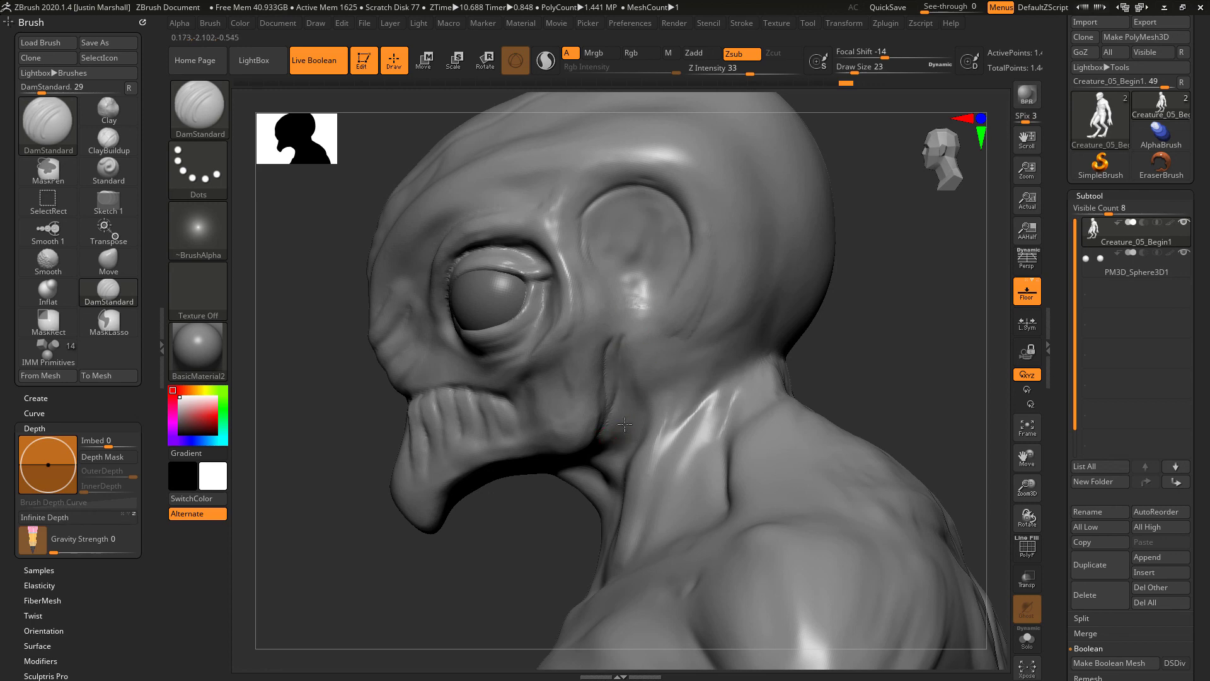
{"action": "key", "text": "shift"}
{"action": "mouse_move", "coordinate": [618, 415]}
{"action": "left_mouse_down", "text": "shift"}
{"action": "mouse_move", "coordinate": [611, 397]}
{"action": "mouse_move", "coordinate": [609, 416]}
{"action": "left_mouse_up", "text": "shift"}
{"action": "key", "text": "shift"}
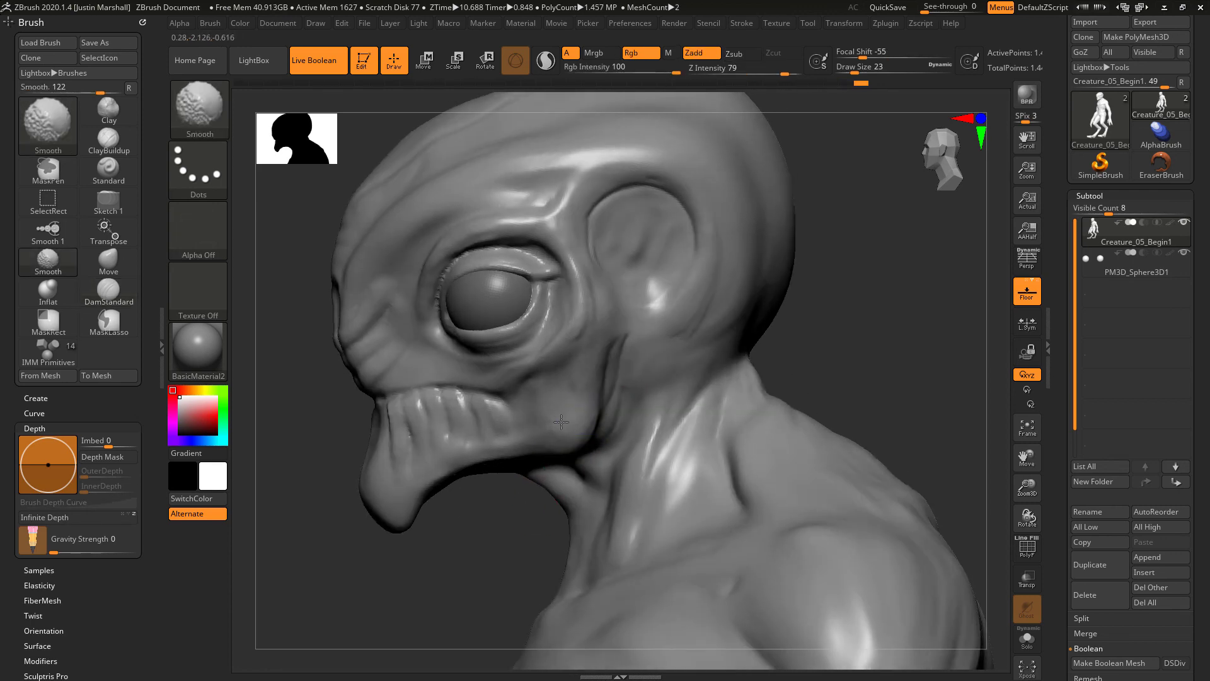
- Carve further creases from beneath the round recess down to the neck and soften them
{"action": "left_click_drag", "start_coordinate": [550, 508], "coordinate": [529, 493]}
{"action": "mouse_move", "coordinate": [621, 399]}
{"action": "left_mouse_down", "text": "shift"}
{"action": "mouse_move", "coordinate": [608, 381]}
{"action": "mouse_move", "coordinate": [626, 382]}
{"action": "left_mouse_up", "text": "shift"}
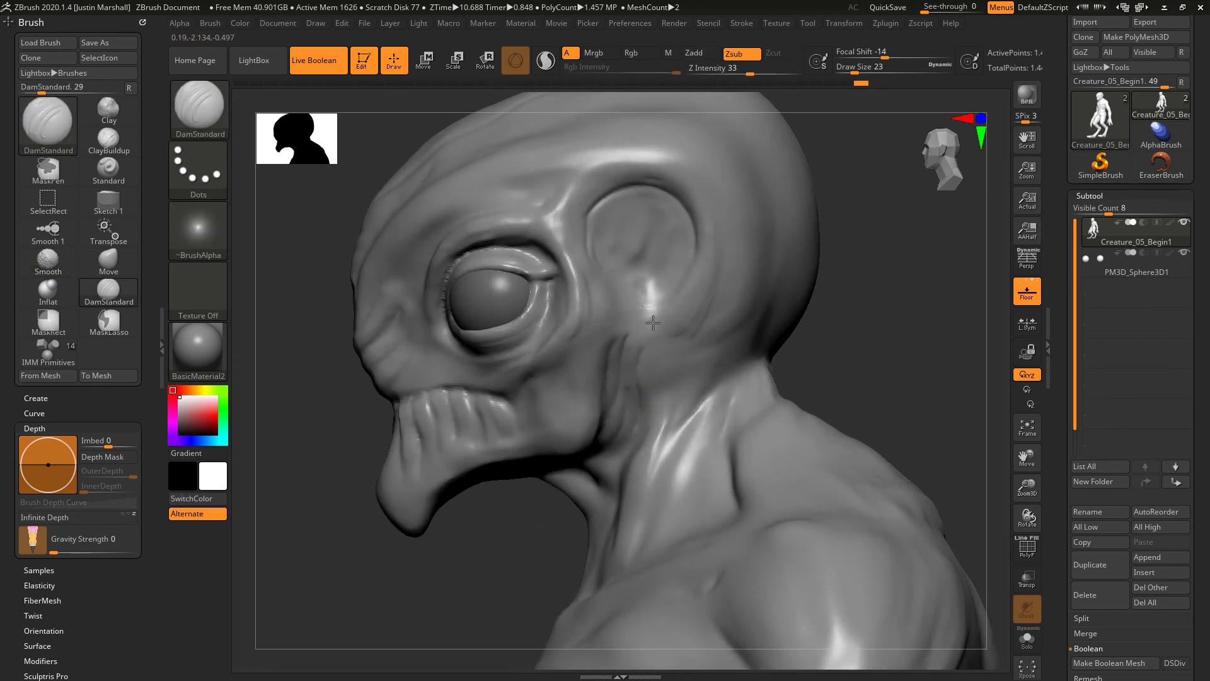
{"action": "left_click_drag", "start_coordinate": [870, 287], "coordinate": [648, 370]}
{"action": "key", "text": "shift"}
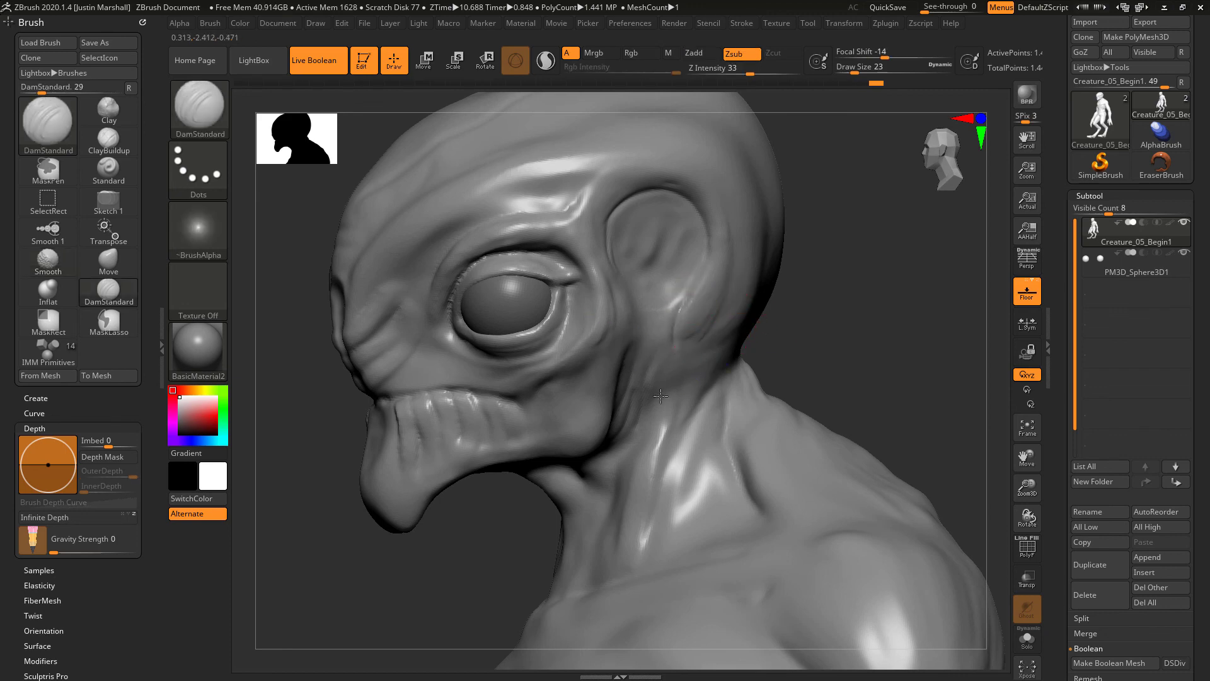
{"action": "key", "text": "shift"}
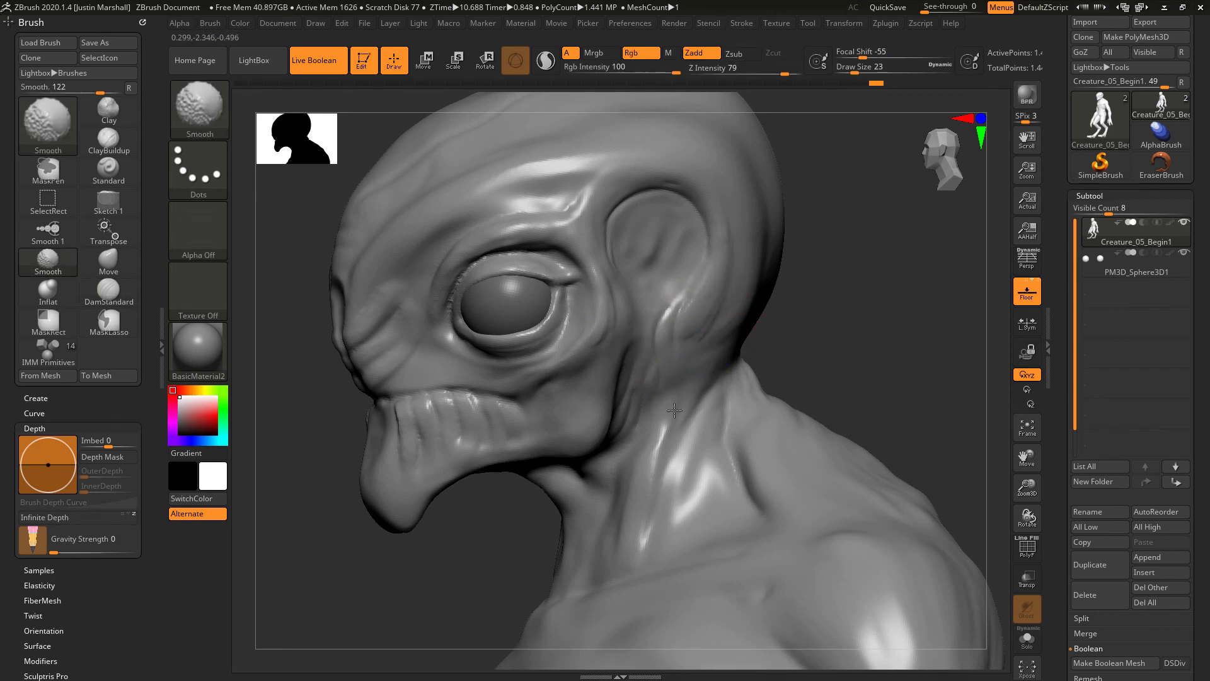
{"action": "key", "text": "shift"}
- Refine the rim of the round recess and smooth the creases between the jaw and the neck
{"action": "mouse_move", "coordinate": [809, 296]}
{"action": "left_mouse_down"}
{"action": "mouse_move", "coordinate": [854, 278]}
{"action": "mouse_move", "coordinate": [700, 340]}
{"action": "left_mouse_up"}
{"action": "key", "text": "shift"}
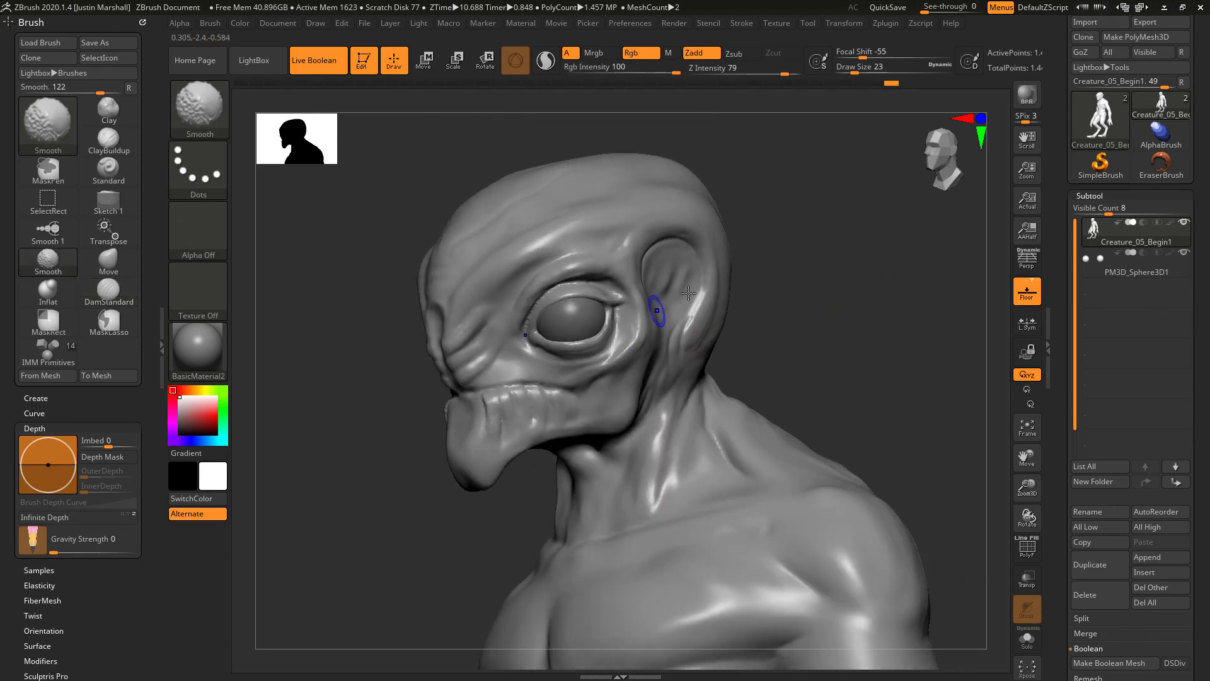
{"action": "key", "text": "ctrl+shift"}
{"action": "left_click_drag", "start_coordinate": [808, 295], "coordinate": [876, 298]}
{"action": "mouse_move", "coordinate": [650, 353]}
{"action": "left_mouse_down", "text": "shift"}
{"action": "mouse_move", "coordinate": [590, 371]}
{"action": "mouse_move", "coordinate": [633, 378]}
{"action": "left_mouse_up", "text": "shift"}
{"action": "mouse_move", "coordinate": [872, 297]}
{"action": "left_mouse_down", "text": "alt"}
{"action": "mouse_move", "coordinate": [790, 277]}
{"action": "mouse_move", "coordinate": [807, 311]}
{"action": "mouse_move", "coordinate": [785, 318]}
{"action": "mouse_move", "coordinate": [784, 249]}
{"action": "mouse_move", "coordinate": [807, 251]}
{"action": "mouse_move", "coordinate": [778, 292]}
{"action": "mouse_move", "coordinate": [769, 257]}
{"action": "mouse_move", "coordinate": [746, 273]}
{"action": "mouse_move", "coordinate": [834, 286]}
{"action": "mouse_move", "coordinate": [786, 292]}
{"action": "mouse_move", "coordinate": [784, 267]}
{"action": "mouse_move", "coordinate": [824, 289]}
{"action": "mouse_move", "coordinate": [847, 281]}
{"action": "left_mouse_up", "text": "alt"}
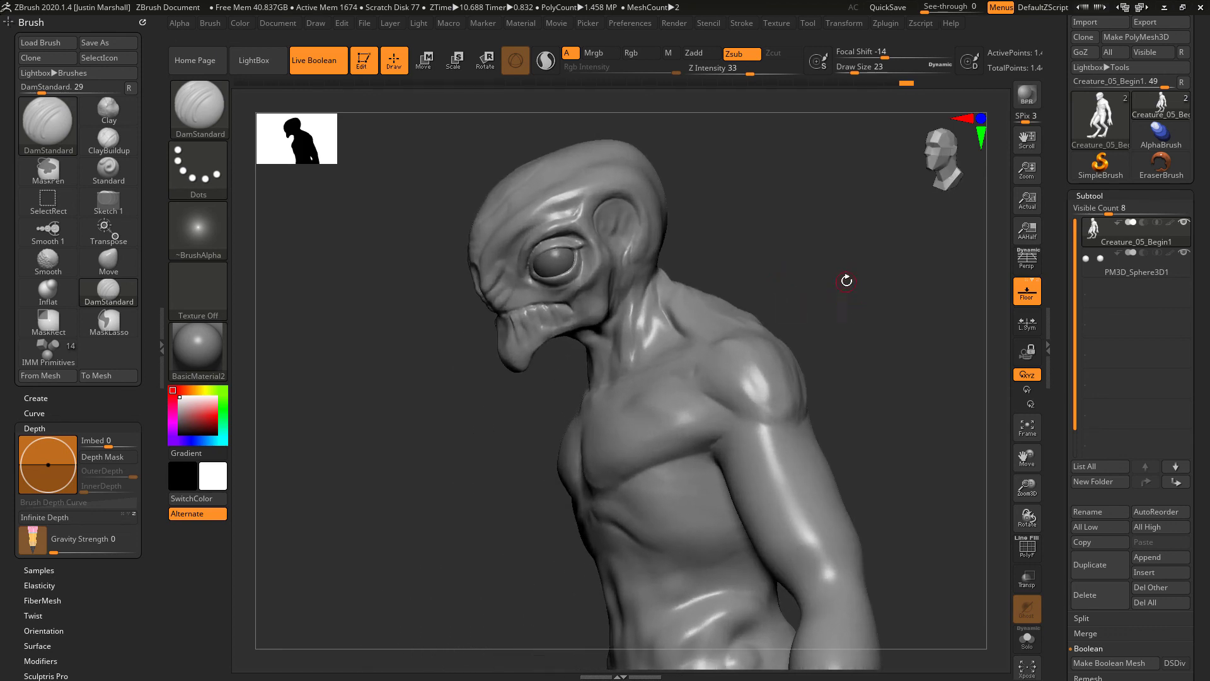
{"action": "left_click_drag", "start_coordinate": [854, 324], "coordinate": [747, 457]}
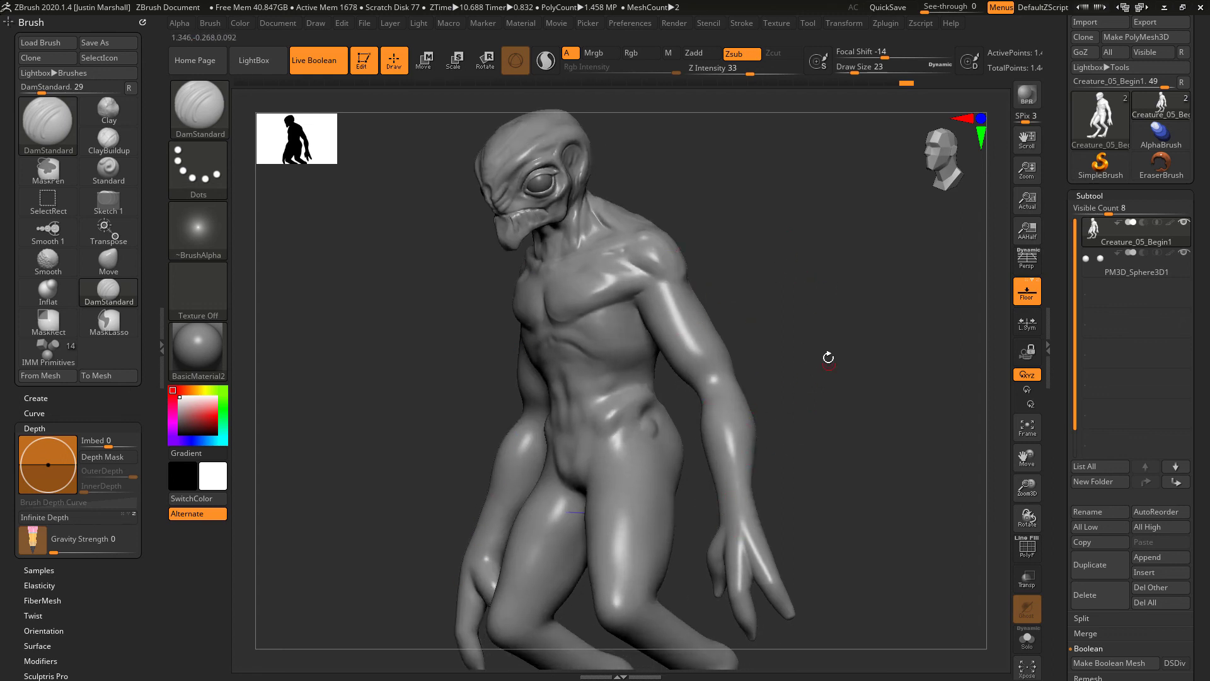
{"action": "left_click_drag", "start_coordinate": [814, 342], "coordinate": [826, 370]}
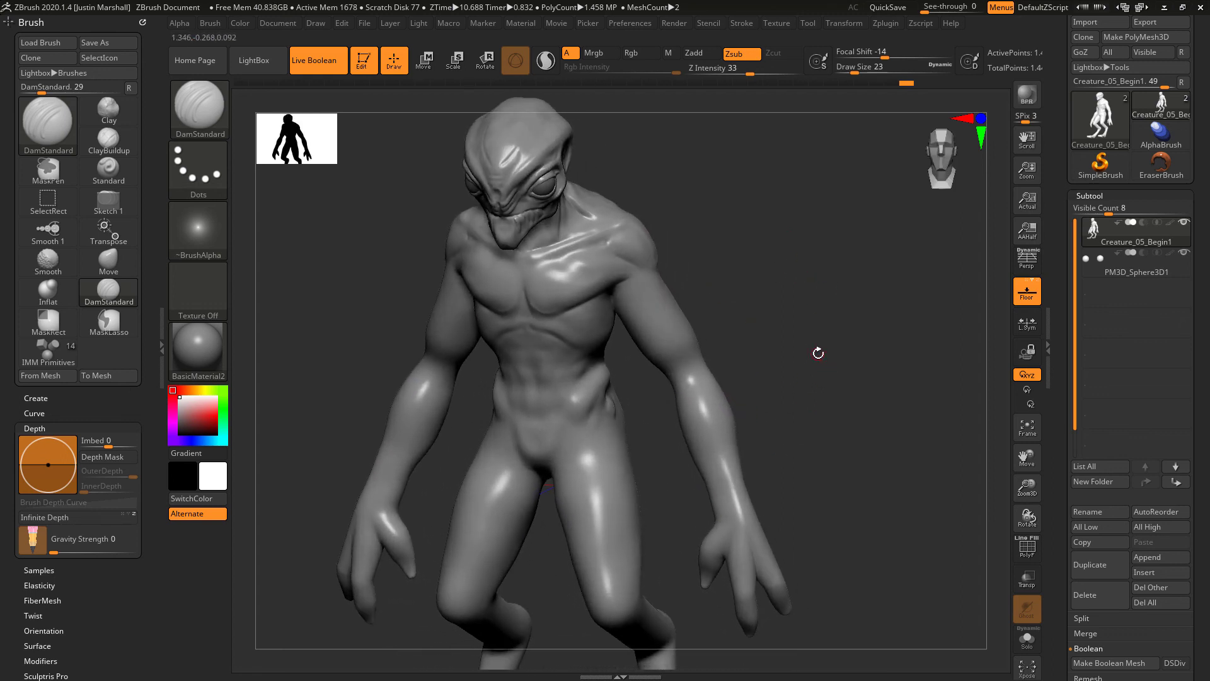